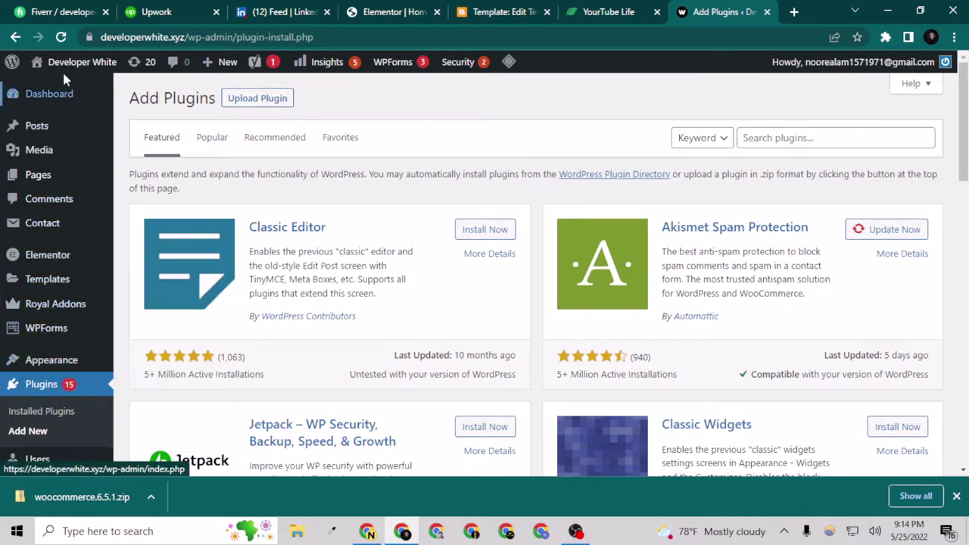
# - Search the WordPress plugin directory for "woocommerce" on the Add Plugins page
pyautogui.moveTo(65, 72)
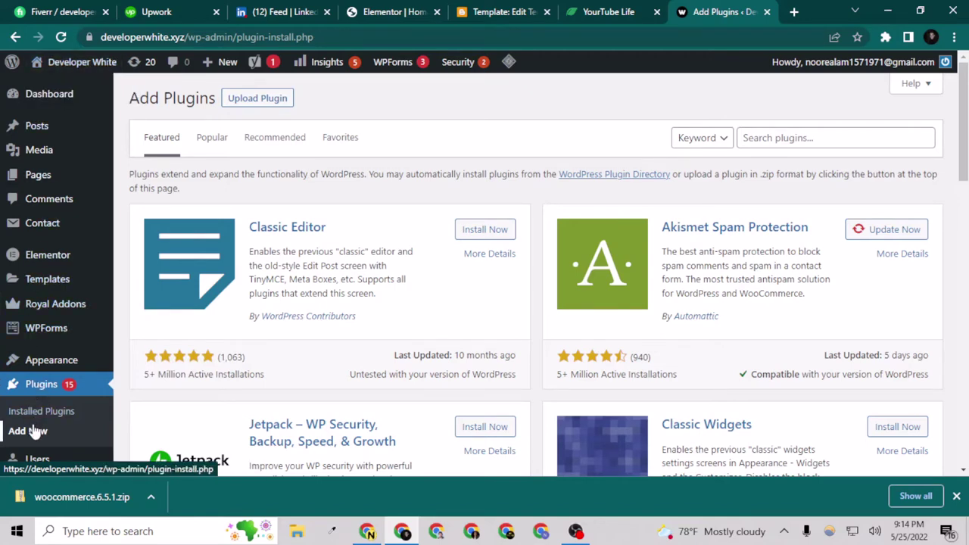
pyautogui.click(768, 138)
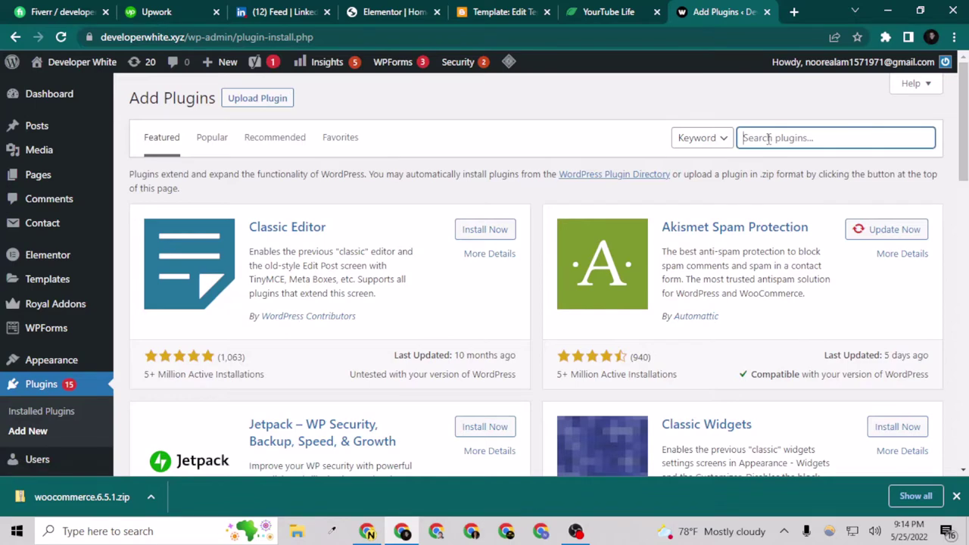
pyautogui.write('woocommerce')
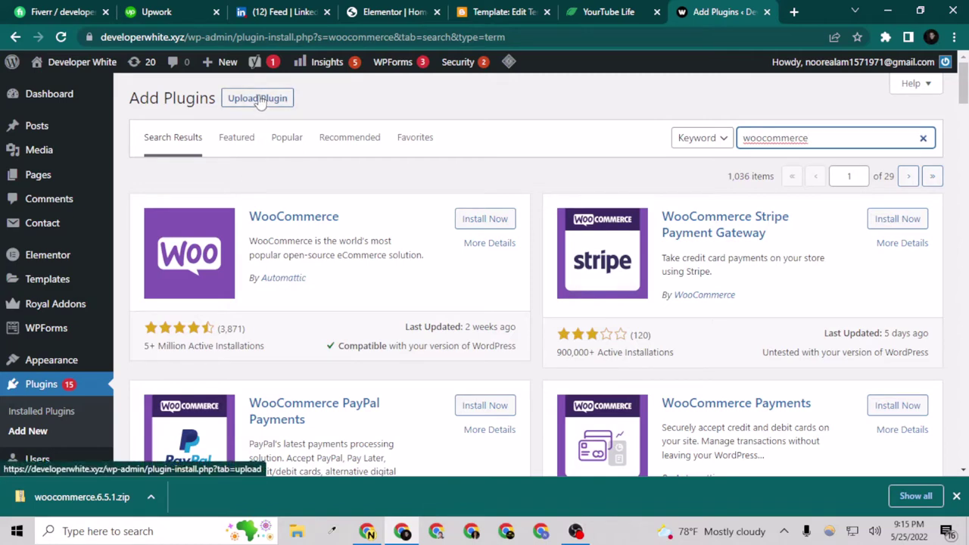
# - Search the web for "woocommerce" in a new tab and open the WooCommerce plugin page on wordpress.org
pyautogui.click(793, 11)
pyautogui.write('woo')
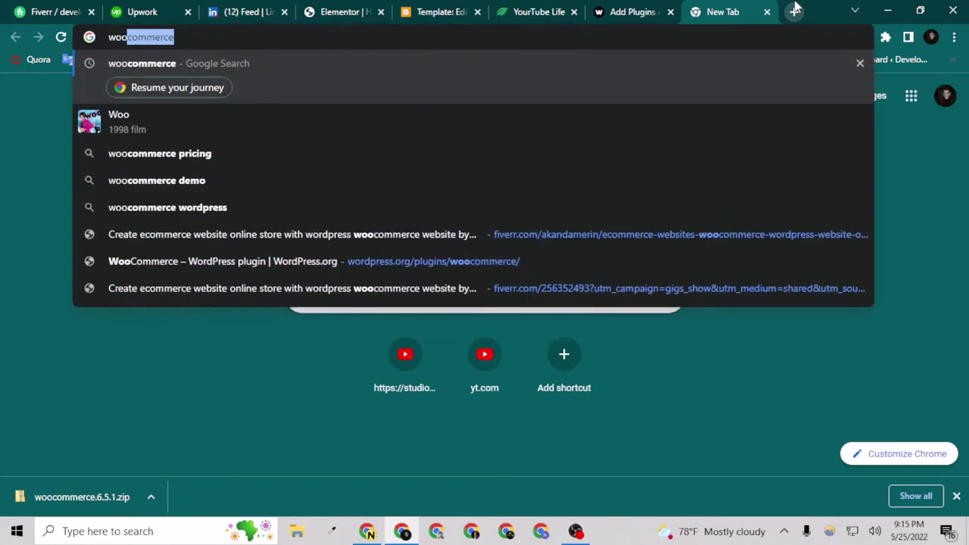
pyautogui.press('Return')
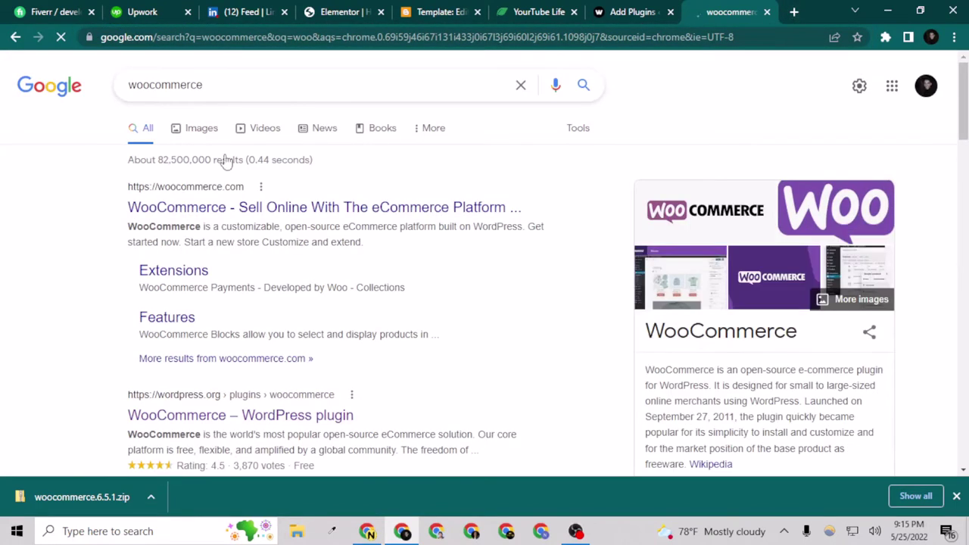
pyautogui.scroll(-3, 194, 203)
pyautogui.rightClick(198, 198)
pyautogui.click(78, 199)
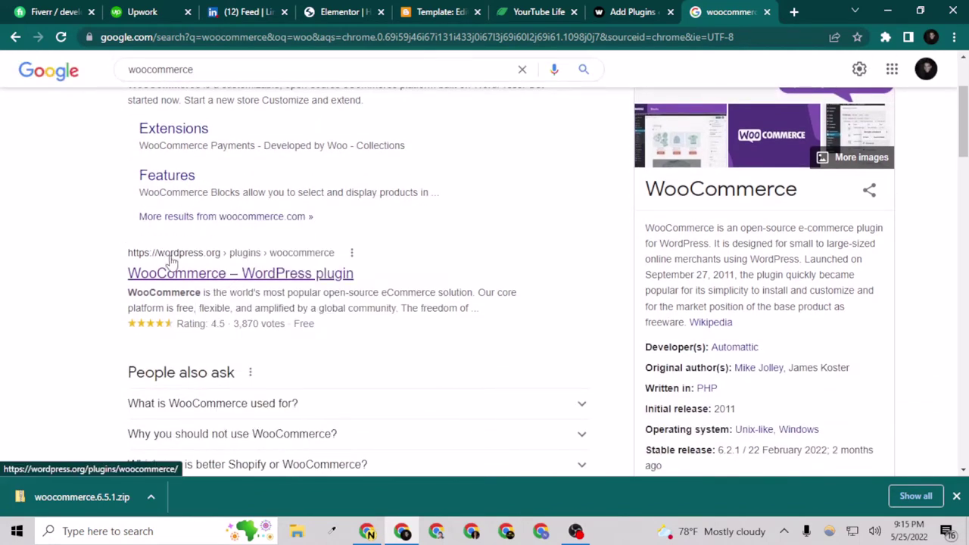
pyautogui.scroll(-1, 201, 250)
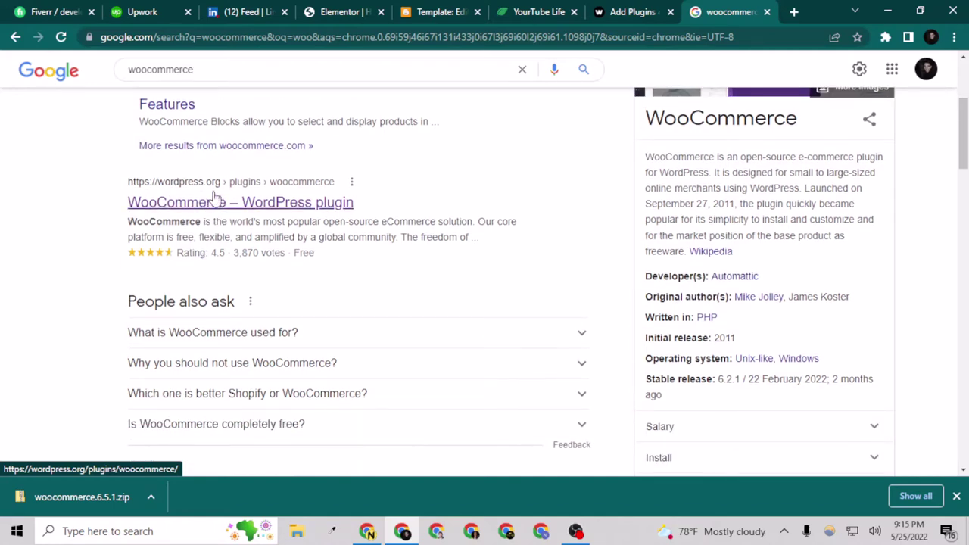
pyautogui.click(170, 210)
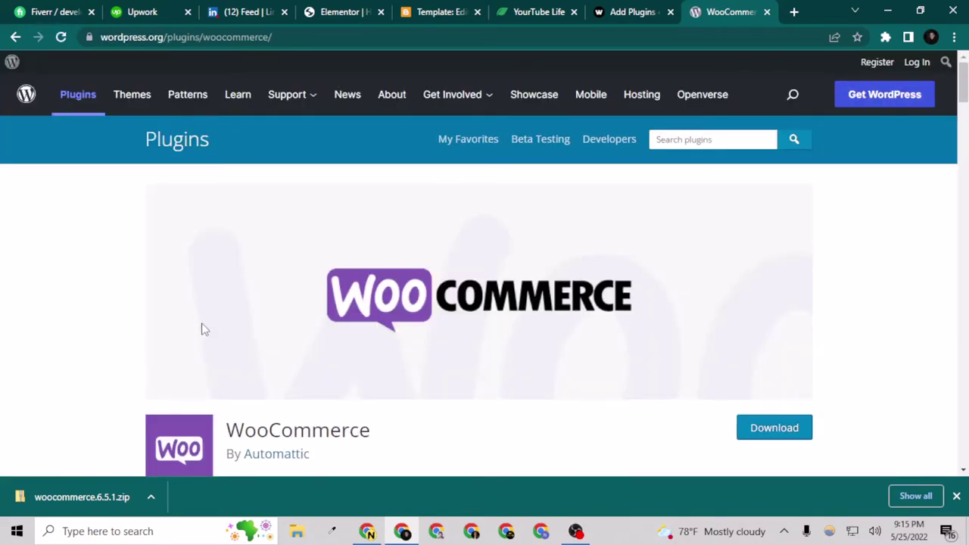
# - Examine the WooCommerce plugin page for its download option, description, version and compatibility requirements
pyautogui.scroll(-2, 202, 330)
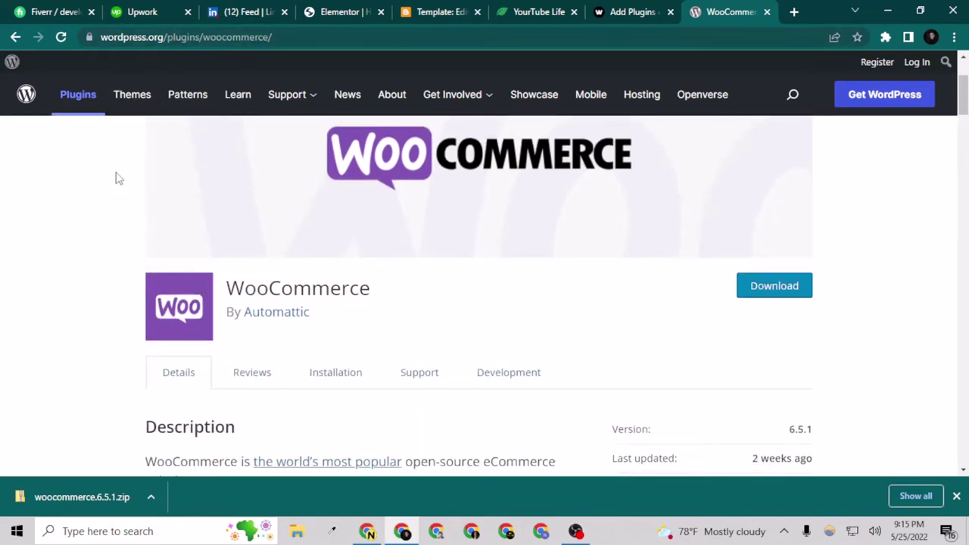
pyautogui.scroll(1, 661, 431)
pyautogui.scroll(-3, 785, 177)
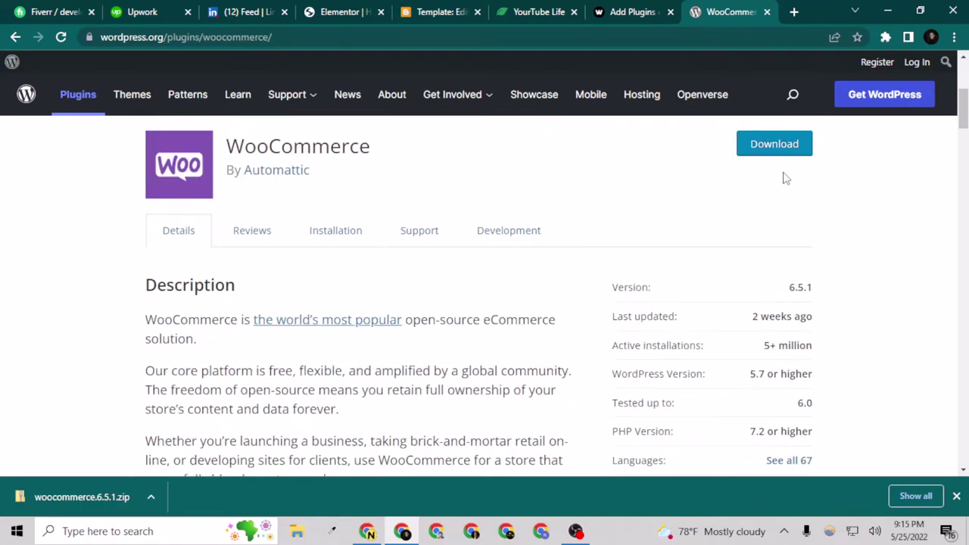
pyautogui.scroll(1, 770, 215)
pyautogui.scroll(-6, 785, 331)
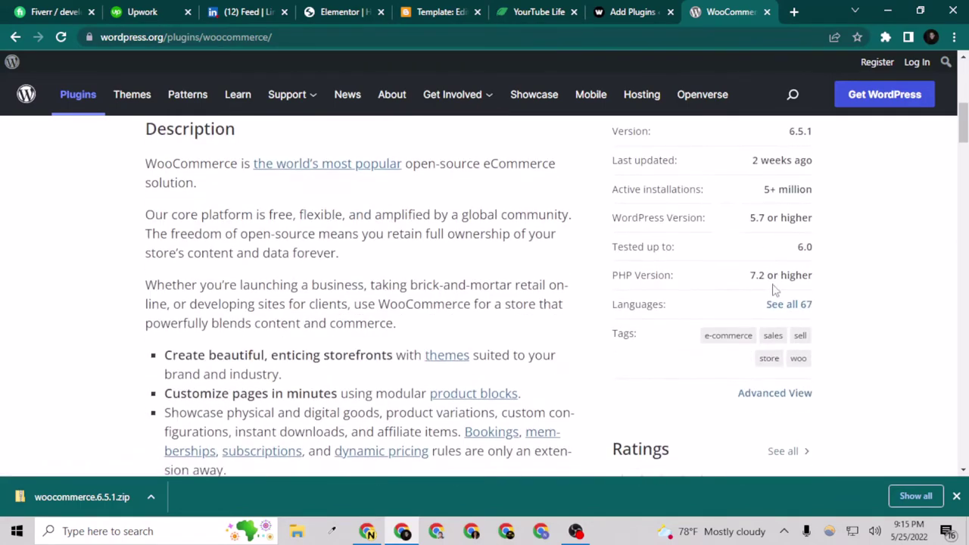
pyautogui.scroll(-2, 616, 335)
pyautogui.scroll(8, 588, 320)
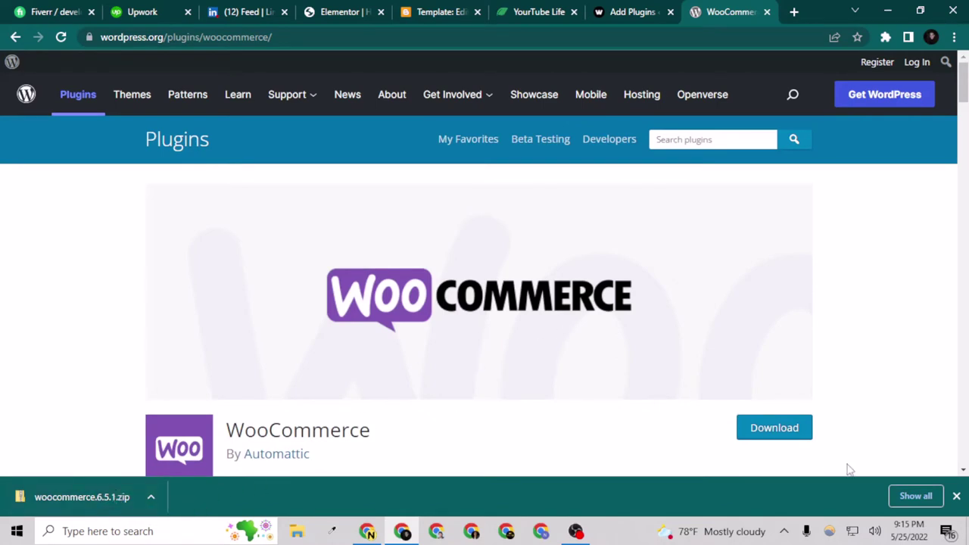
# - Upload woocommerce.6.5.1.zip from Downloads on the site's Add Plugins page and install it, dismissing the browser's download bar
pyautogui.click(607, 9)
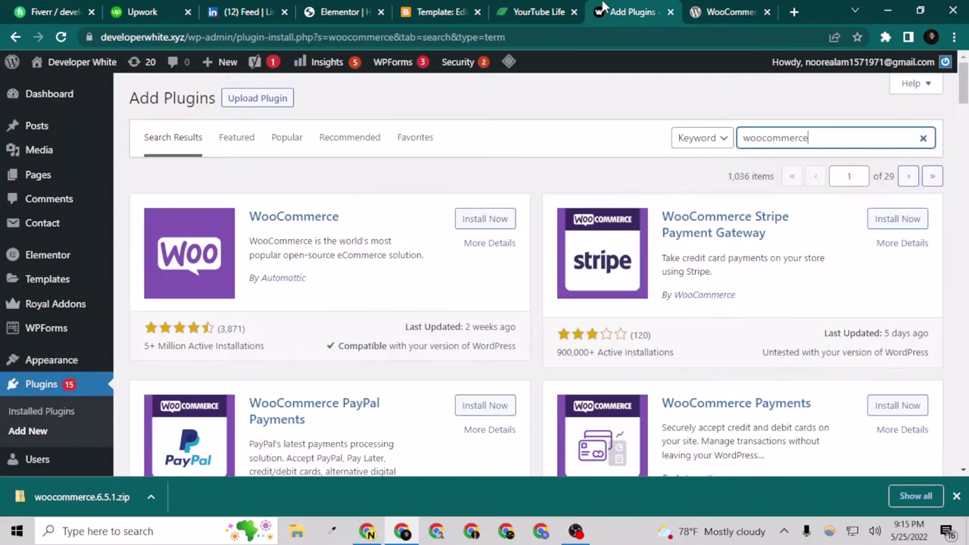
pyautogui.click(277, 98)
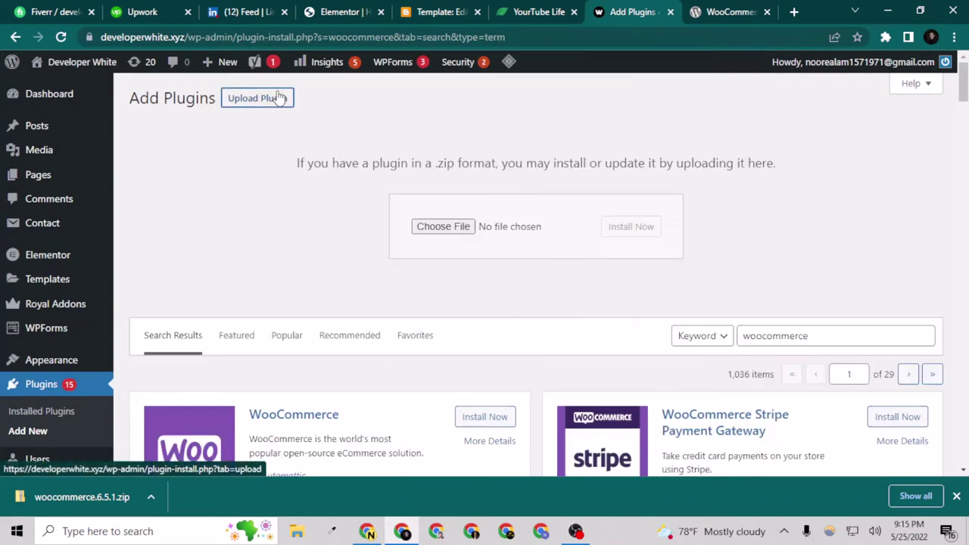
pyautogui.click(447, 235)
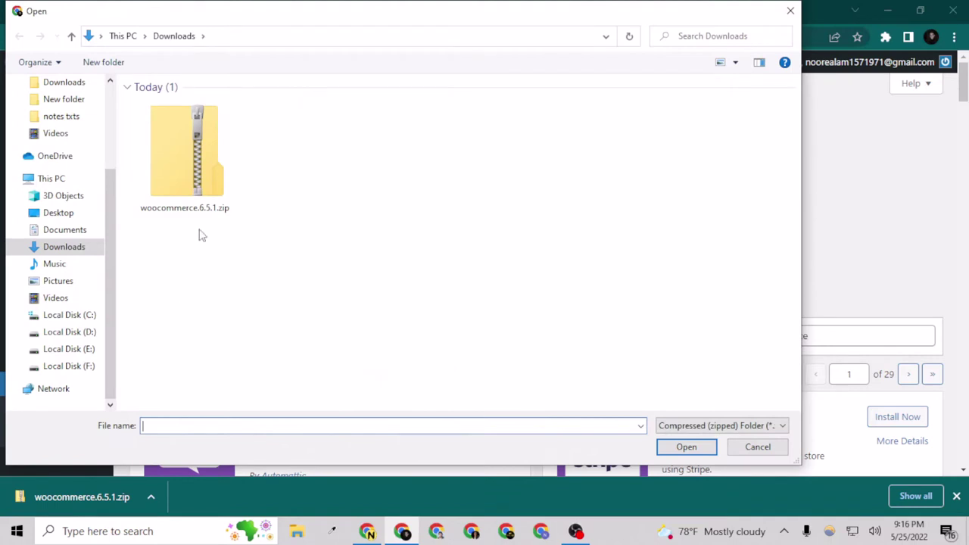
pyautogui.click(179, 191)
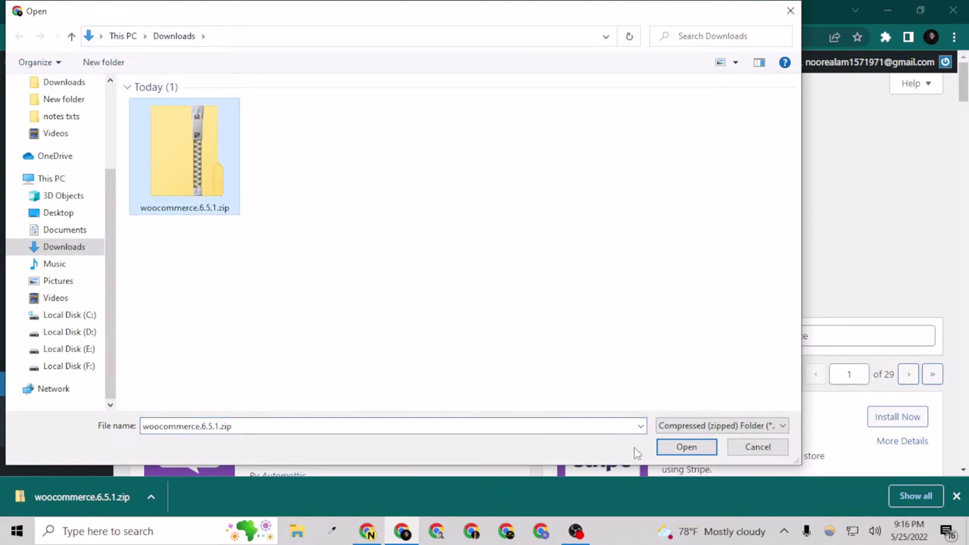
pyautogui.click(686, 446)
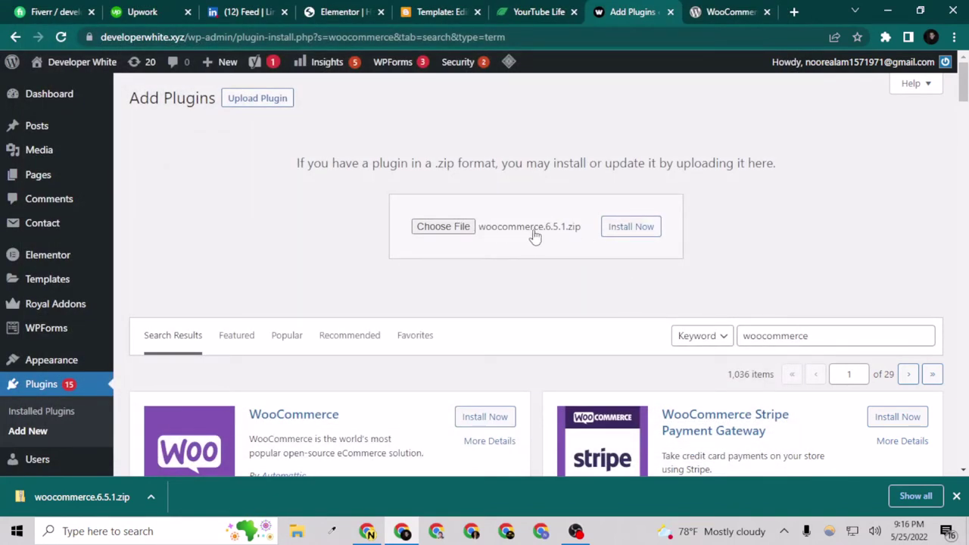
pyautogui.click(625, 234)
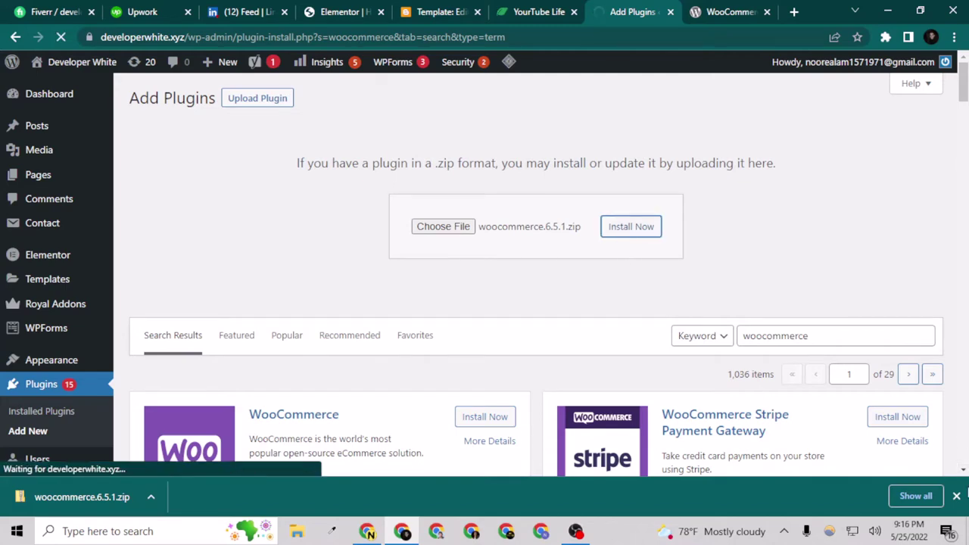
pyautogui.click(957, 497)
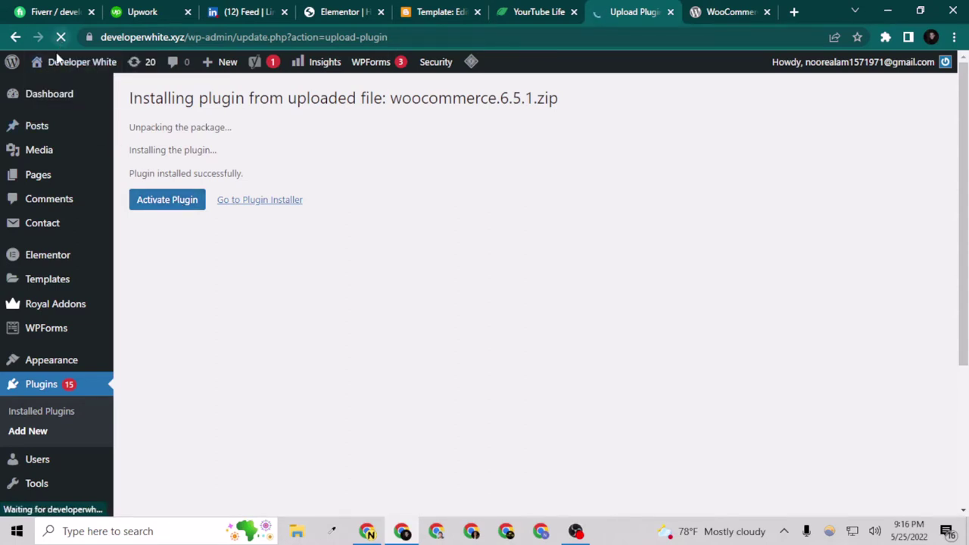
# - Activate the installed WooCommerce plugin and close the wordpress.org plugin page
pyautogui.click(166, 204)
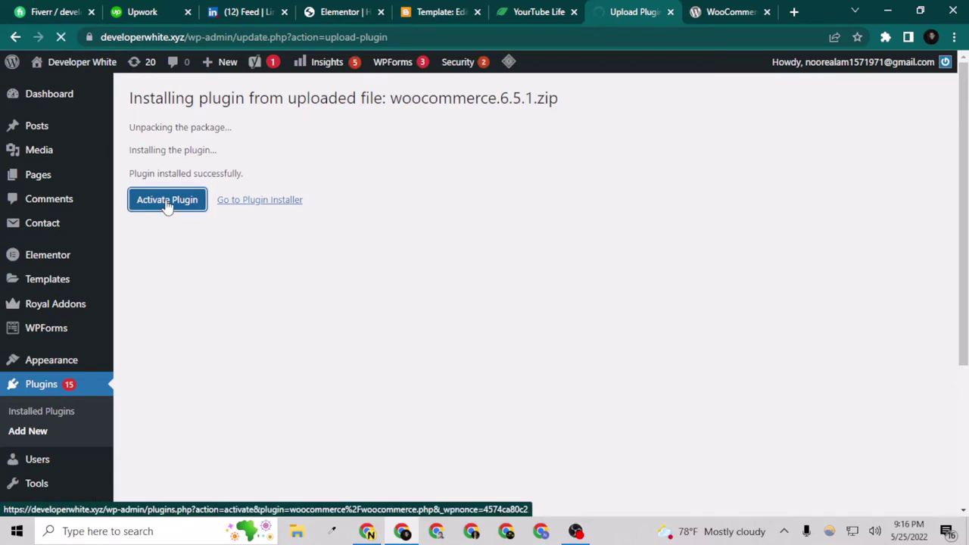
pyautogui.click(695, 10)
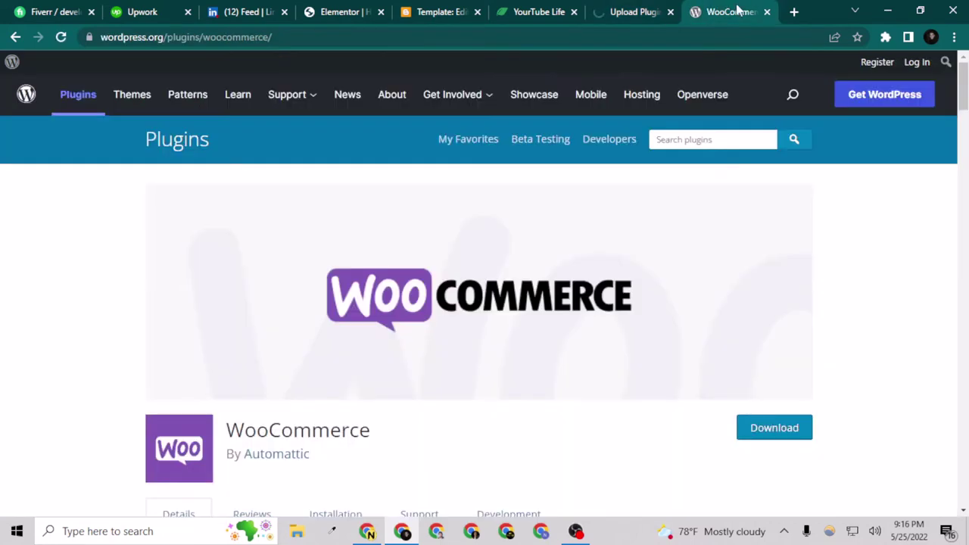
pyautogui.click(766, 12)
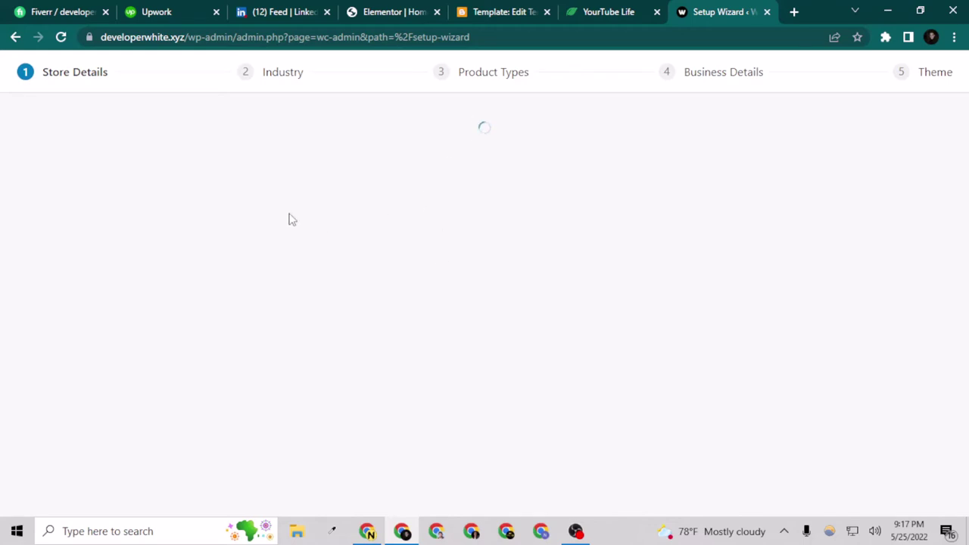
# - Try to leave the WooCommerce setup wizard by going back through the previous pages
pyautogui.rightClick(228, 187)
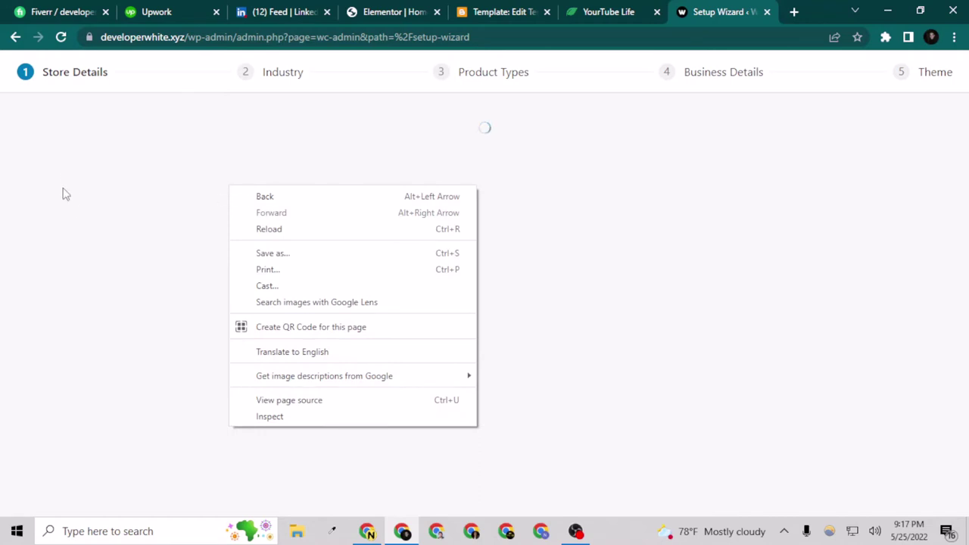
pyautogui.rightClick(131, 171)
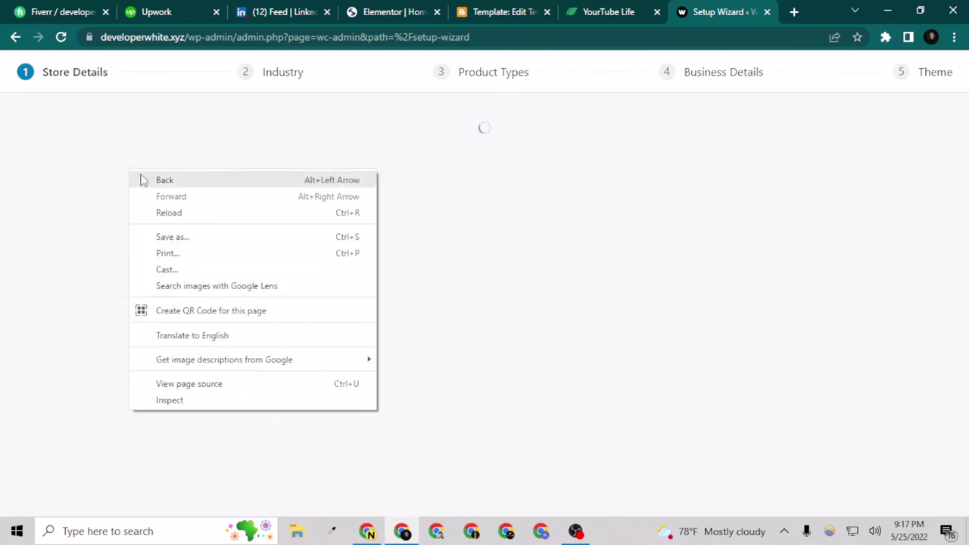
pyautogui.click(143, 179)
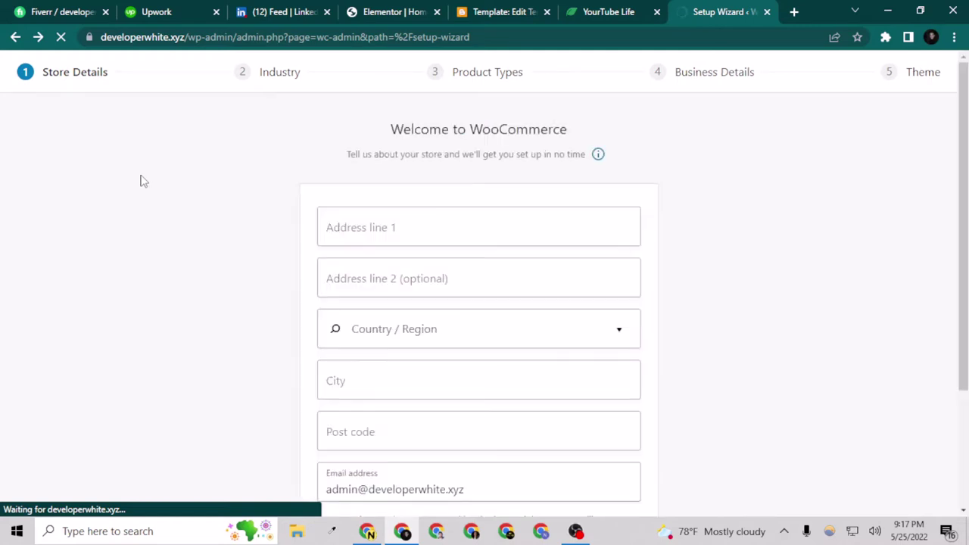
pyautogui.scroll(-2, 349, 310)
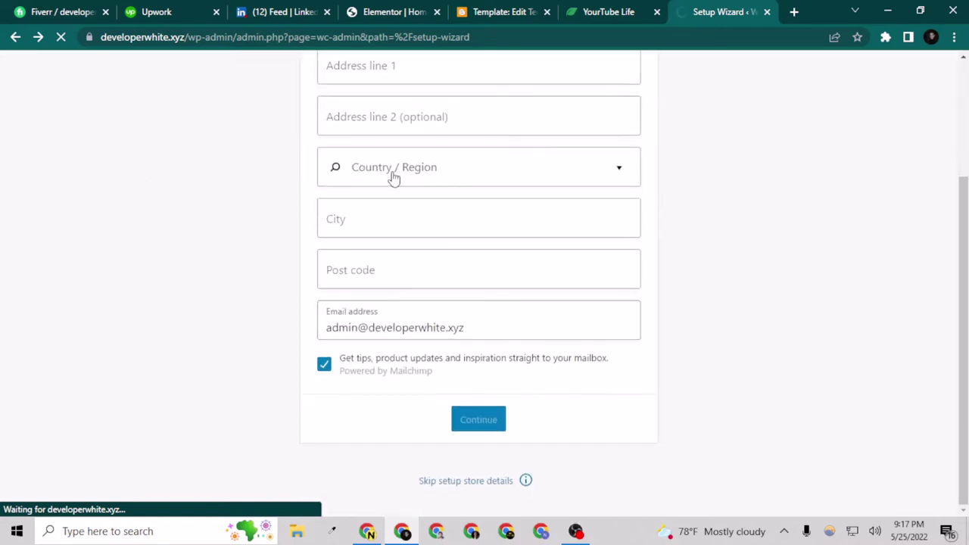
pyautogui.scroll(2, 426, 398)
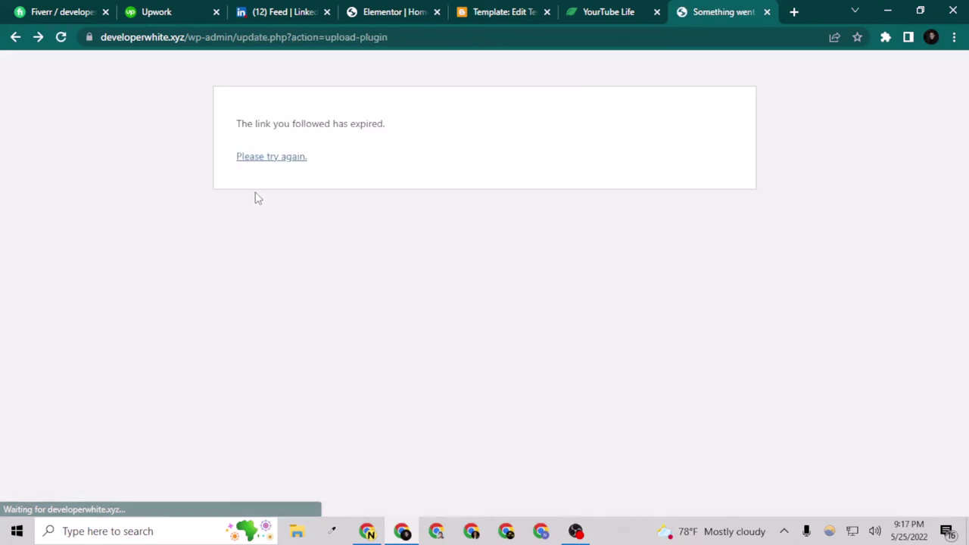
pyautogui.rightClick(150, 191)
pyautogui.click(168, 199)
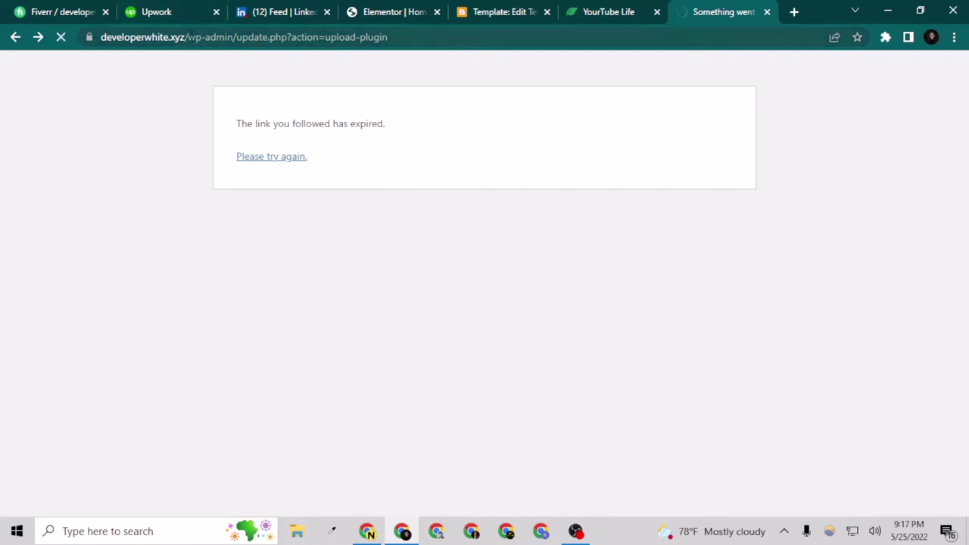
# - Load the developerwhite.xyz home page and go from there to the WordPress About page in the admin area
pyautogui.moveTo(188, 37); pyautogui.dragTo(692, 71)
pyautogui.press('BackSpace')
pyautogui.press('Return')
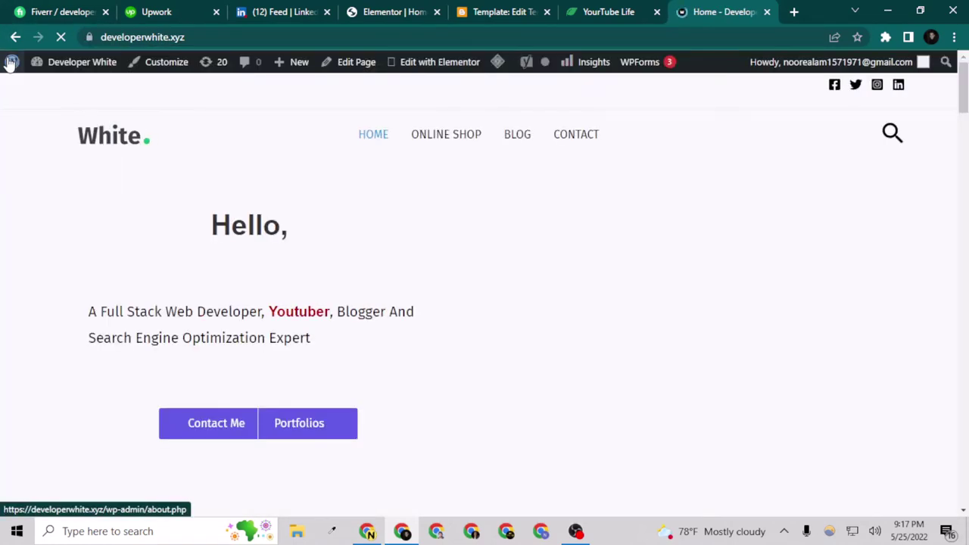
pyautogui.scroll(-4, 281, 229)
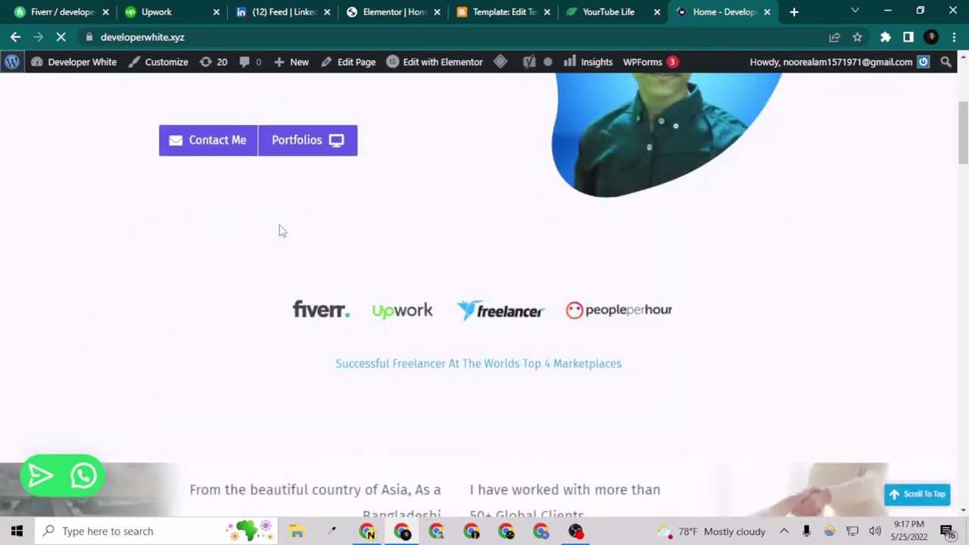
pyautogui.scroll(2, 280, 231)
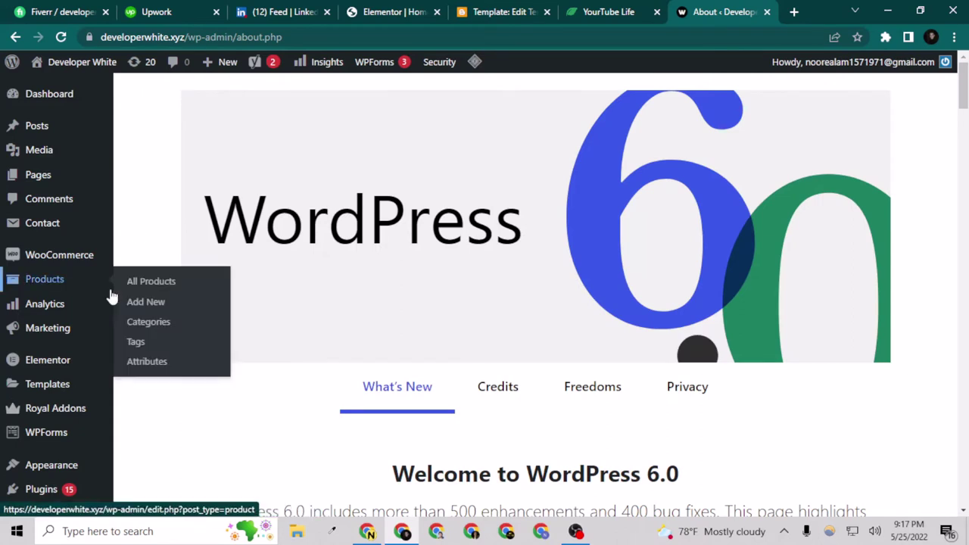
# - Try to open WooCommerce from the admin area, leaving its setup wizard to return to the About page
pyautogui.moveTo(70, 261)
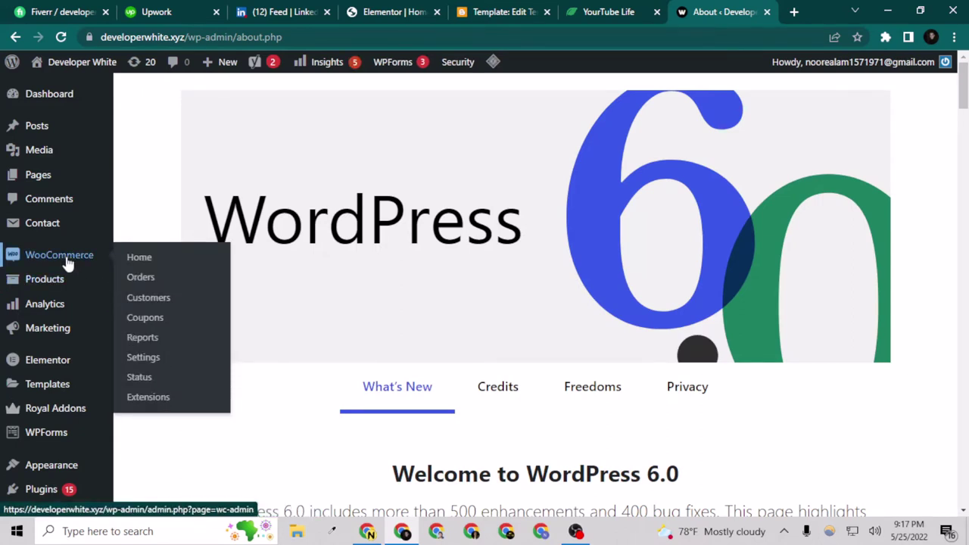
pyautogui.click(68, 261)
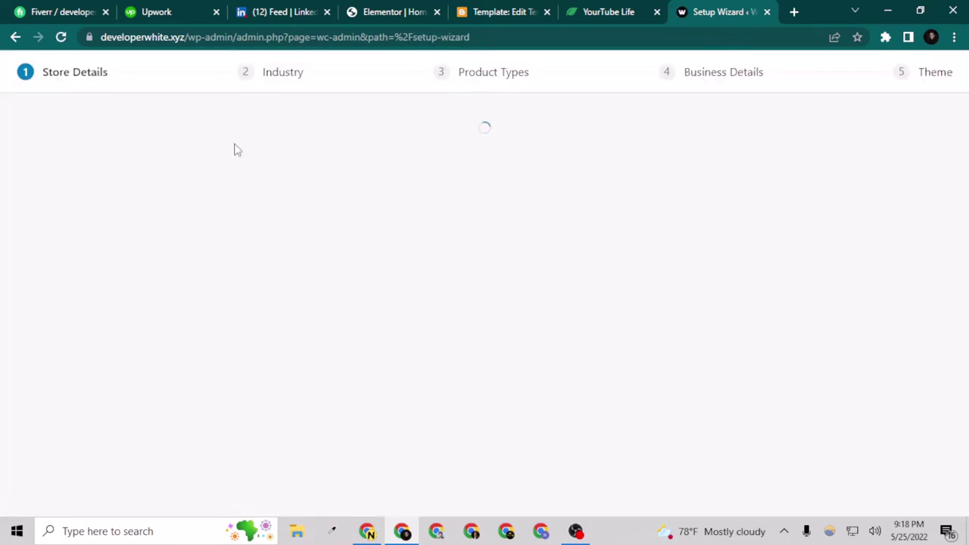
pyautogui.rightClick(185, 172)
pyautogui.click(196, 183)
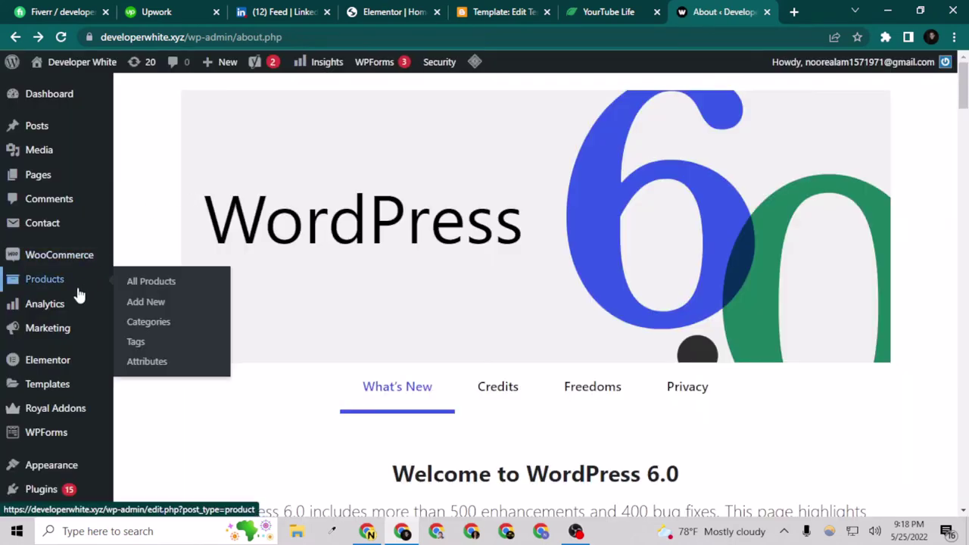
pyautogui.moveTo(76, 261)
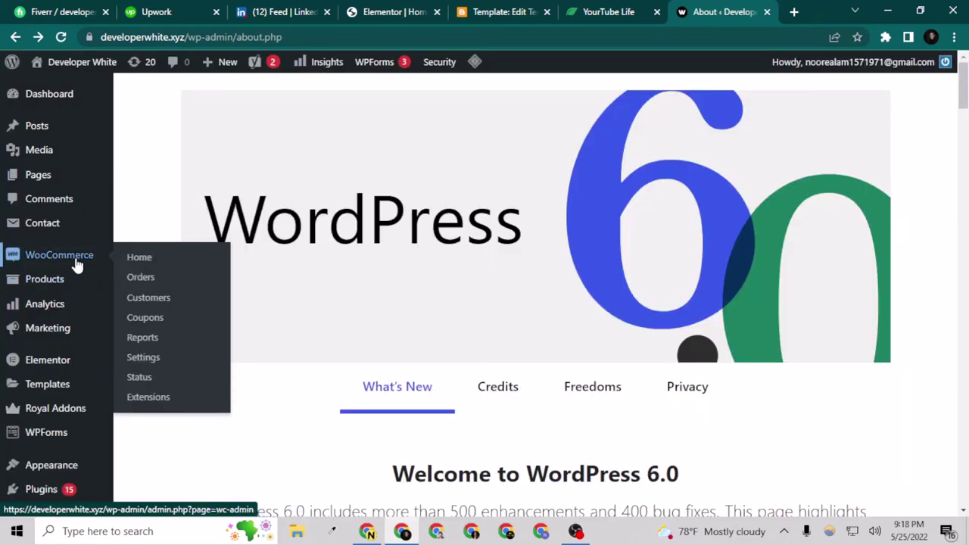
# - Open the WooCommerce general settings and review the selling location, shipping, tax and coupon options
pyautogui.click(144, 359)
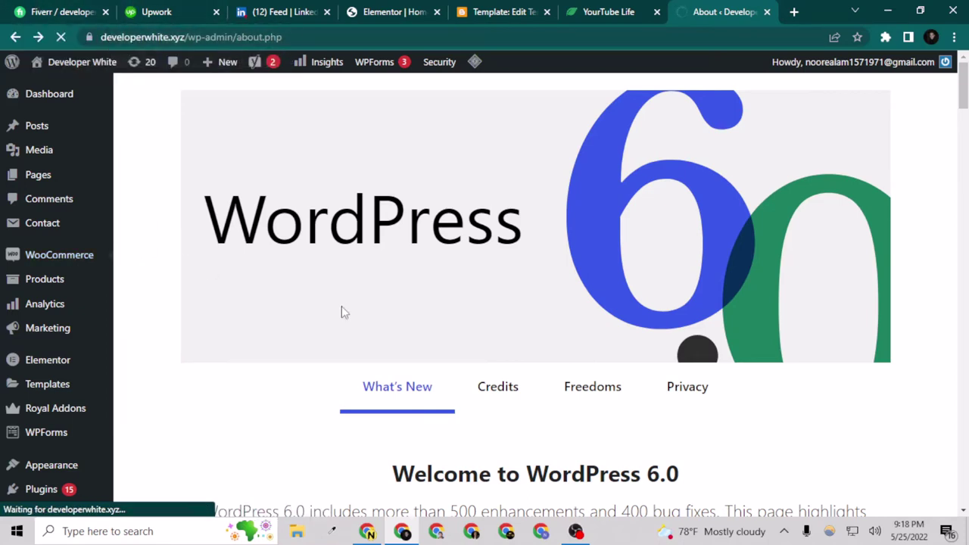
pyautogui.moveTo(74, 303)
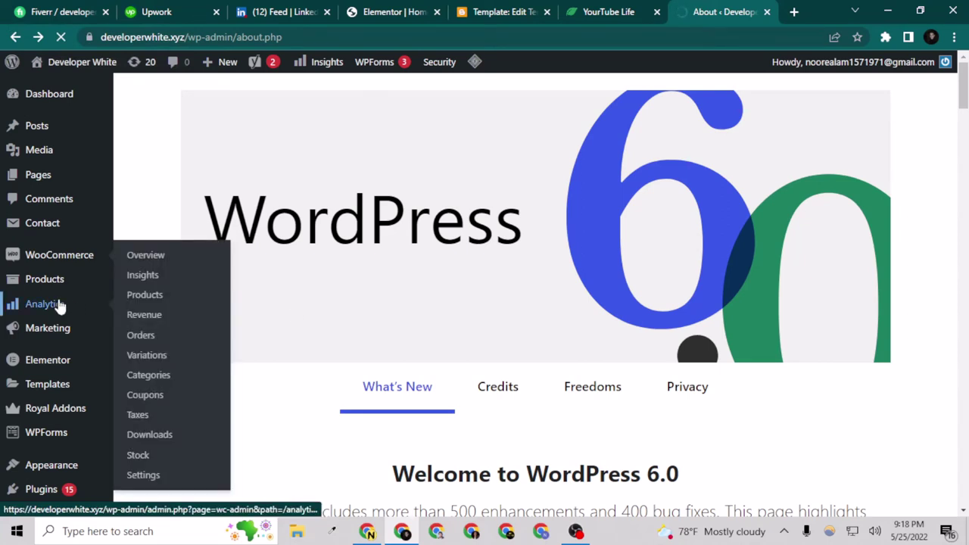
pyautogui.moveTo(65, 265)
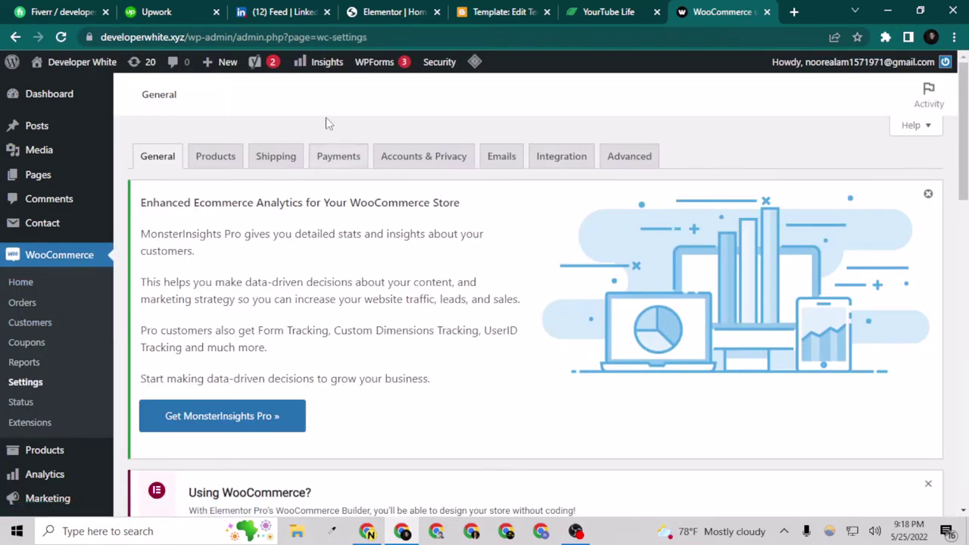
pyautogui.scroll(-5, 344, 227)
pyautogui.scroll(-4, 345, 273)
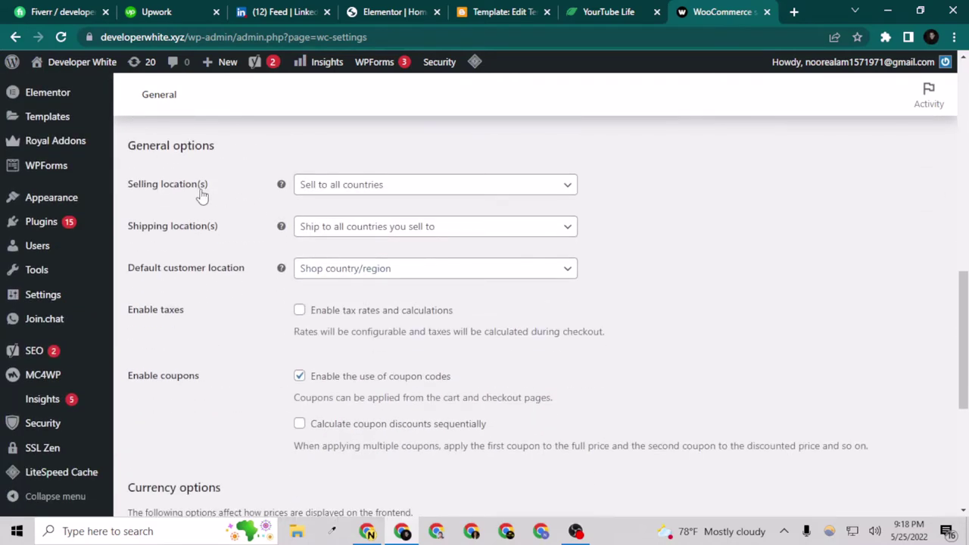
pyautogui.click(357, 194)
pyautogui.click(916, 366)
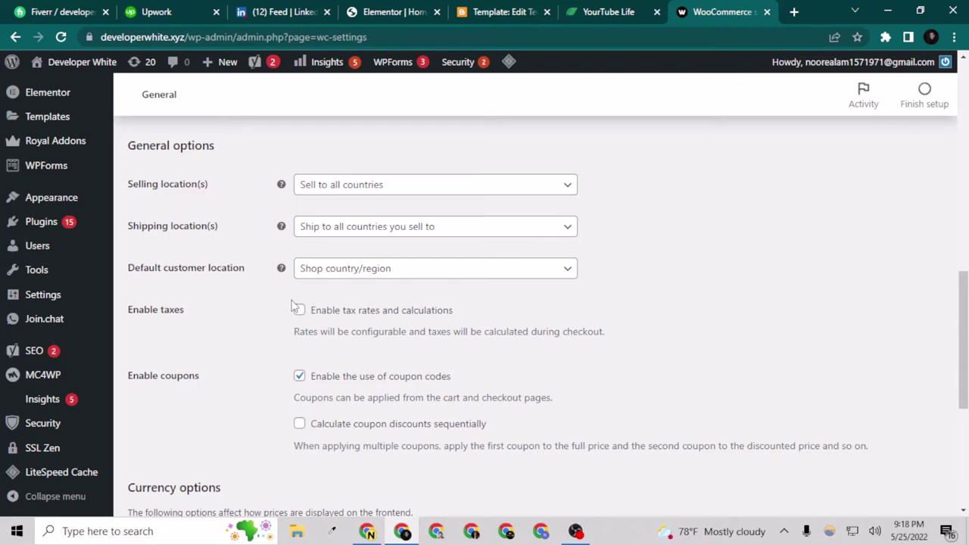
pyautogui.scroll(-1, 185, 321)
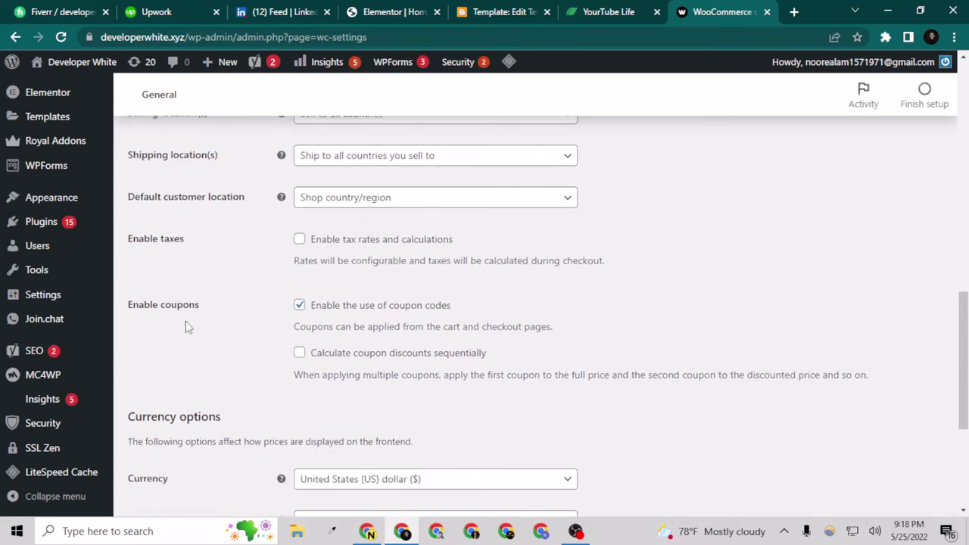
pyautogui.scroll(-2, 186, 326)
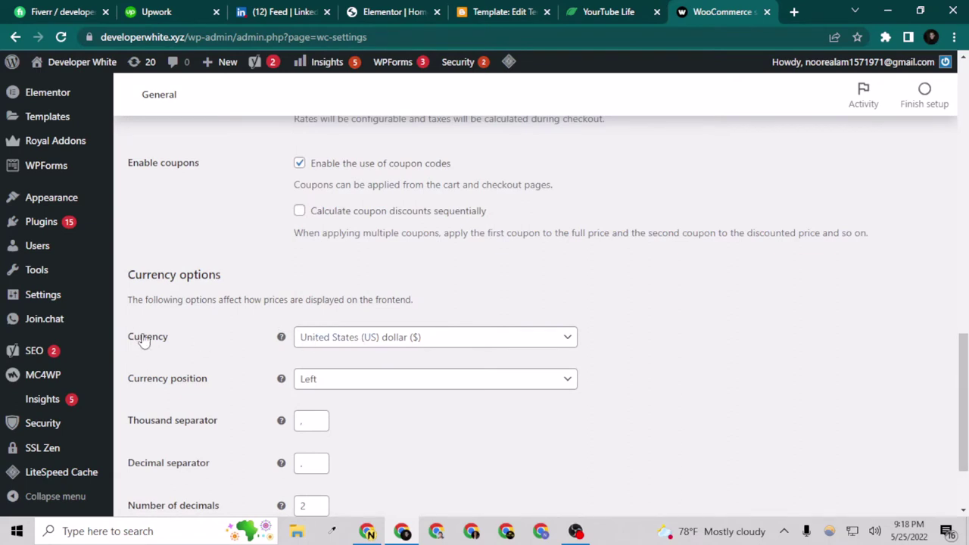
# - Browse the store's available currencies and select United States (US) dollar ($)
pyautogui.scroll(-2, 144, 340)
pyautogui.click(339, 230)
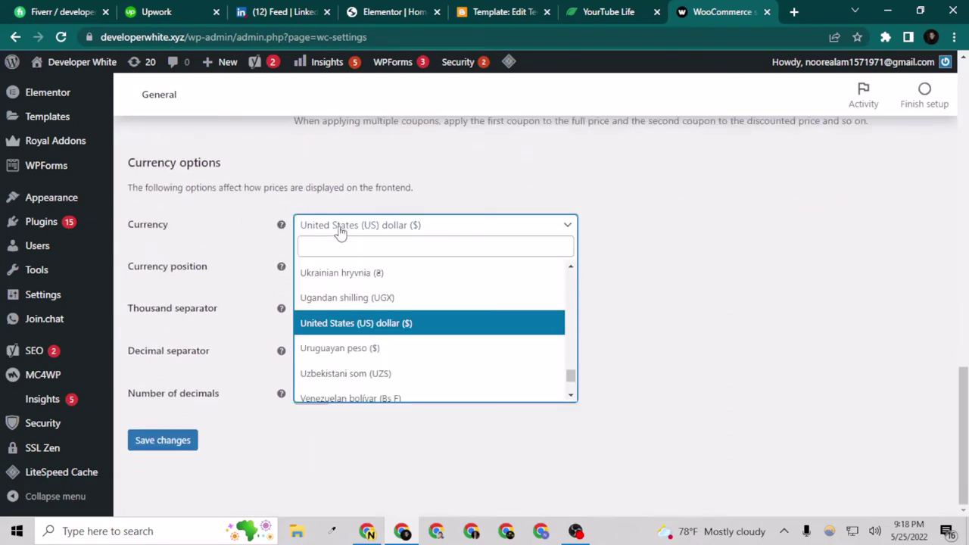
pyautogui.click(358, 327)
pyautogui.click(373, 233)
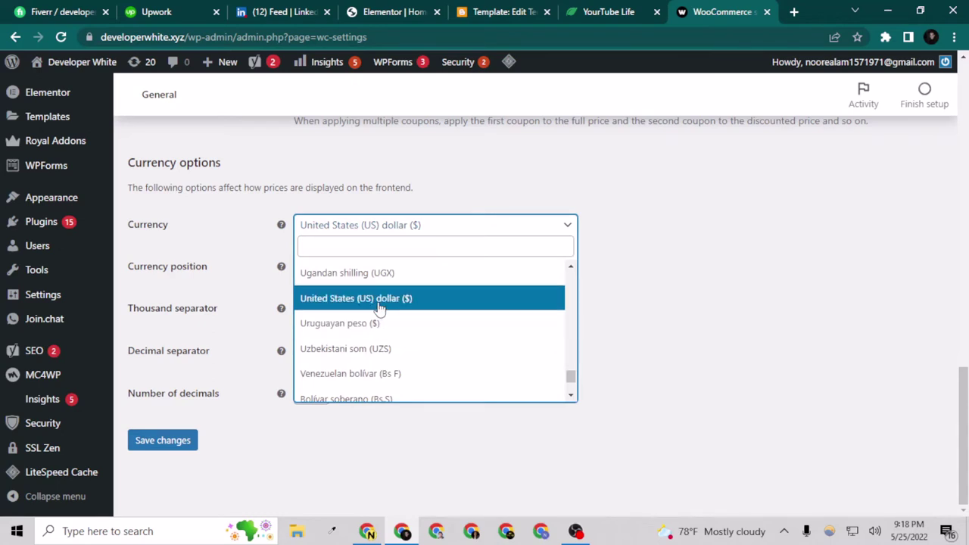
pyautogui.scroll(-3, 378, 309)
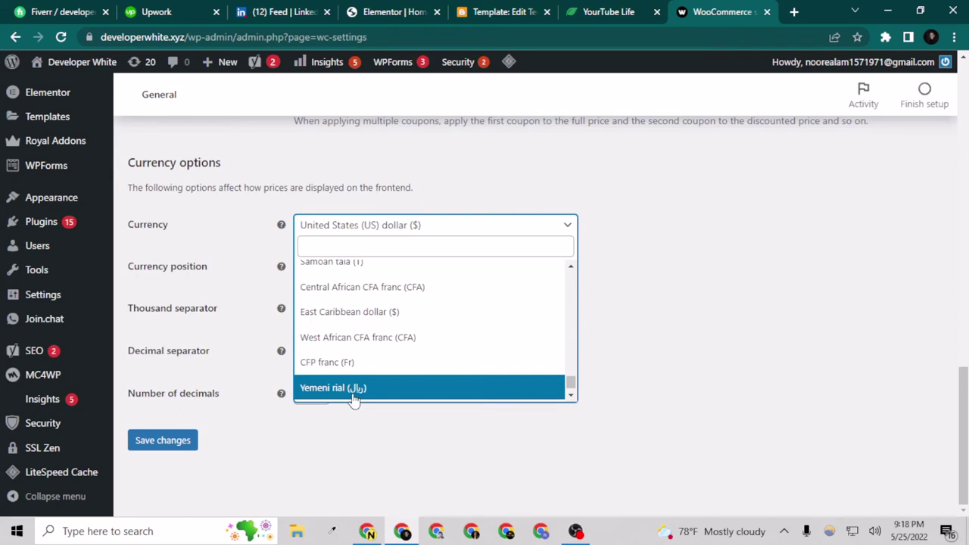
pyautogui.scroll(-1, 353, 399)
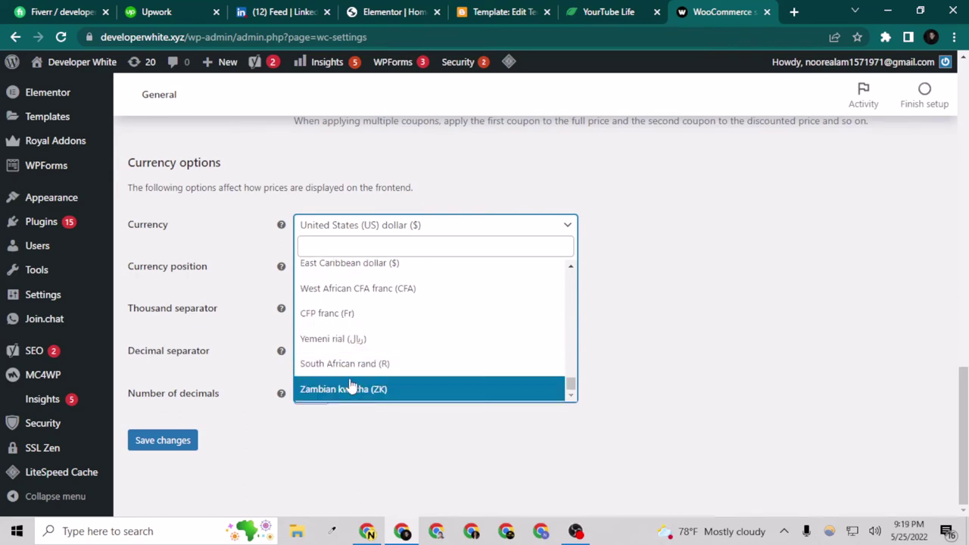
pyautogui.scroll(20, 350, 386)
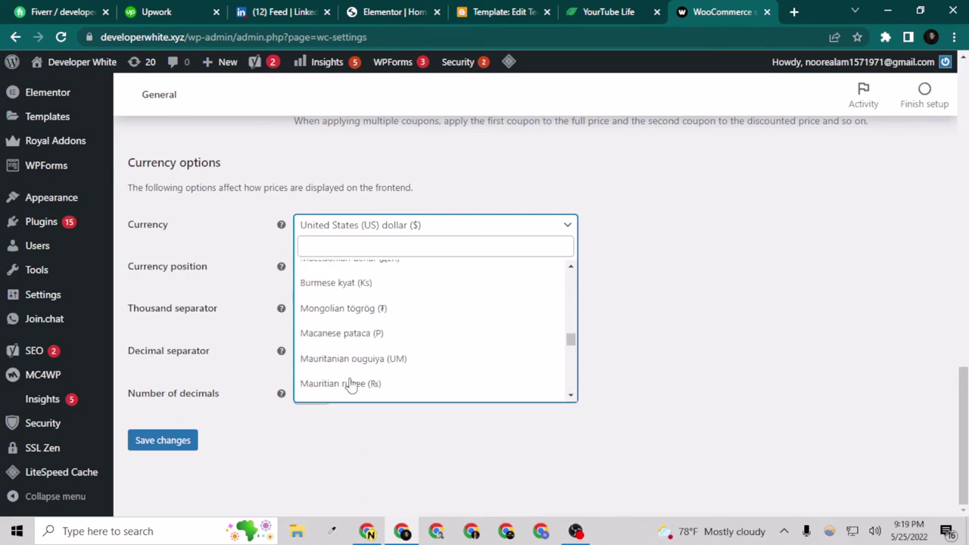
pyautogui.scroll(-3, 355, 341)
pyautogui.click(396, 434)
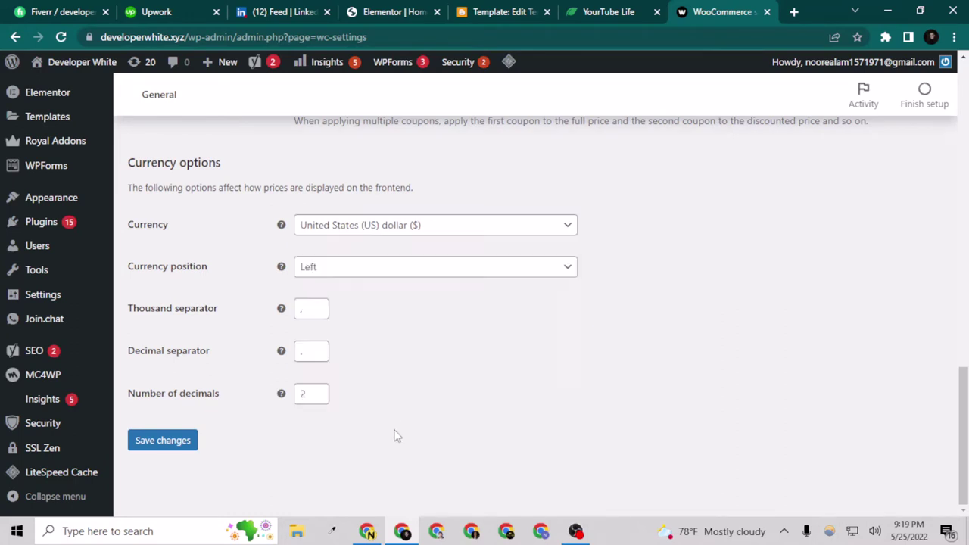
pyautogui.click(328, 231)
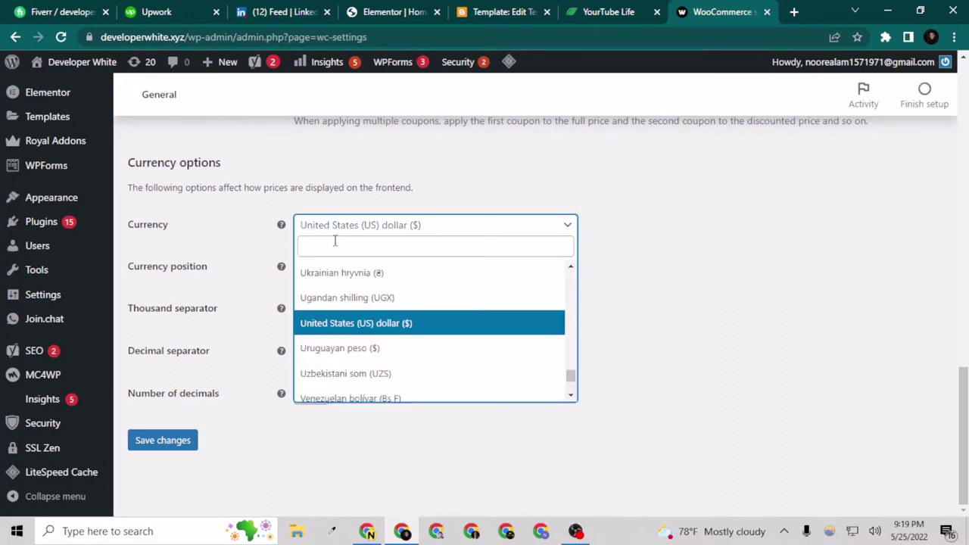
pyautogui.click(337, 332)
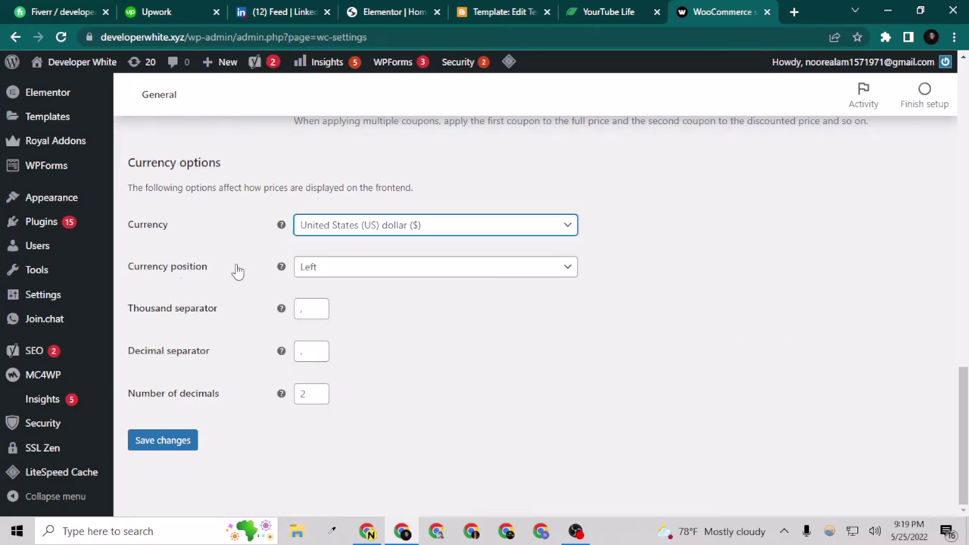
# - Set the currency position to Left and check the thousand and decimal separator fields
pyautogui.click(309, 268)
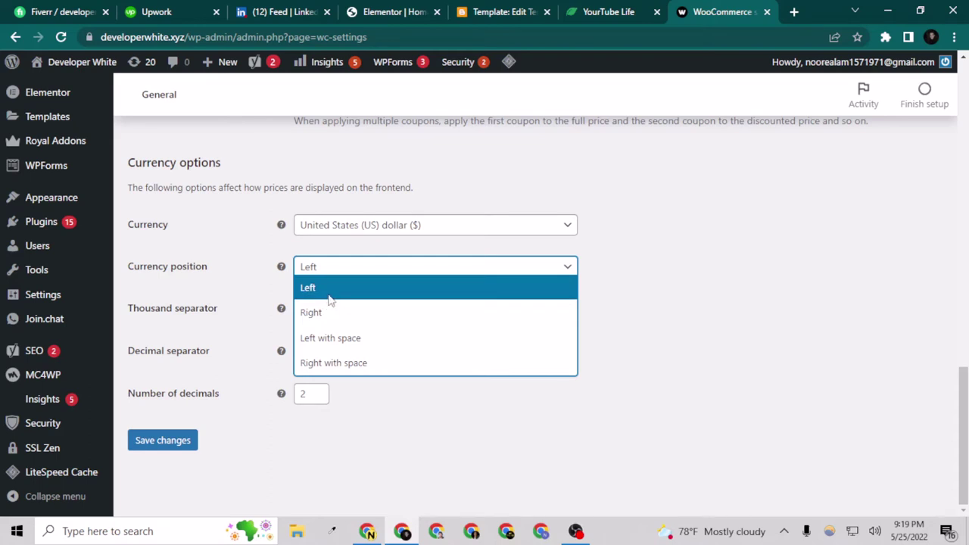
pyautogui.click(325, 295)
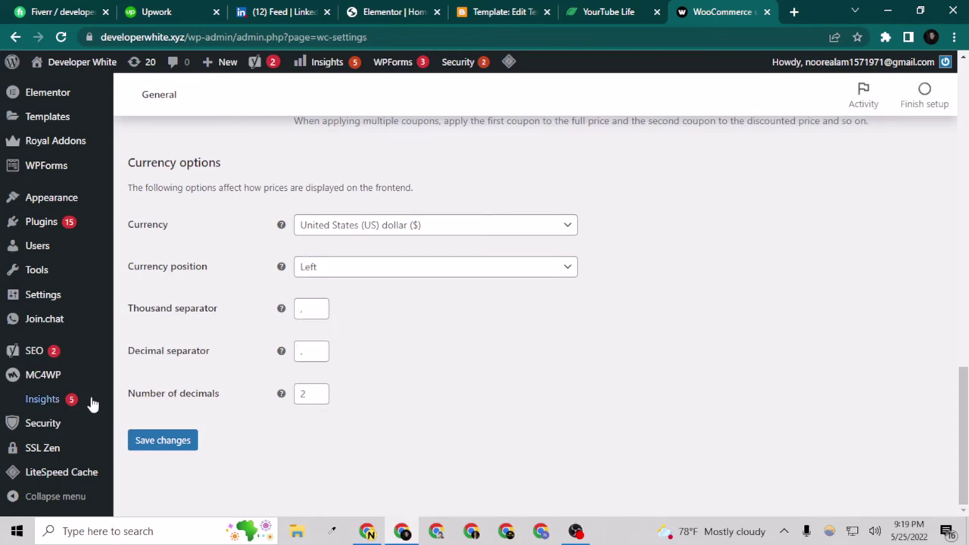
pyautogui.click(309, 311)
pyautogui.click(306, 350)
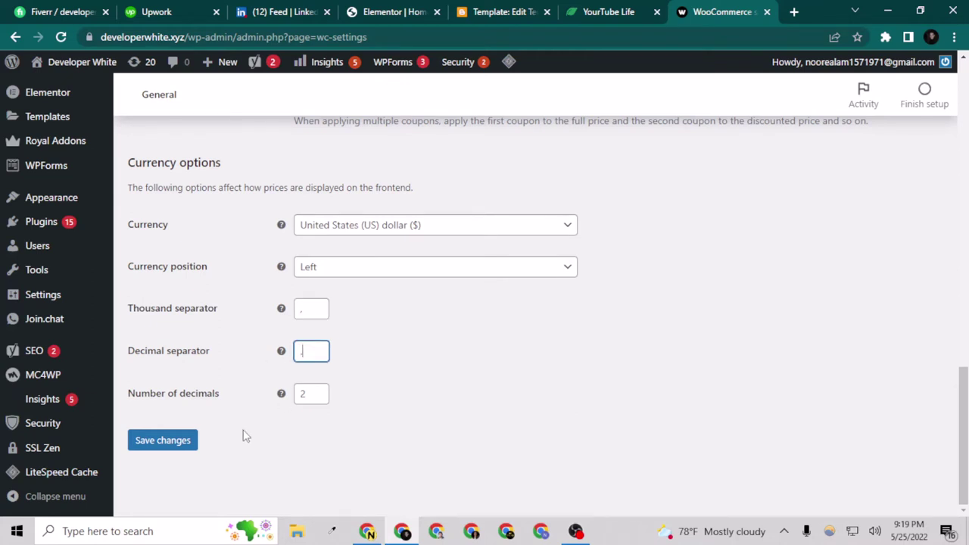
pyautogui.click(270, 447)
# - Open the store's payment settings, look over the offered payment methods and save the settings
pyautogui.scroll(5, 163, 463)
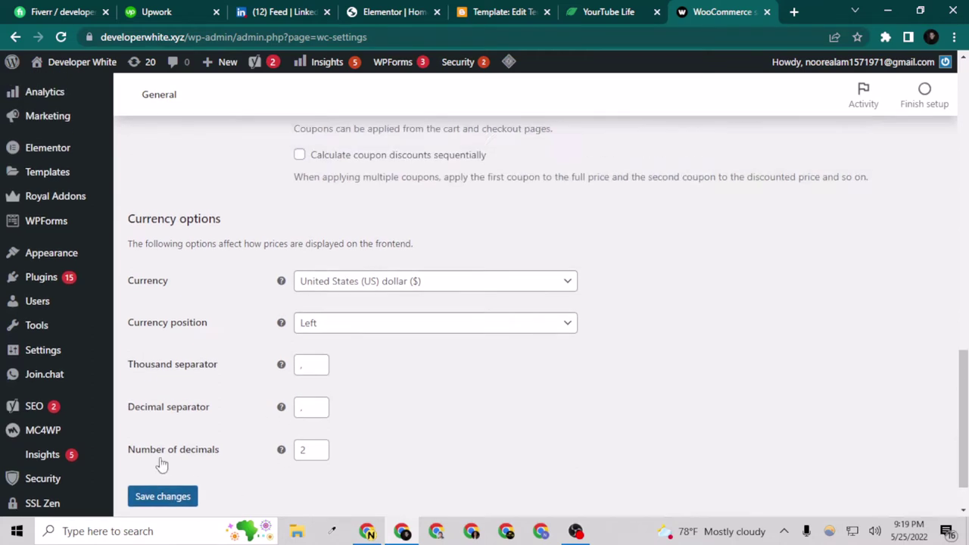
pyautogui.scroll(10, 167, 463)
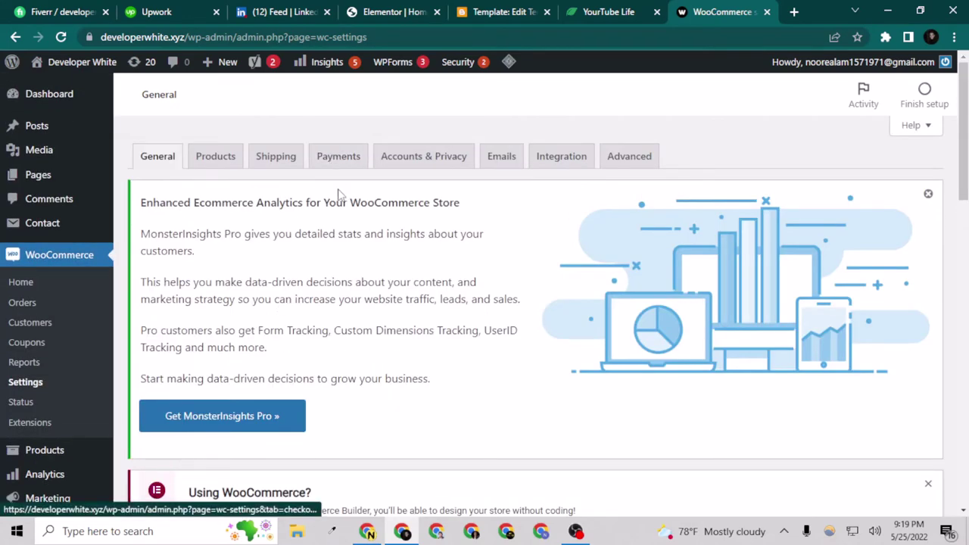
pyautogui.click(335, 160)
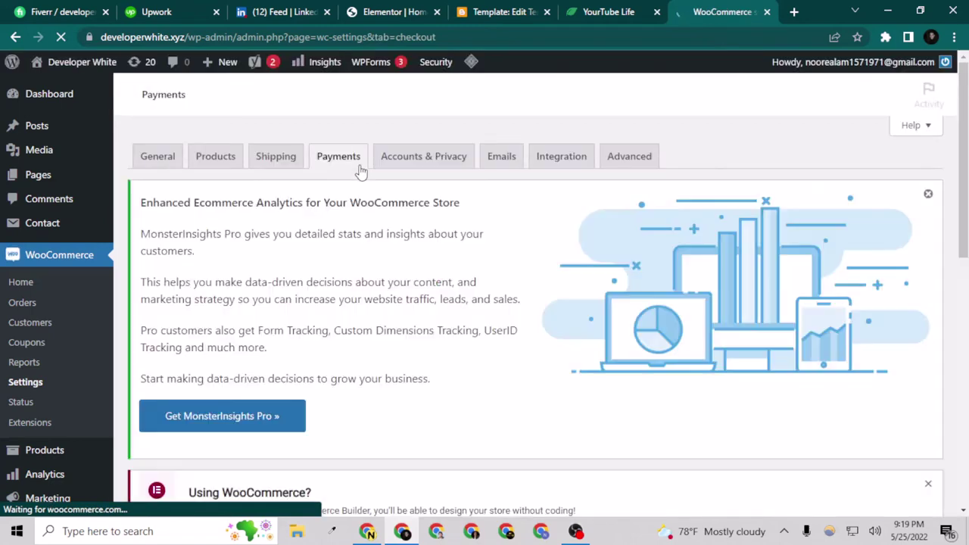
pyautogui.scroll(-5, 313, 223)
pyautogui.scroll(-2, 277, 274)
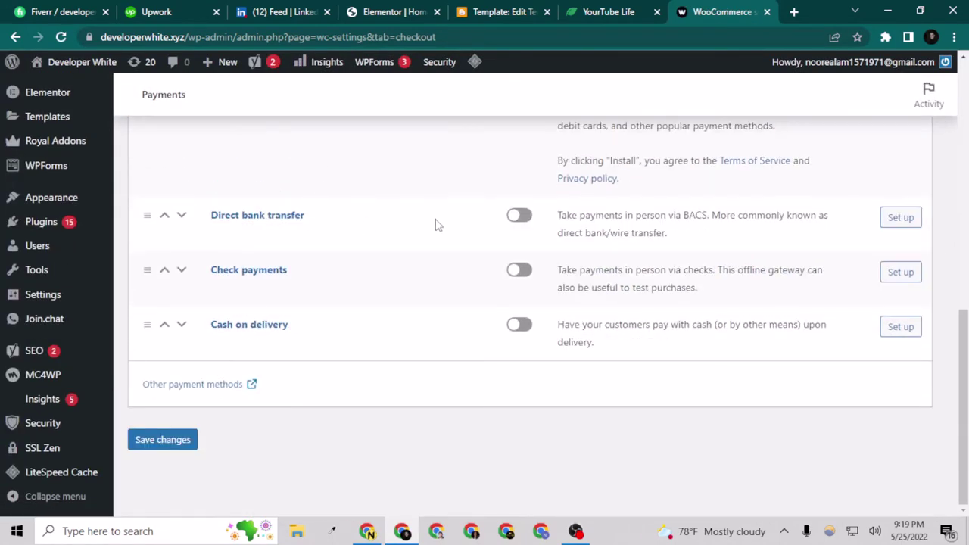
pyautogui.click(176, 445)
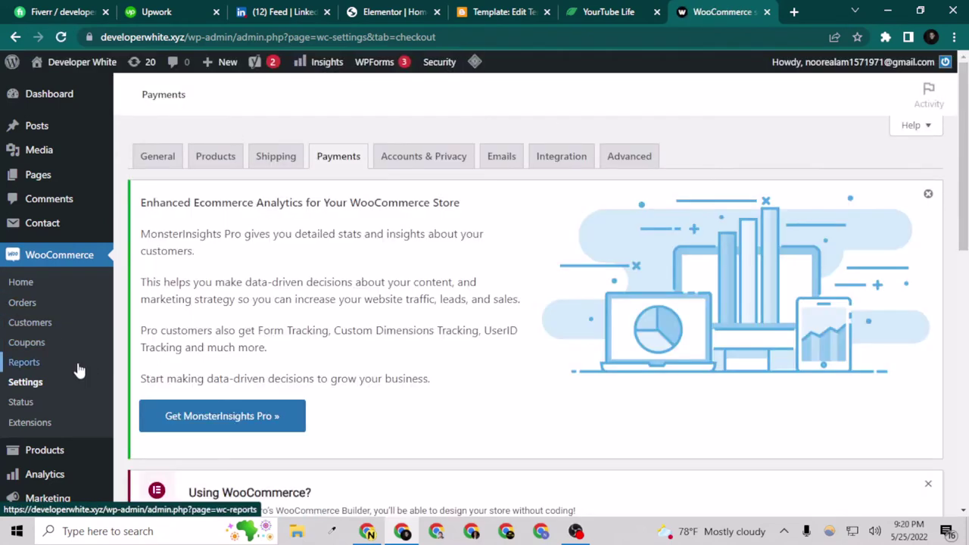
# - Open the store's product list and dismiss the MonsterInsights ecommerce analytics notice
pyautogui.scroll(-1, 50, 429)
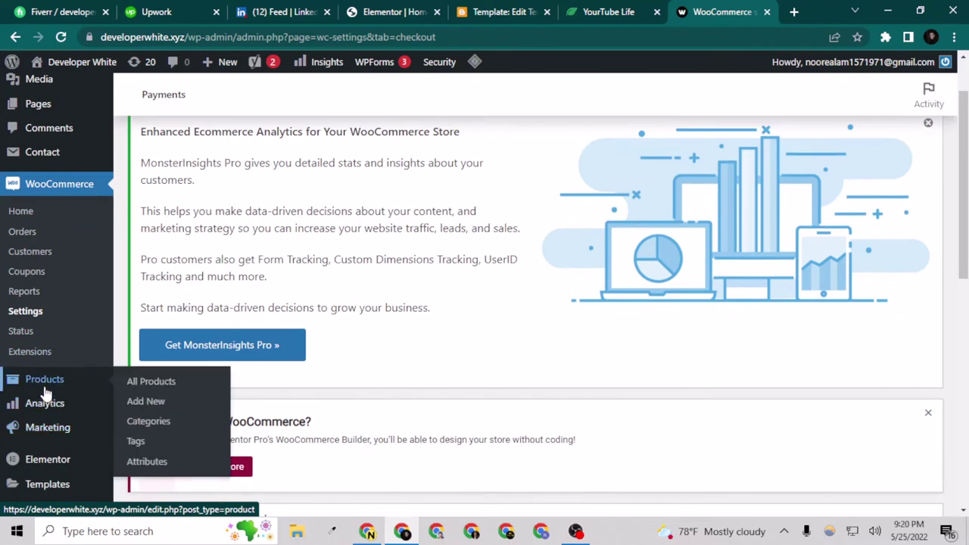
pyautogui.click(44, 387)
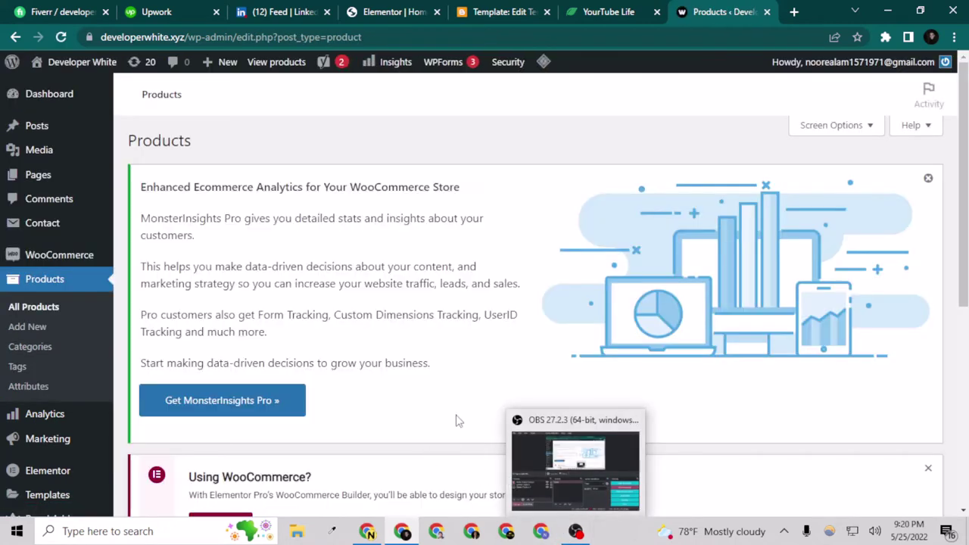
pyautogui.scroll(-2, 436, 372)
pyautogui.scroll(2, 437, 371)
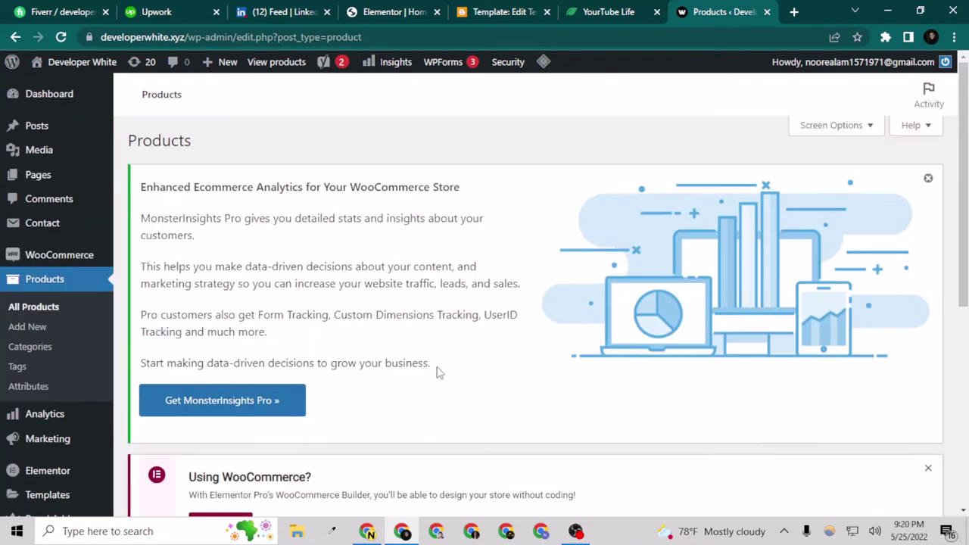
pyautogui.scroll(-3, 528, 294)
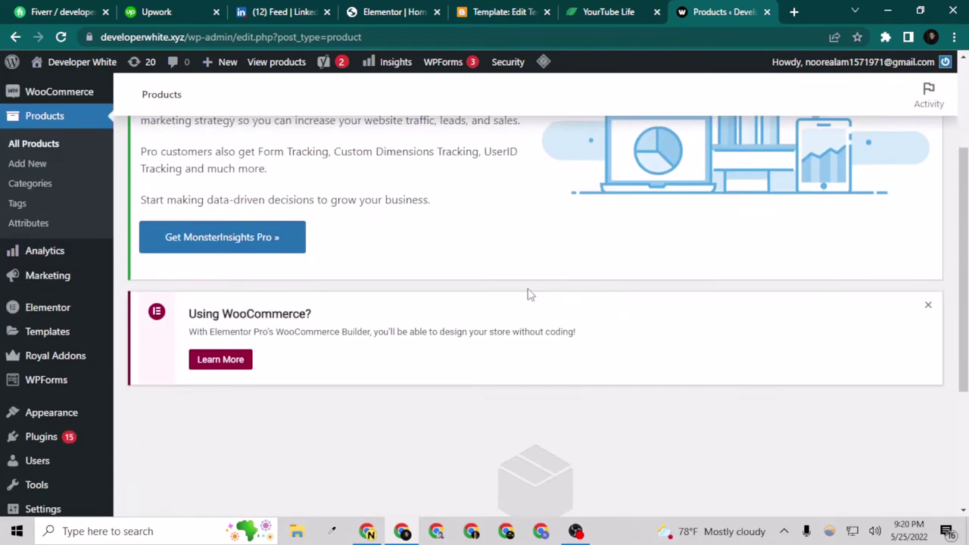
pyautogui.scroll(3, 880, 149)
pyautogui.click(928, 177)
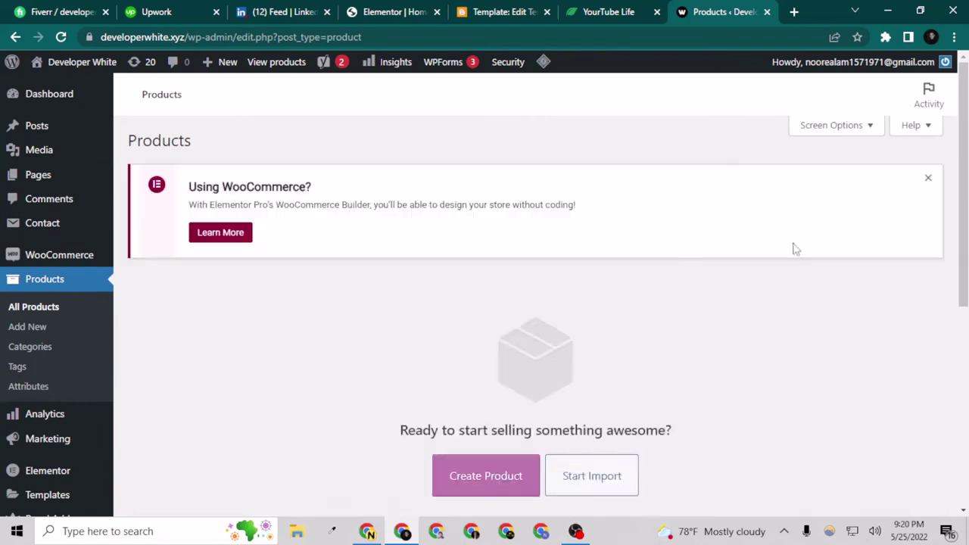
# - Start creating a new product from the empty product list and get past the product name tutorial pop-up
pyautogui.scroll(-2, 757, 265)
pyautogui.scroll(-2, 508, 411)
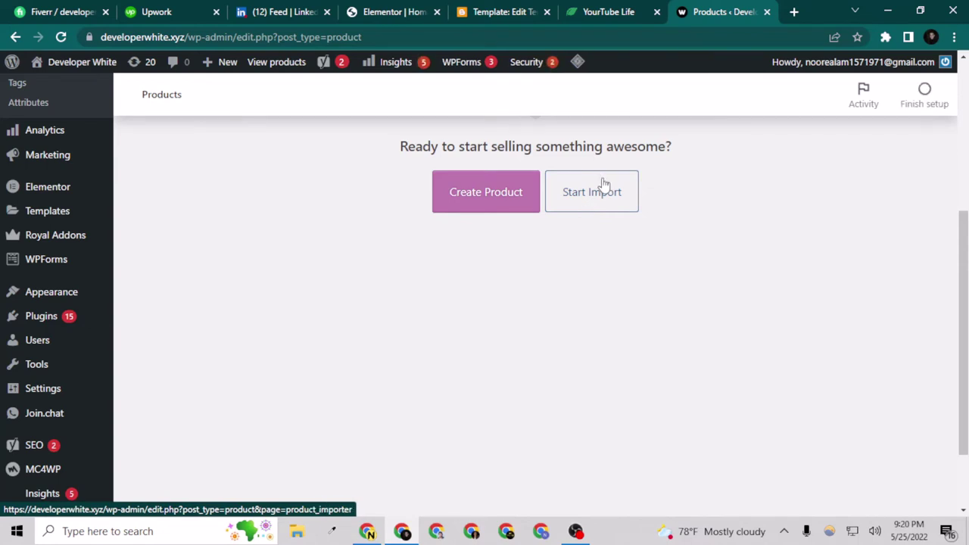
pyautogui.scroll(2, 558, 317)
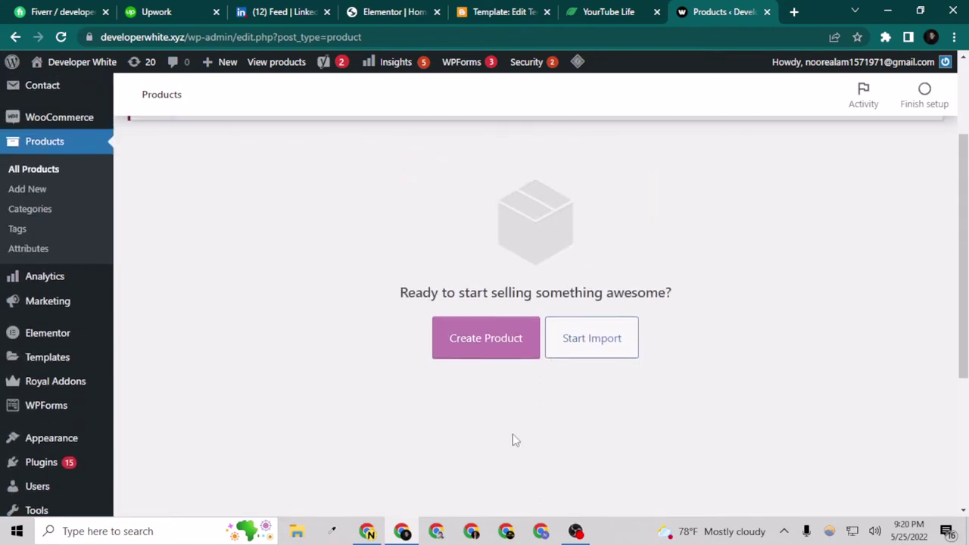
pyautogui.scroll(2, 512, 439)
pyautogui.click(489, 485)
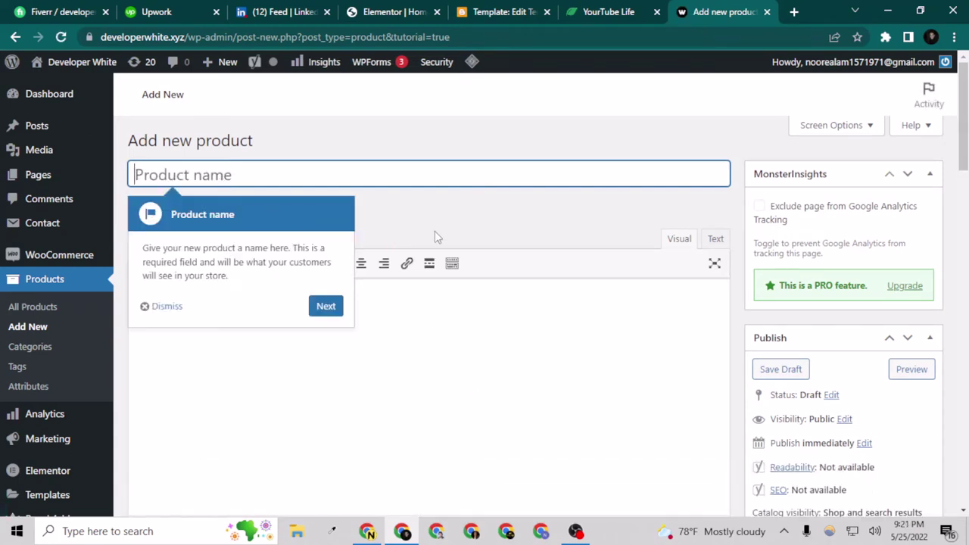
pyautogui.click(326, 306)
pyautogui.click(520, 219)
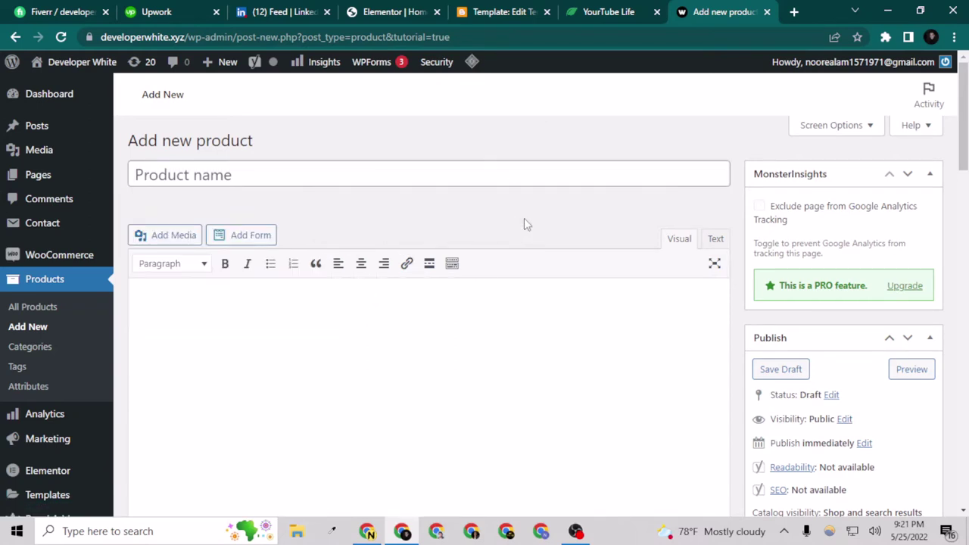
# - Name the new product "Monetized YouTube Channel"
pyautogui.click(294, 172)
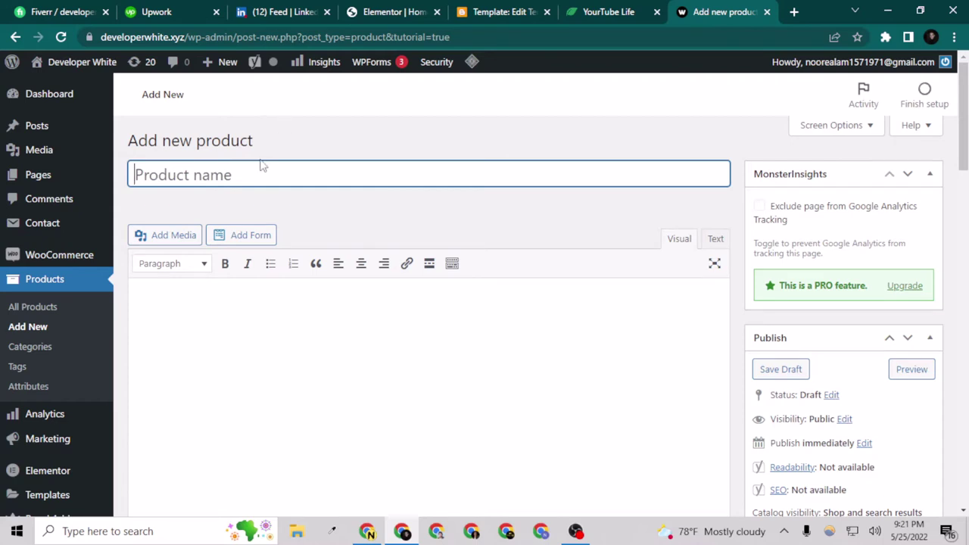
pyautogui.write('Monetiz')
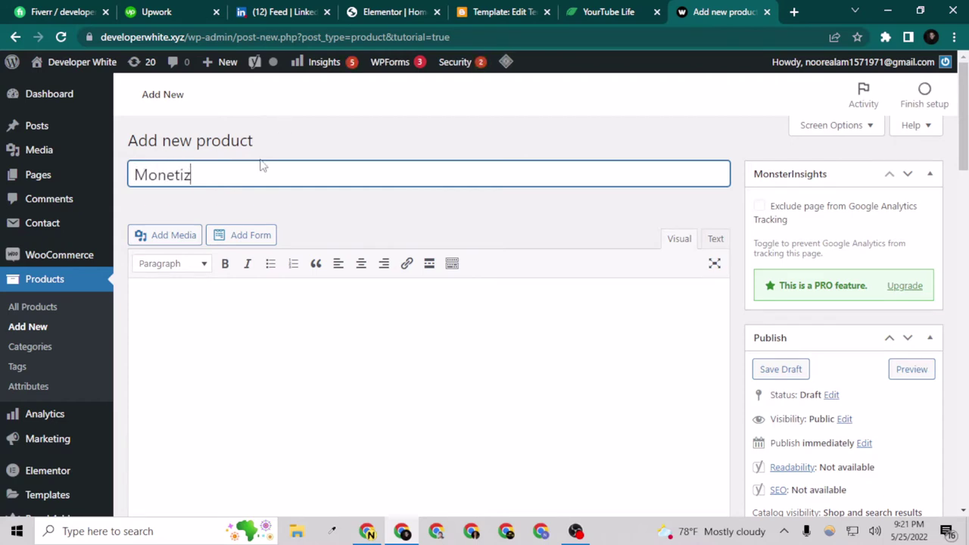
pyautogui.write('ed YouTube Channel')
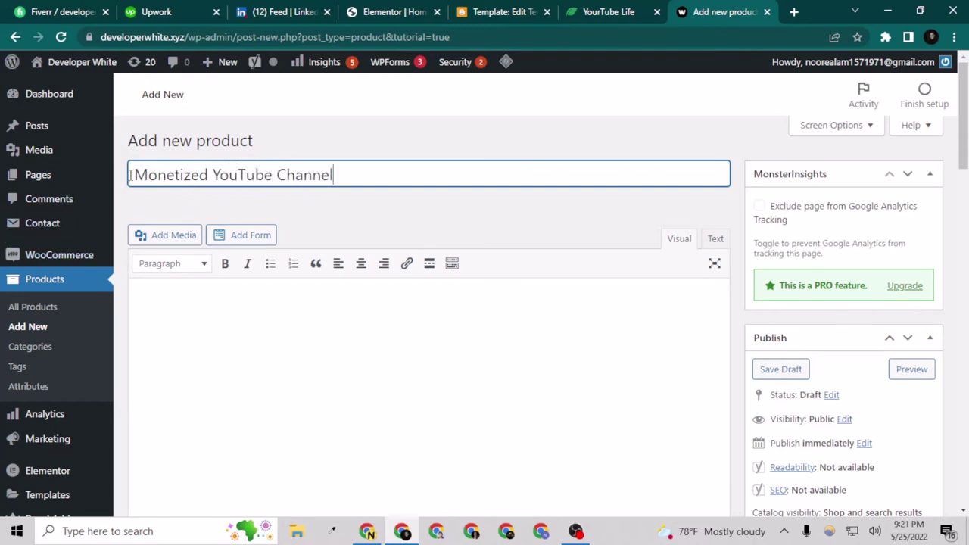
# - Rename the product "Buy Pre Monetized YouTube Channel"
pyautogui.moveTo(245, 175); pyautogui.dragTo(117, 200)
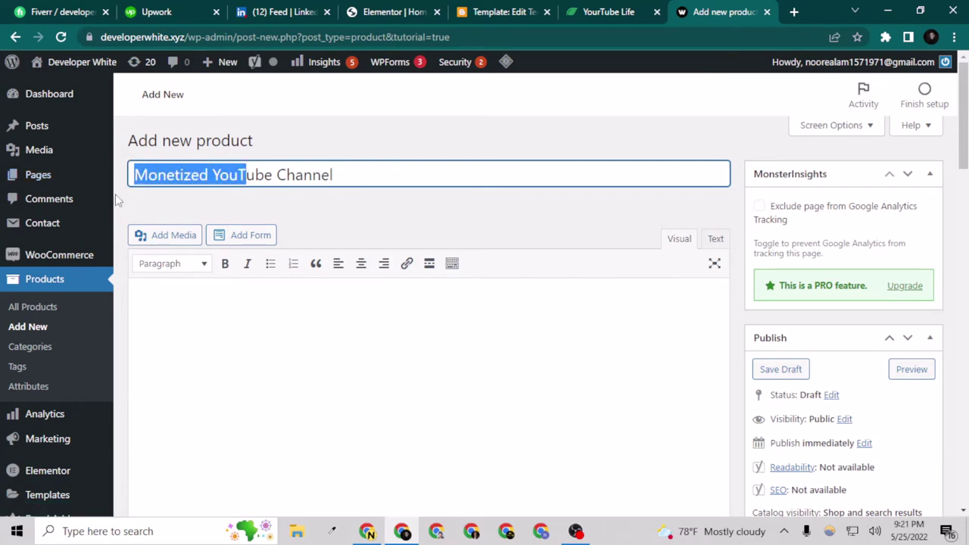
pyautogui.click(135, 175)
pyautogui.write('Buy Pr')
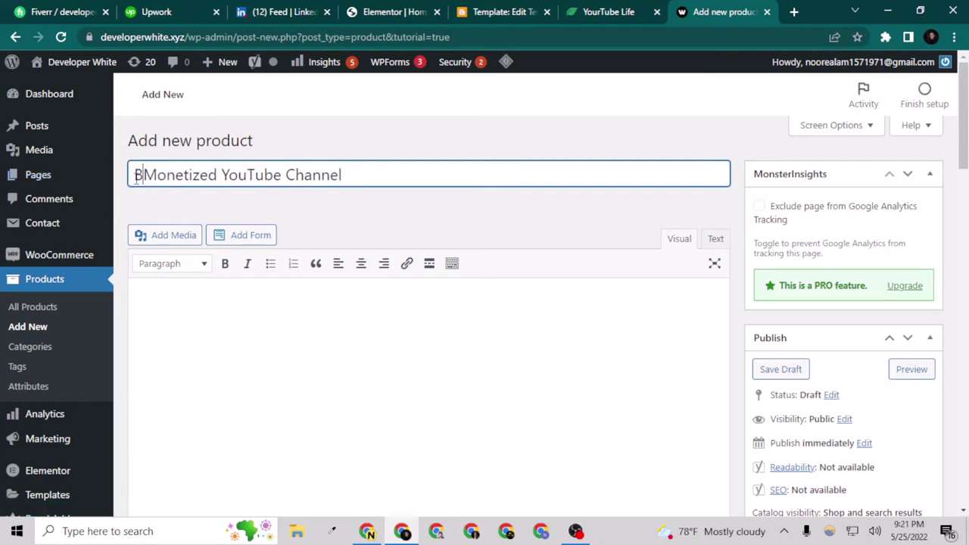
pyautogui.write('e')
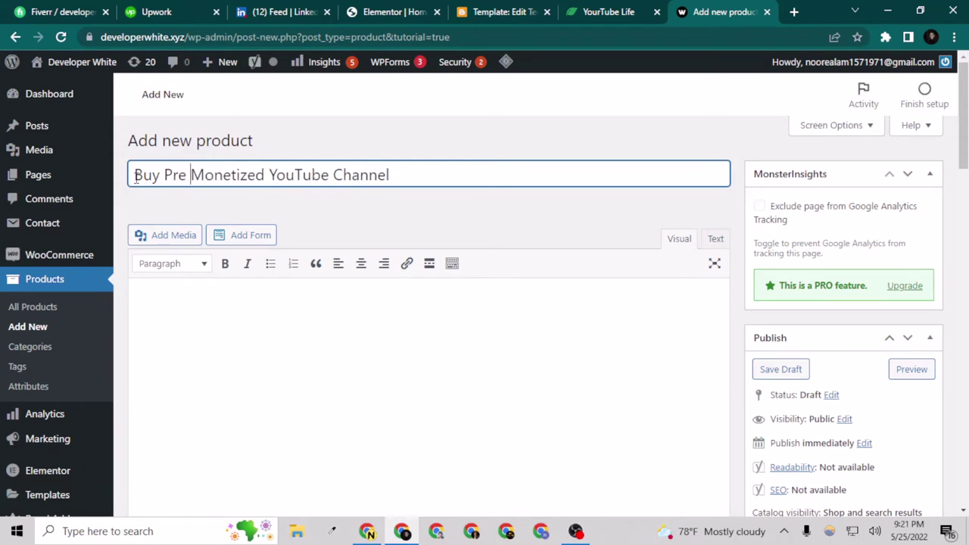
pyautogui.hotkey('ctrl', 'a')
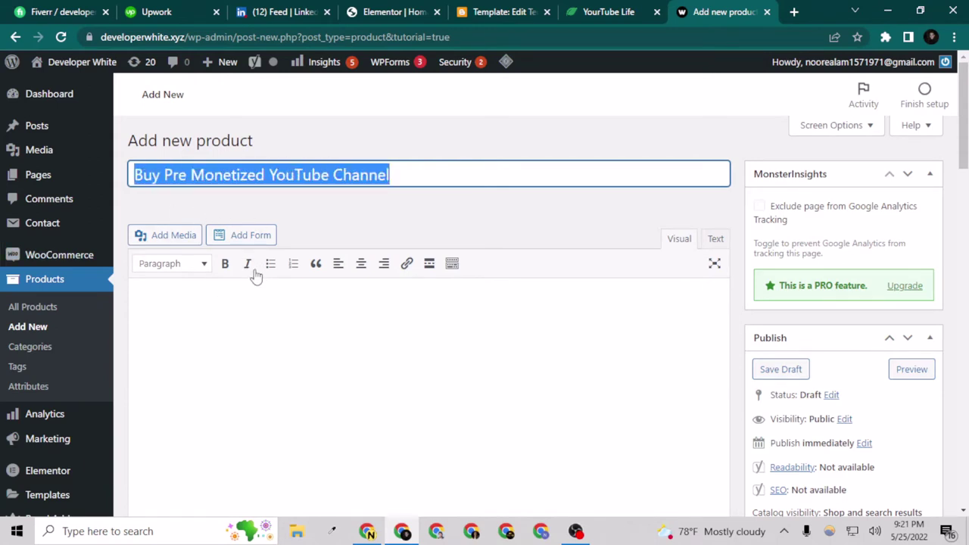
pyautogui.click(225, 310)
pyautogui.press('super+v')
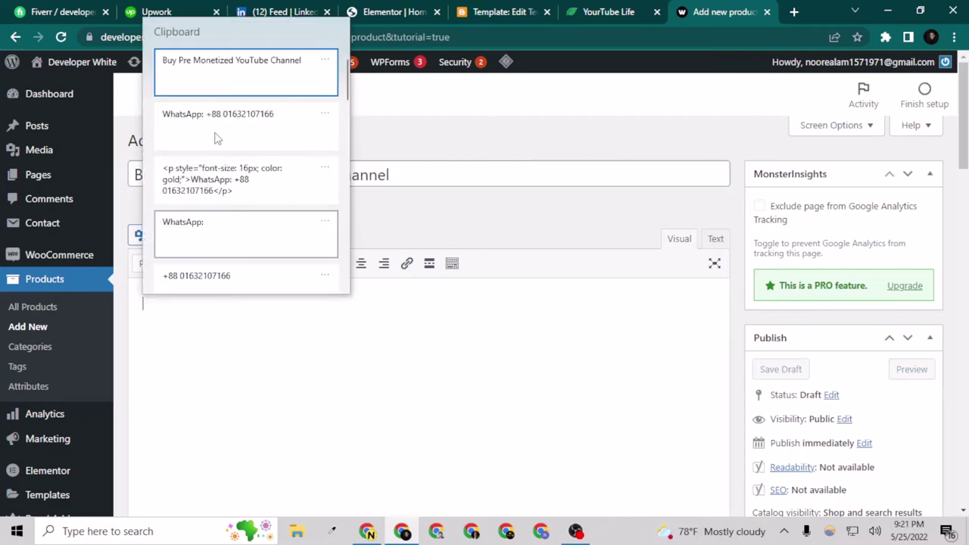
pyautogui.click(193, 318)
# - Get past the tutorial pop-up about choosing the product type
pyautogui.scroll(-10, 193, 318)
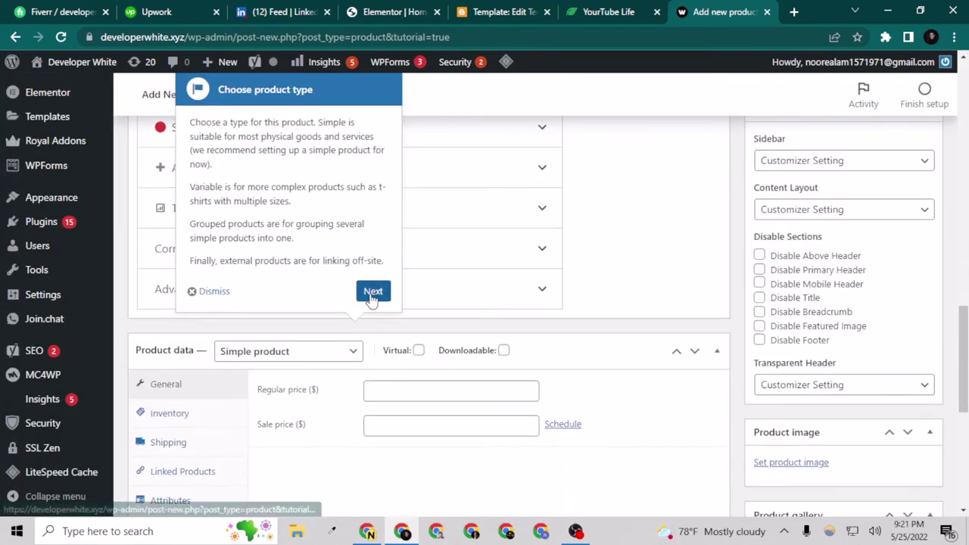
pyautogui.click(372, 291)
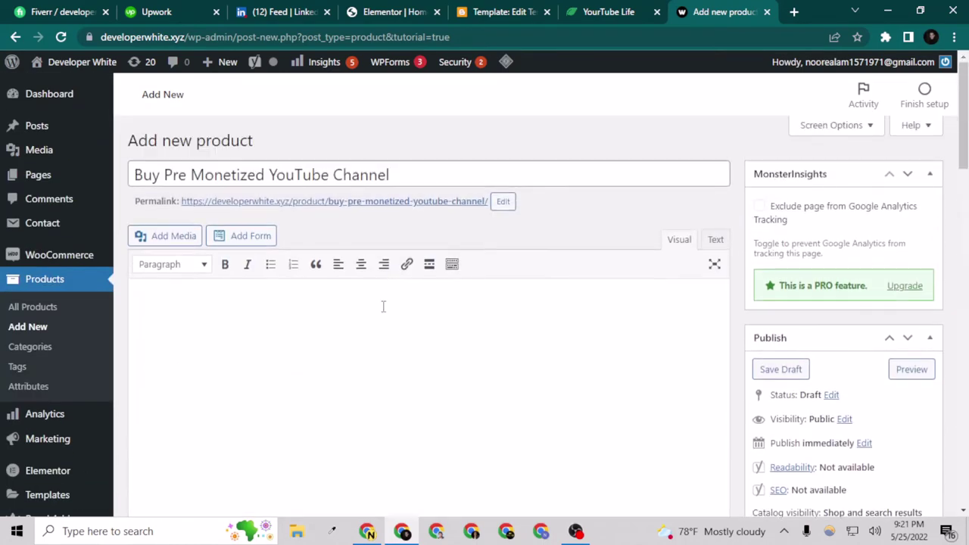
# - Look through the YourTube Life blog page for text suitable as the product description, and return to the new product
pyautogui.click(609, 11)
pyautogui.scroll(-7, 440, 339)
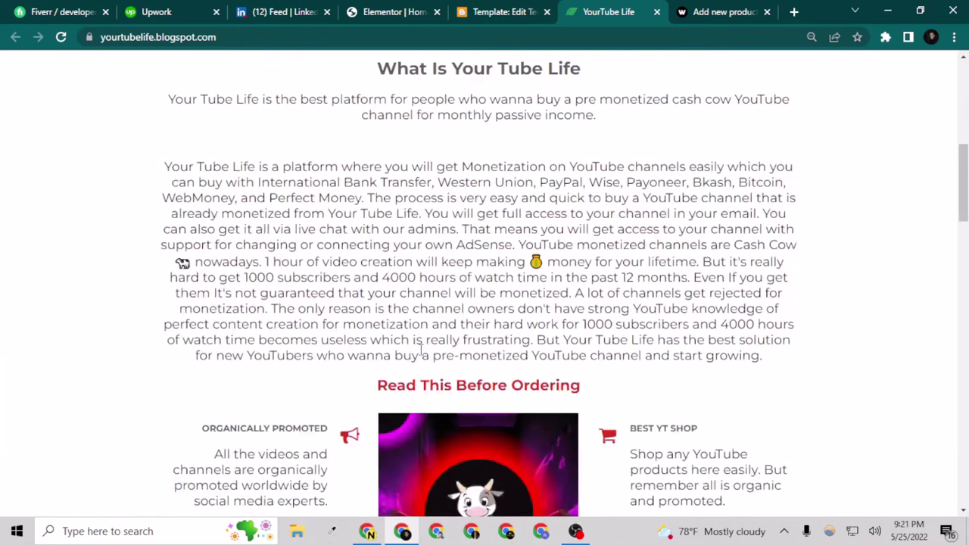
pyautogui.scroll(2, 420, 349)
pyautogui.scroll(-1, 310, 315)
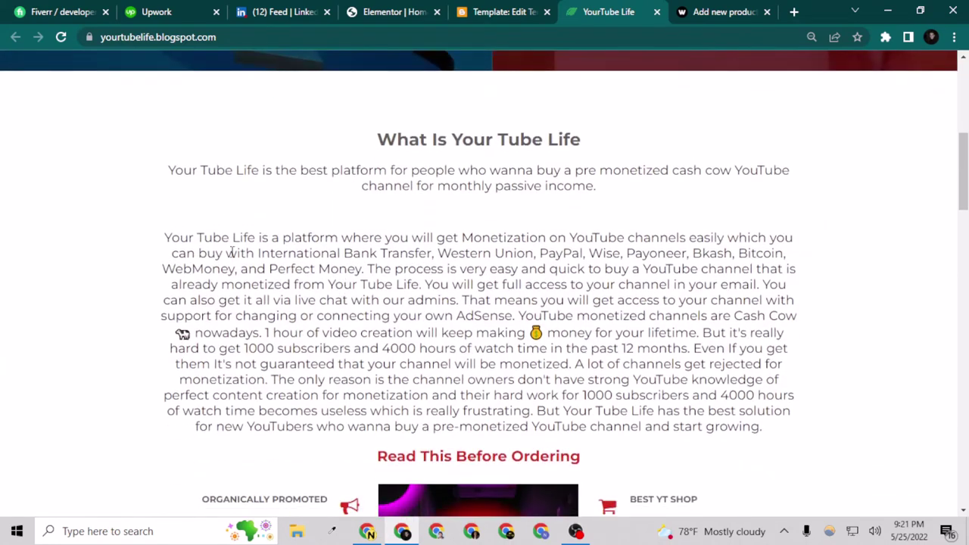
pyautogui.scroll(-1, 384, 254)
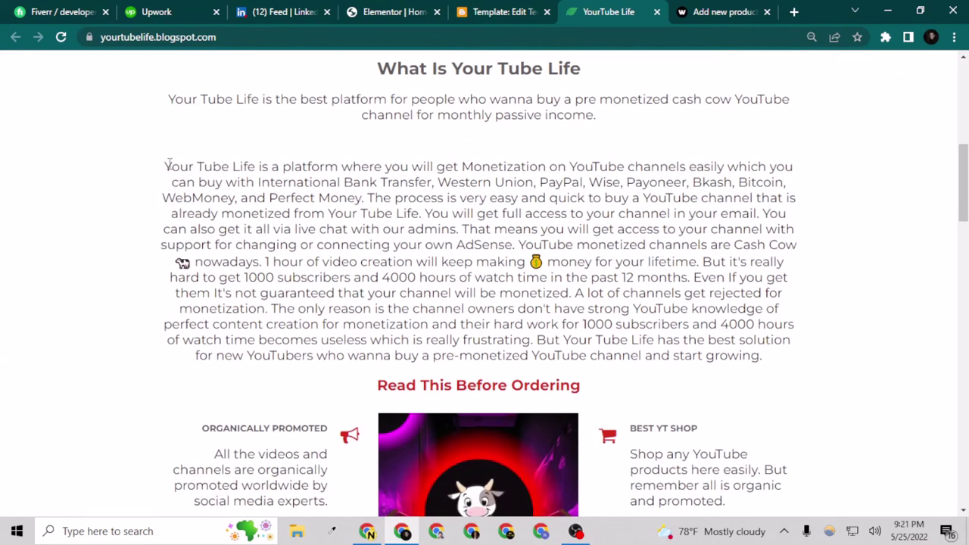
pyautogui.scroll(-5, 229, 245)
pyautogui.scroll(12, 262, 223)
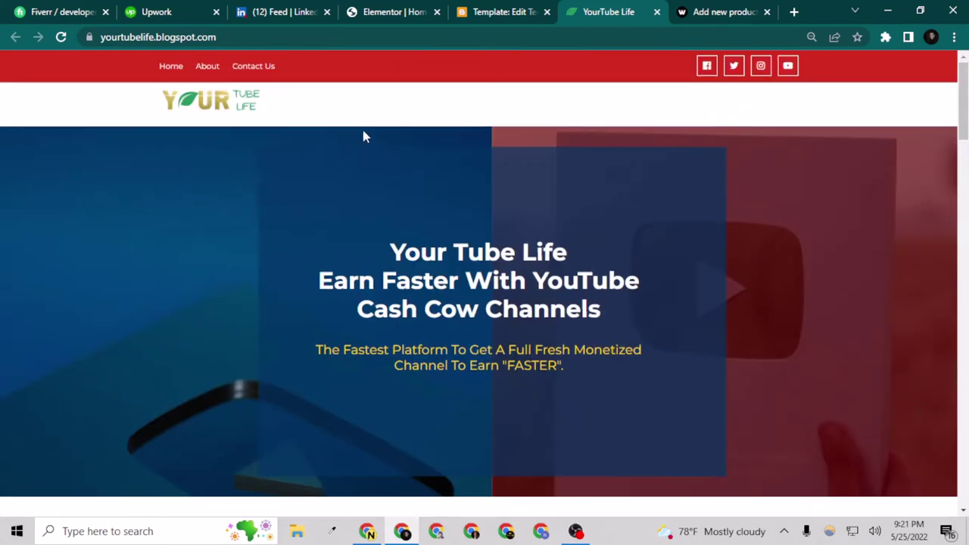
pyautogui.click(757, 11)
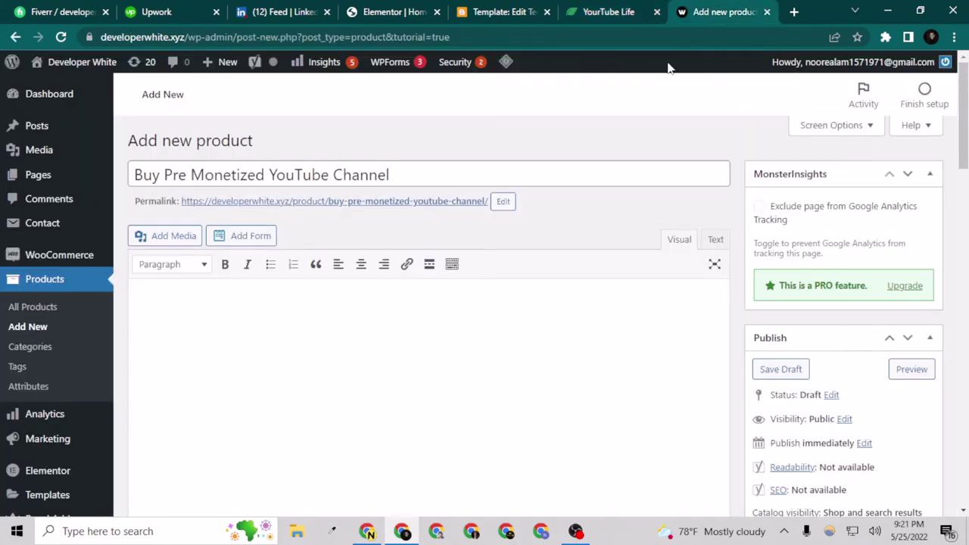
# - Copy the long "Your Tube Life is a platform" paragraph from the YourTube Life page into the product description
pyautogui.click(584, 11)
pyautogui.scroll(-10, 373, 287)
pyautogui.scroll(2, 224, 142)
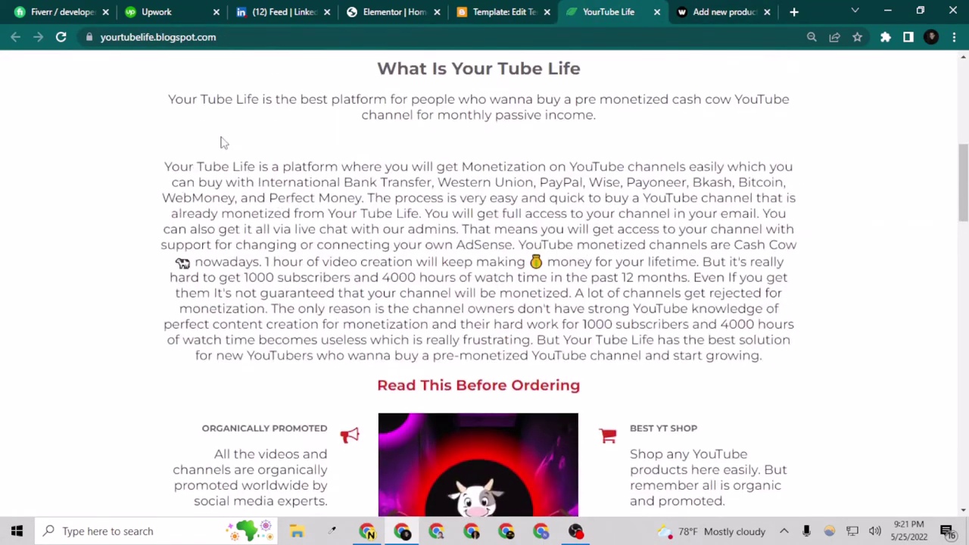
pyautogui.moveTo(159, 174); pyautogui.dragTo(761, 360)
pyautogui.hotkey('ctrl', 'c')
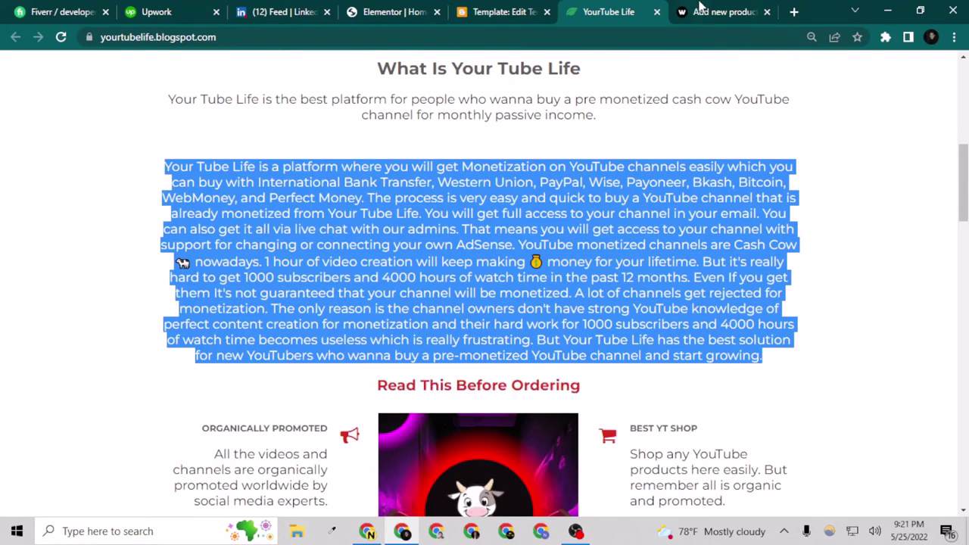
pyautogui.click(723, 11)
pyautogui.click(292, 316)
pyautogui.hotkey('ctrl', 'v')
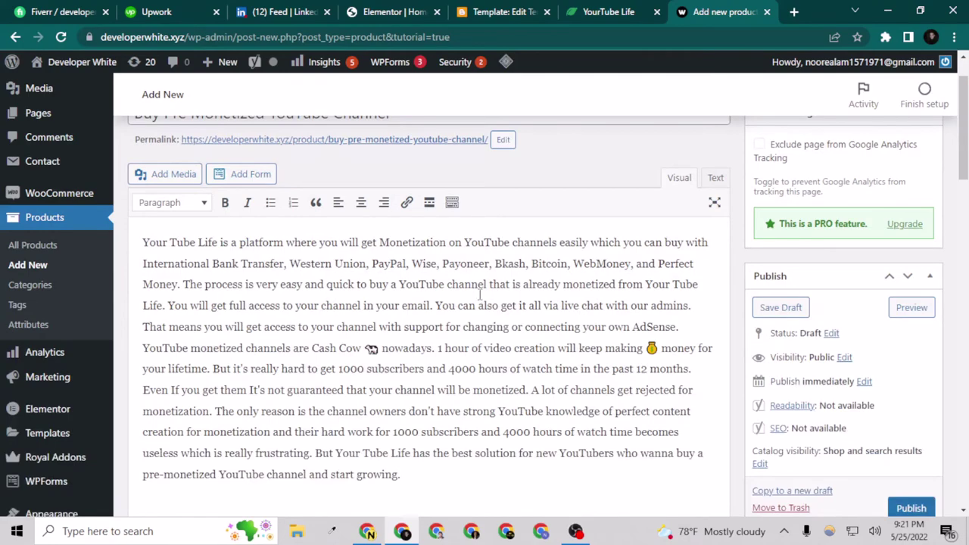
# - Copy the product title and enter it as the Yoast SEO focus keyphrase, "Buy Pre Monetized YouTube Channel"
pyautogui.scroll(-3, 479, 293)
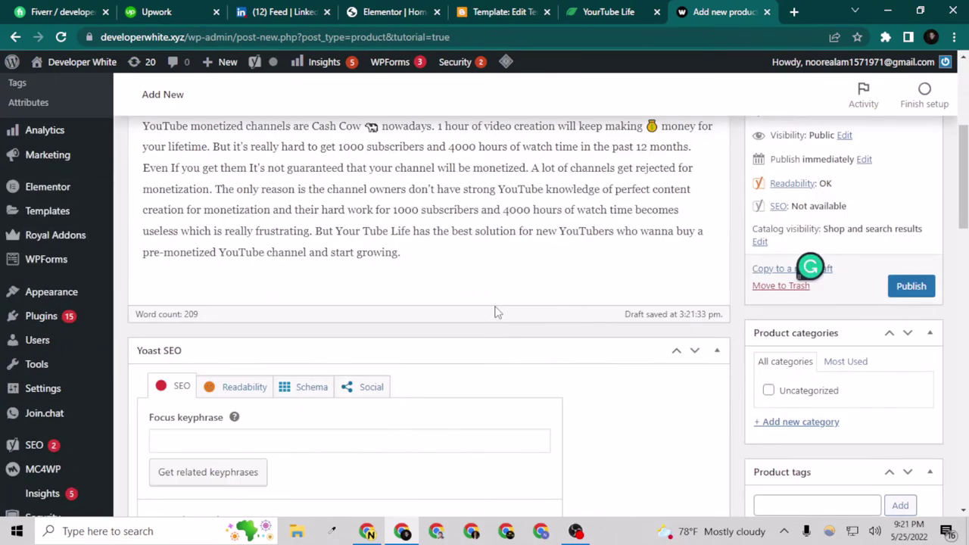
pyautogui.scroll(-2, 496, 311)
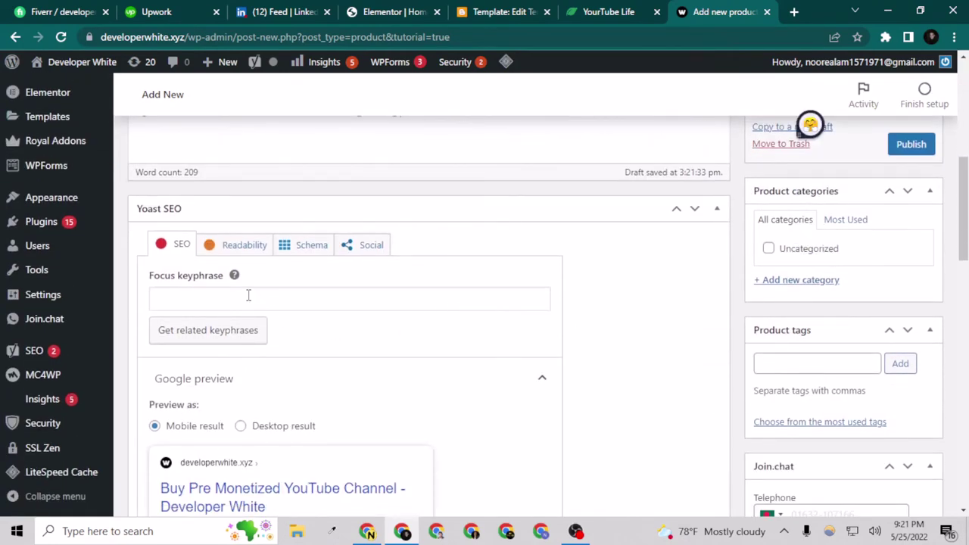
pyautogui.scroll(-3, 249, 299)
pyautogui.scroll(3, 242, 288)
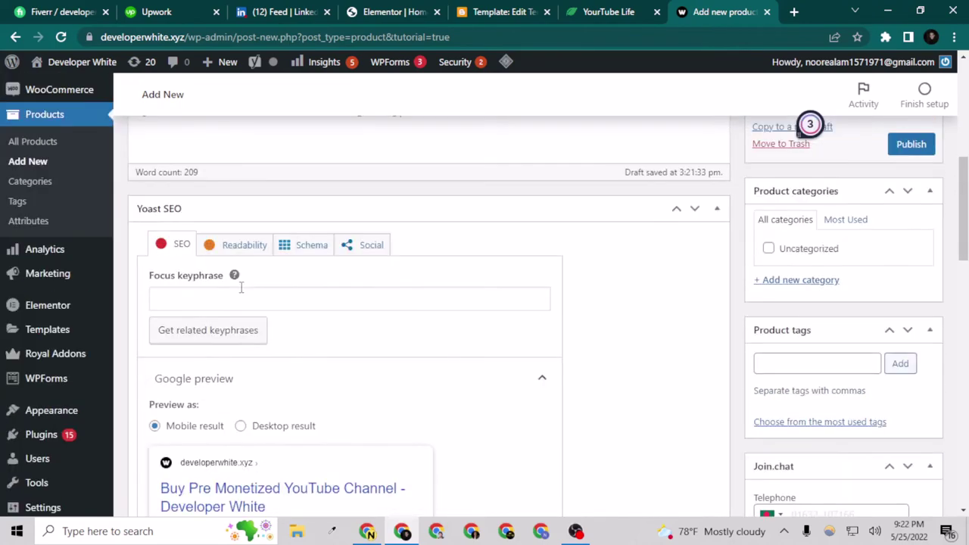
pyautogui.click(241, 297)
pyautogui.scroll(10, 241, 290)
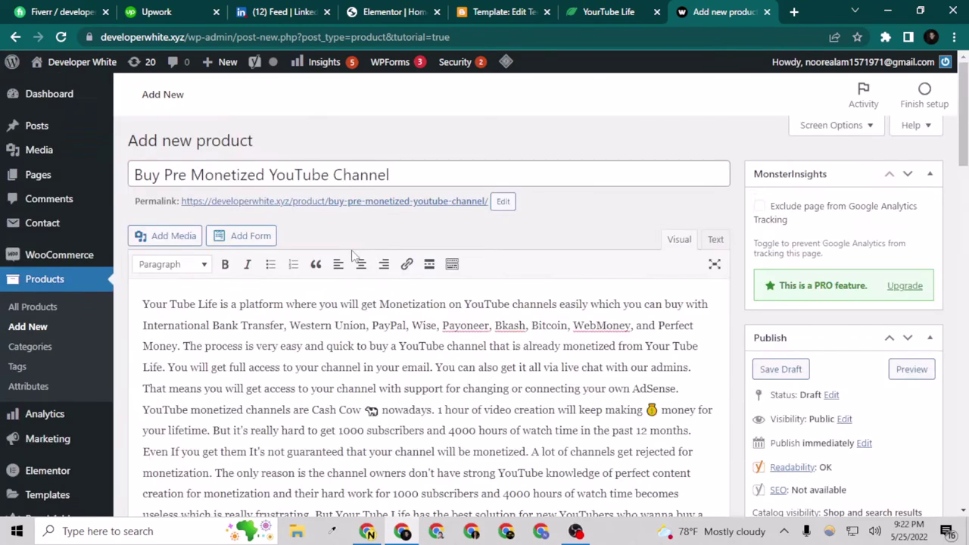
pyautogui.tripleClick(326, 175)
pyautogui.scroll(-10, 324, 260)
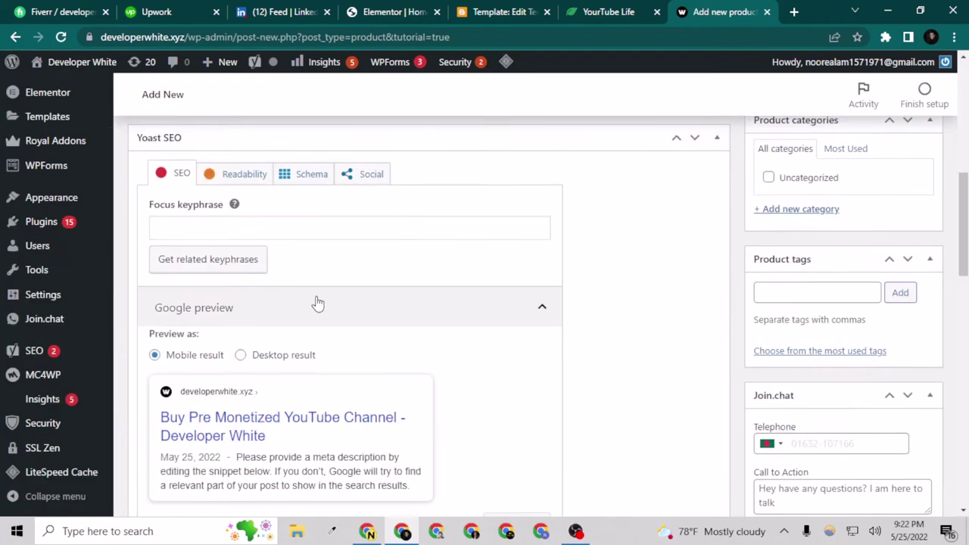
pyautogui.scroll(3, 309, 281)
pyautogui.click(289, 302)
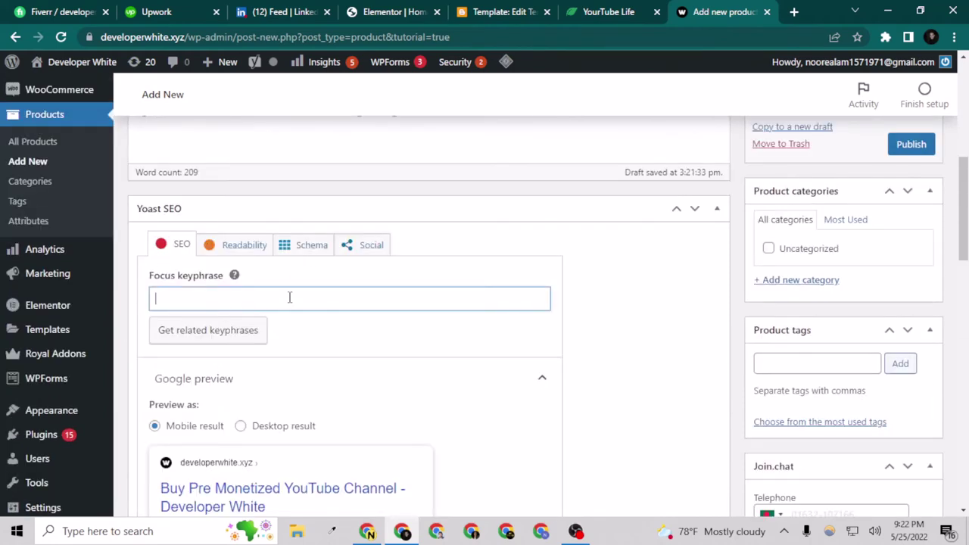
pyautogui.hotkey('ctrl', 'v')
# - Fill in both the Yoast SEO slug and meta description with "Buy Pre Monetized YouTube Channel"
pyautogui.scroll(-5, 329, 356)
pyautogui.scroll(1, 332, 349)
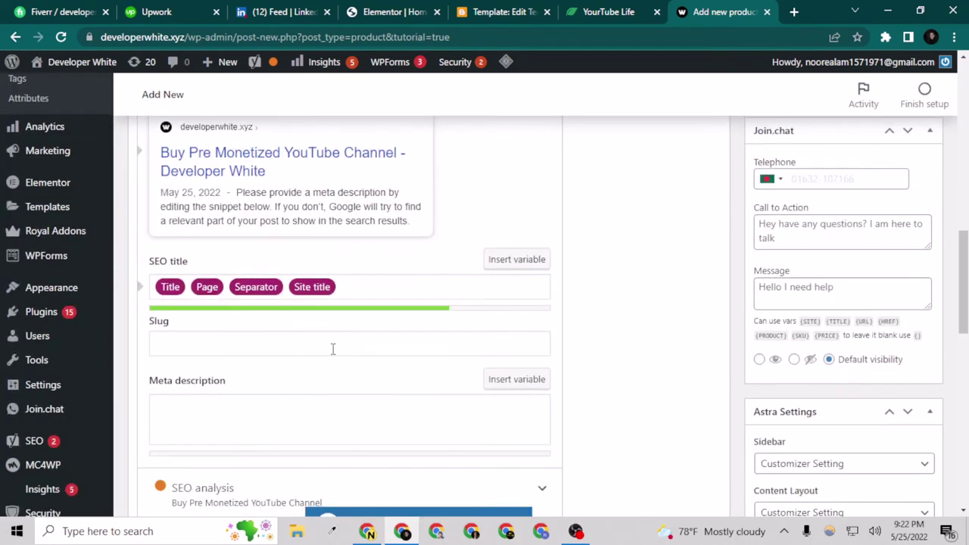
pyautogui.scroll(-1, 331, 348)
pyautogui.click(259, 252)
pyautogui.hotkey('ctrl', 'v')
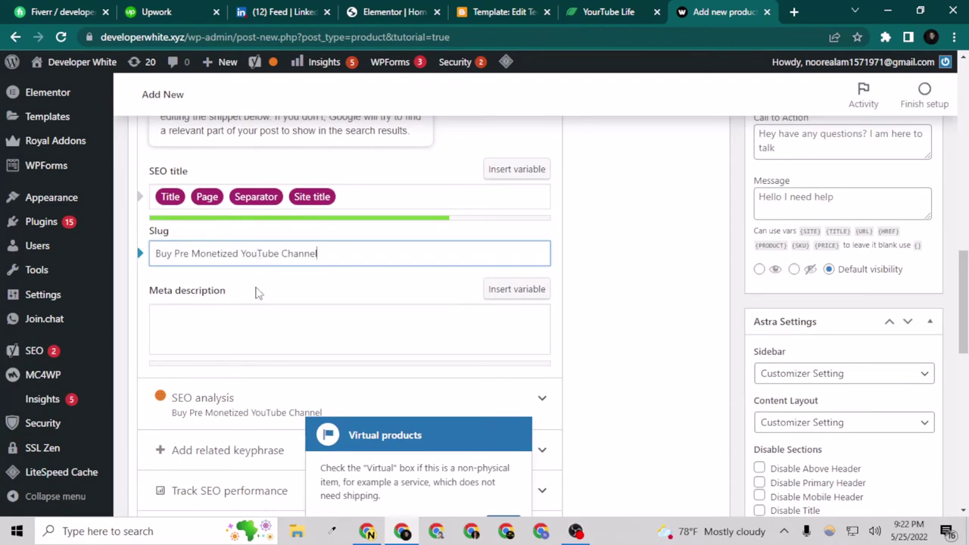
pyautogui.scroll(-1, 253, 312)
pyautogui.click(253, 254)
pyautogui.hotkey('ctrl', 'v')
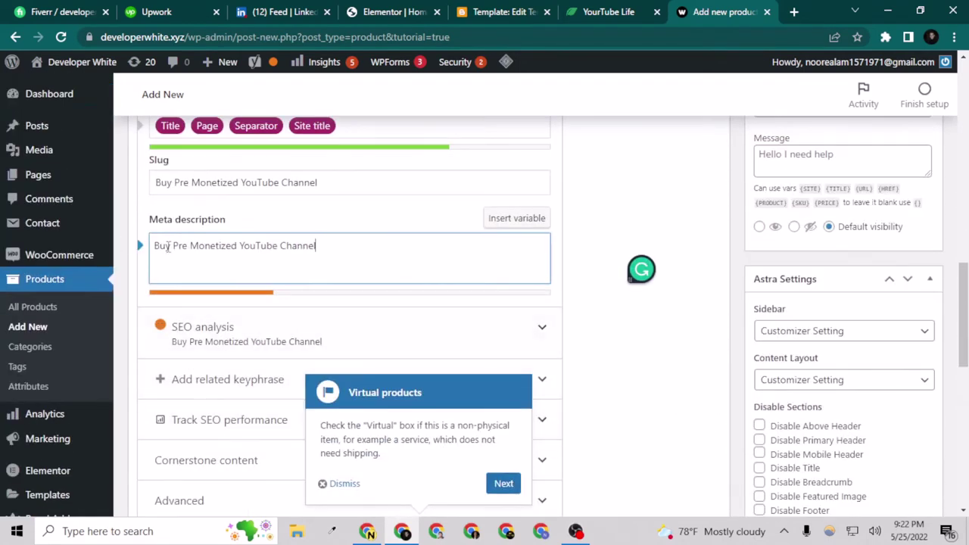
# - Mark the simple product as virtual in its product data
pyautogui.scroll(3, 227, 302)
pyautogui.scroll(3, 232, 326)
pyautogui.scroll(2, 227, 320)
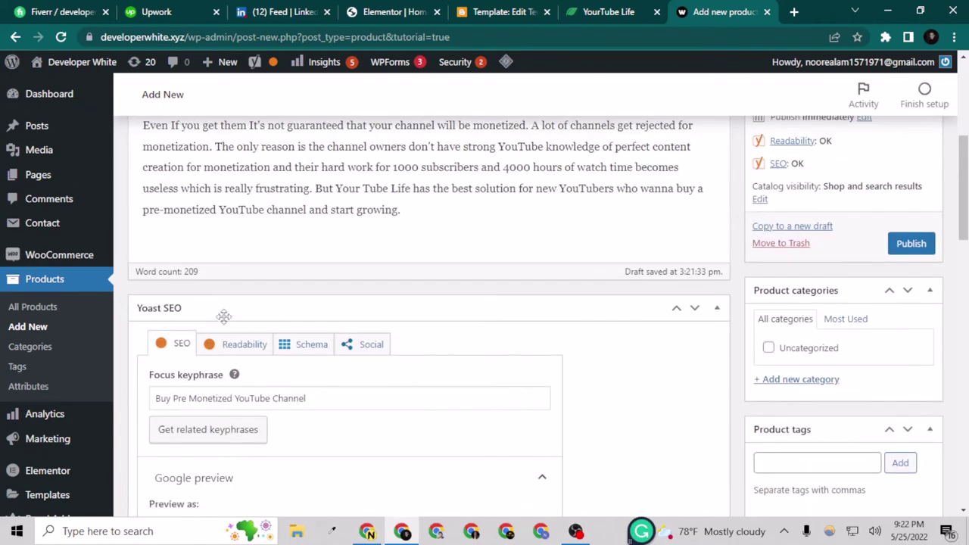
pyautogui.scroll(-10, 244, 364)
pyautogui.scroll(-2, 246, 361)
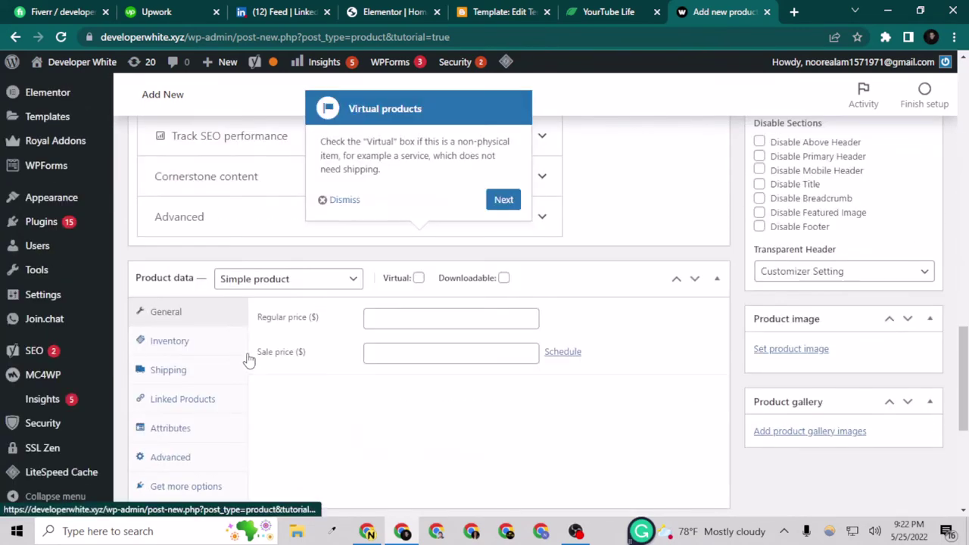
pyautogui.scroll(1, 295, 361)
pyautogui.scroll(-1, 469, 372)
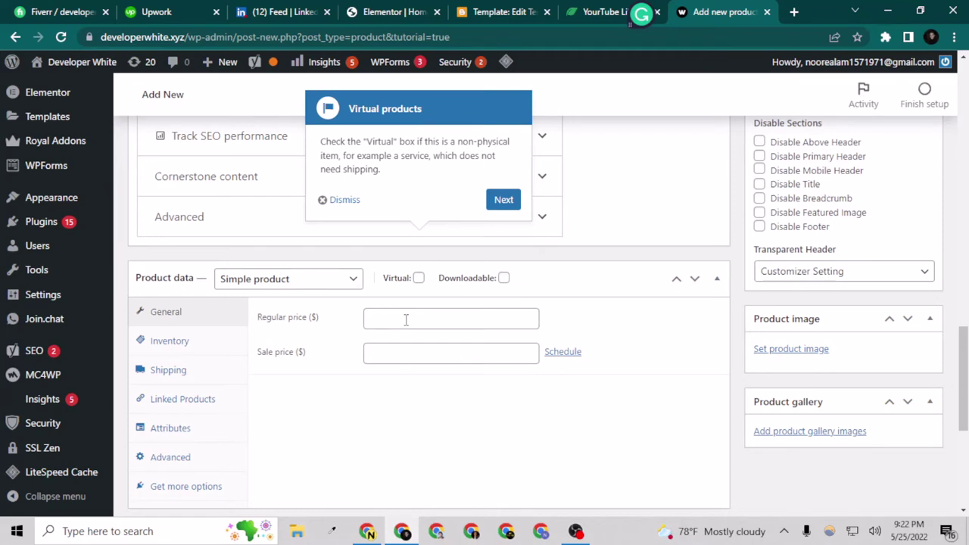
pyautogui.click(419, 279)
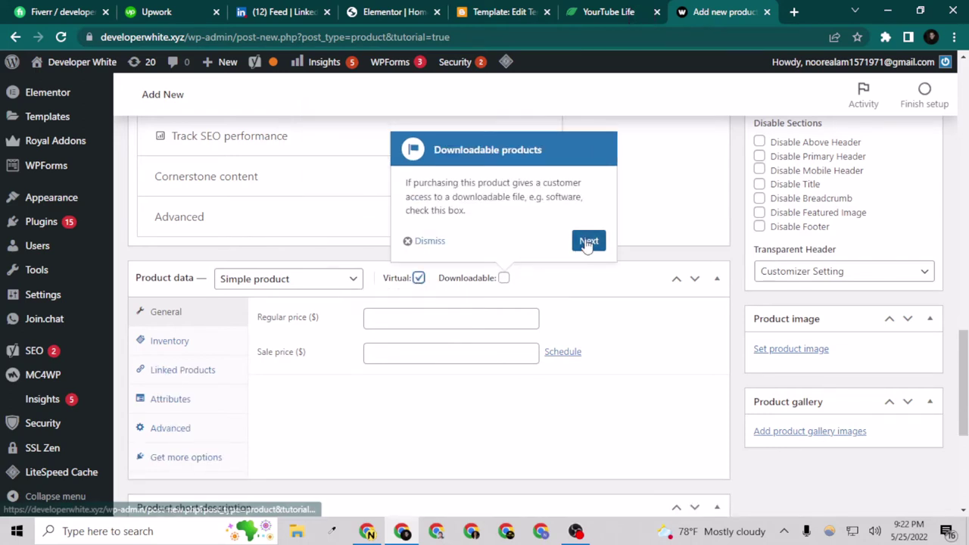
# - Get past the tutorial pop-ups on downloadable products, short description and product images
pyautogui.click(588, 242)
pyautogui.click(537, 277)
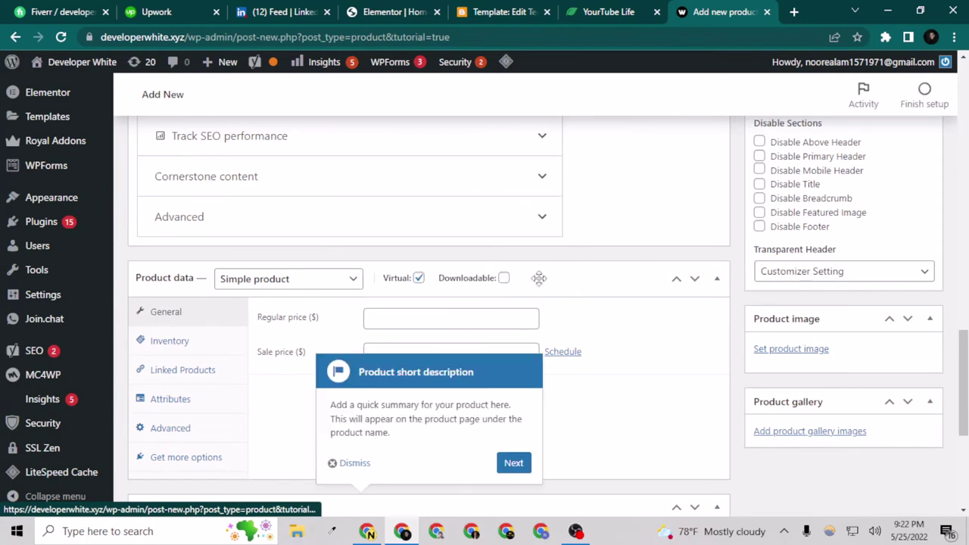
pyautogui.click(514, 463)
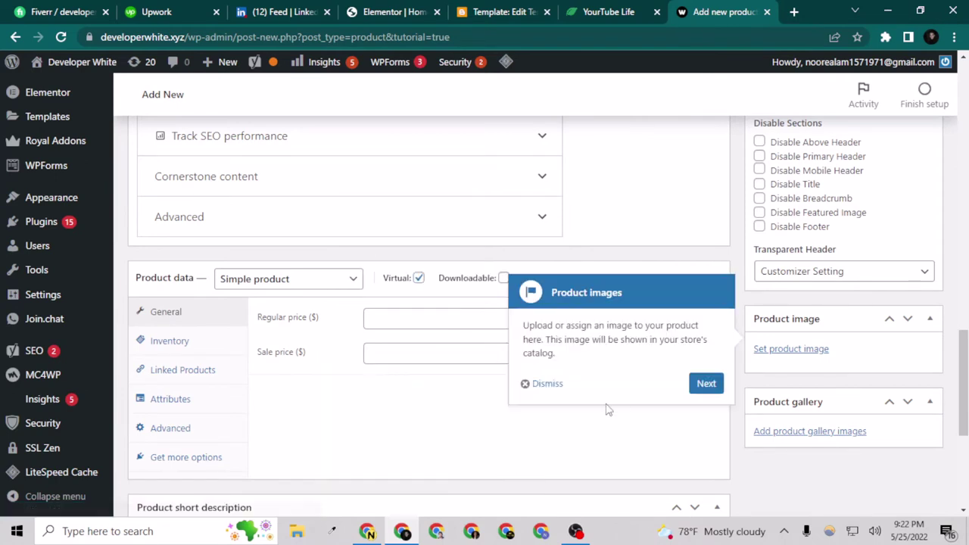
pyautogui.click(694, 389)
# - Set the product's regular price to $100 and its sale price to $77
pyautogui.click(416, 321)
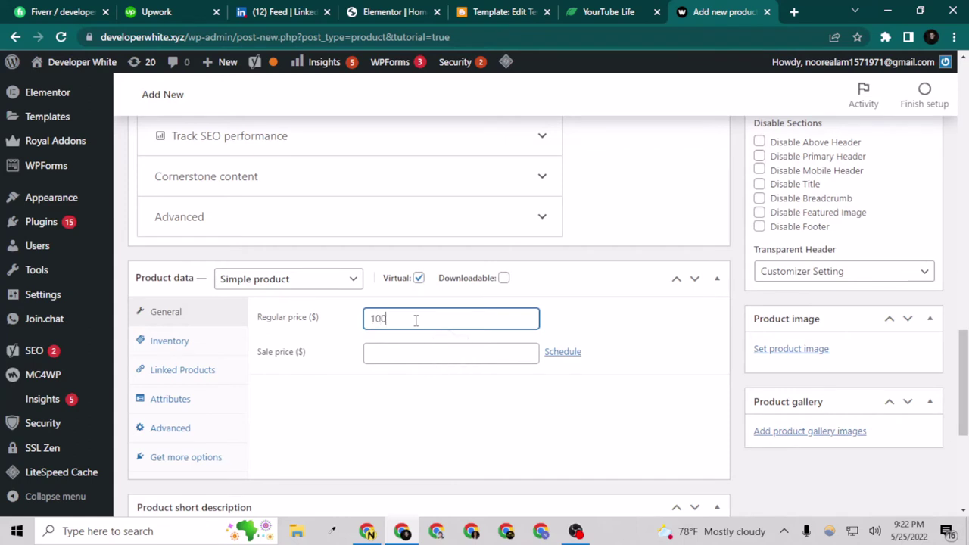
pyautogui.click(386, 354)
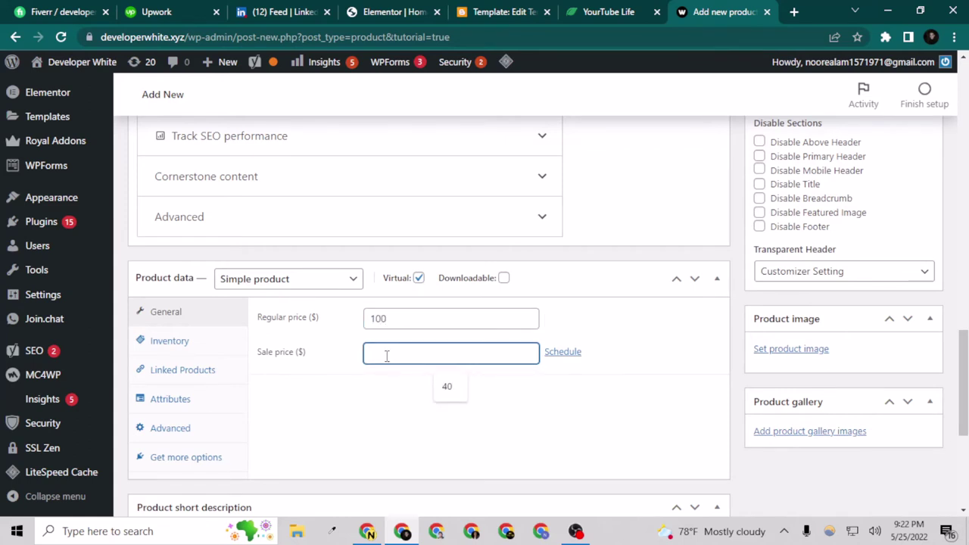
pyautogui.write('8')
pyautogui.click(222, 350)
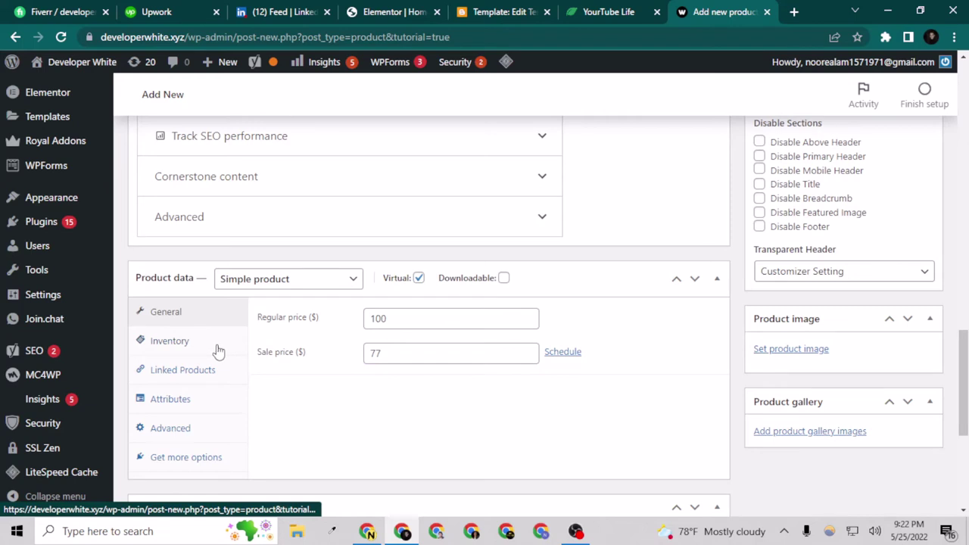
# - Set the SKU to 77777 in the product's inventory data
pyautogui.click(204, 342)
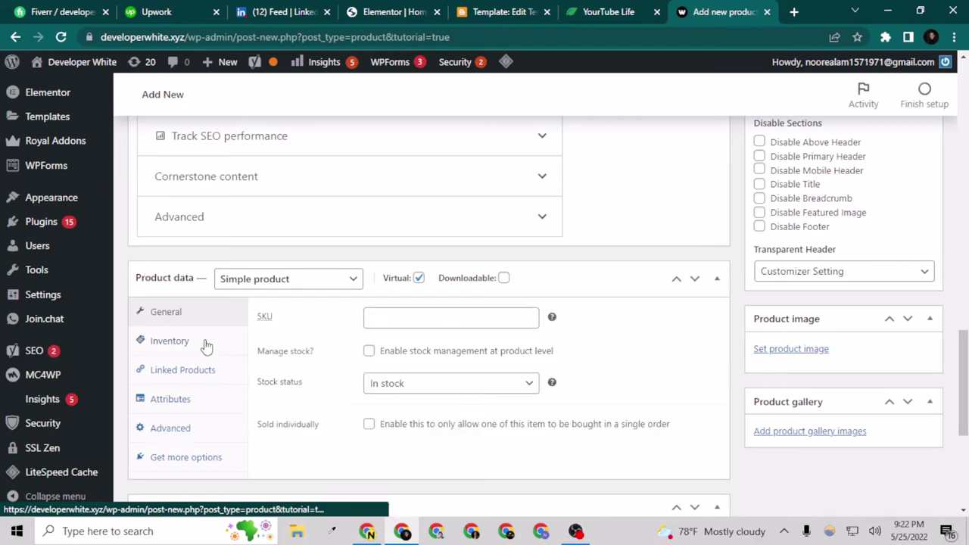
pyautogui.click(384, 321)
pyautogui.write('77777')
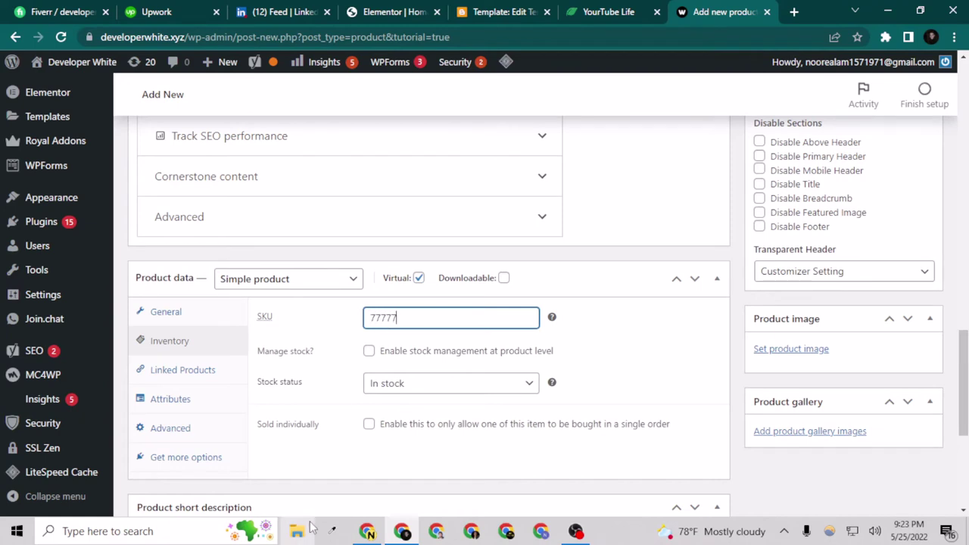
# - Enter the purchase note "Thank you for purchasing your YouTube channel. Check your email kindly to receive your channel info." in the advanced product data
pyautogui.click(188, 371)
pyautogui.scroll(-1, 225, 404)
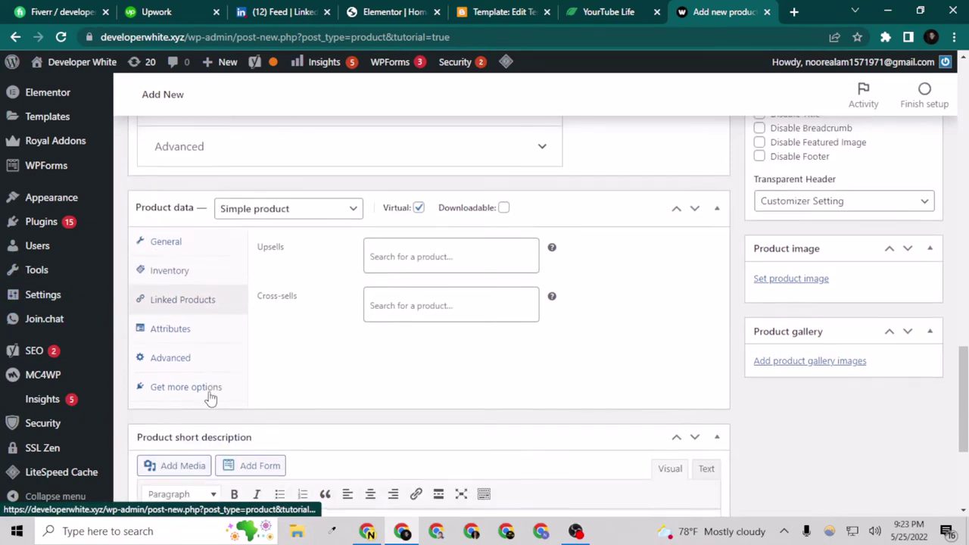
pyautogui.click(182, 337)
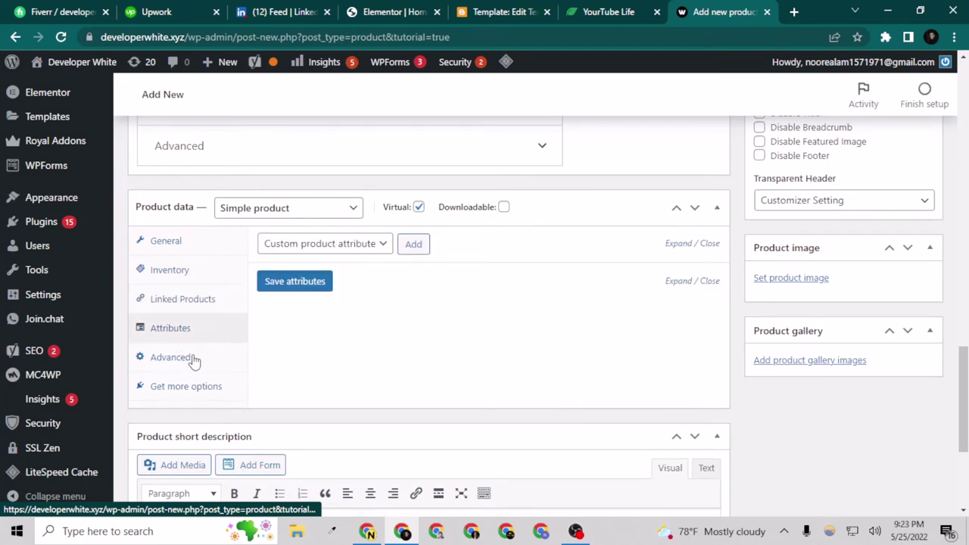
pyautogui.click(173, 358)
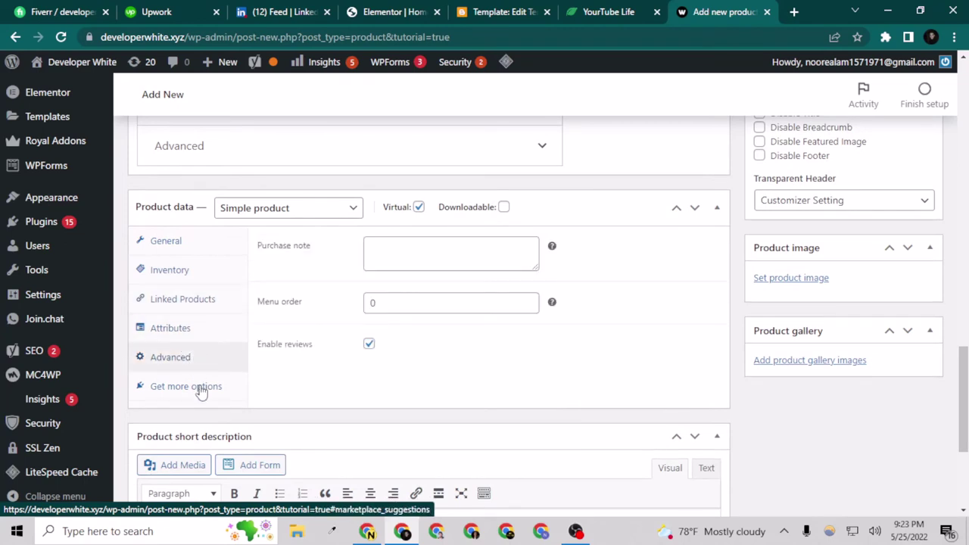
pyautogui.click(410, 258)
pyautogui.write('T')
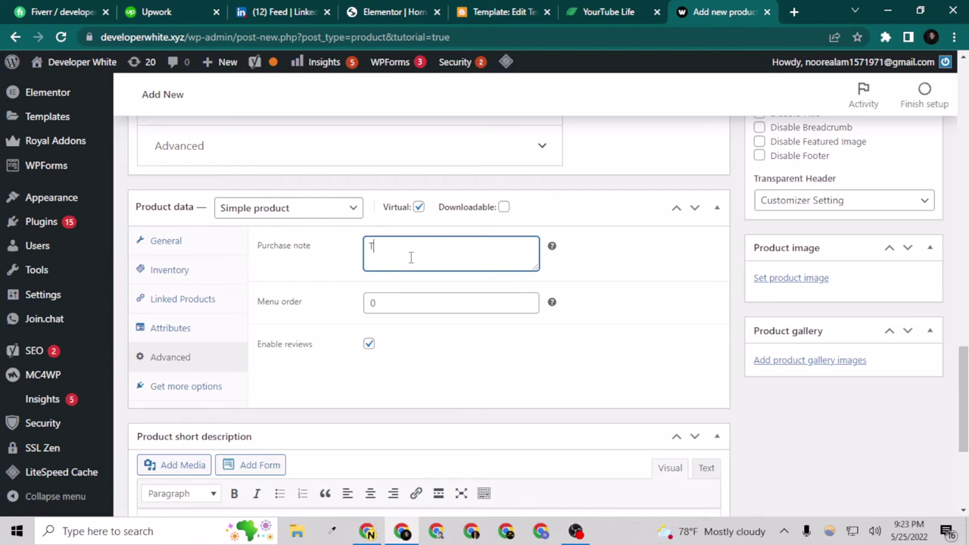
pyautogui.write('hank you for purchasing your Y')
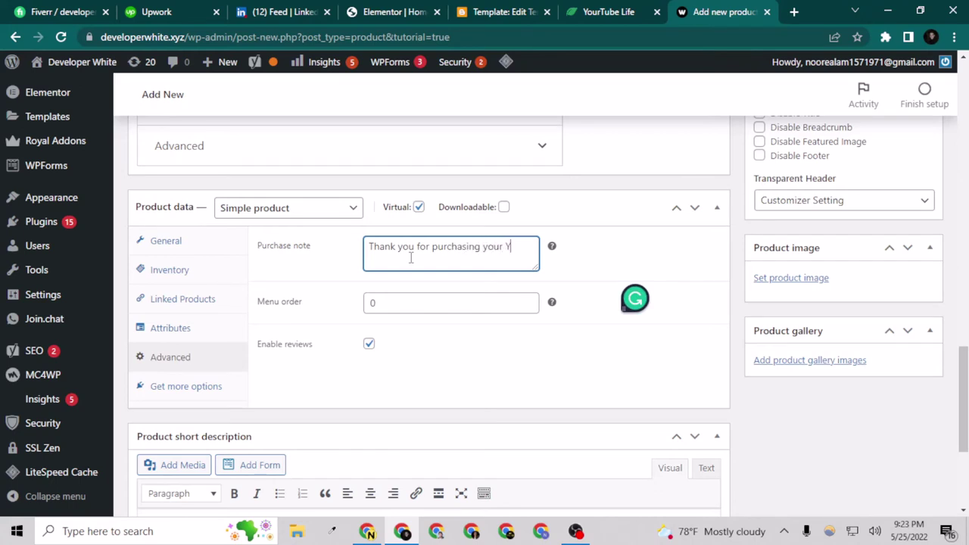
pyautogui.write('Tube chan')
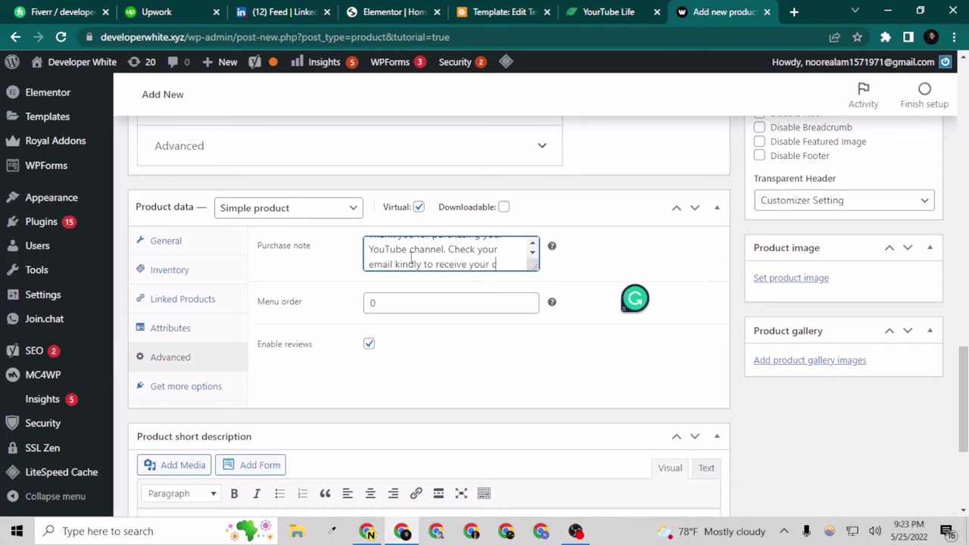
pyautogui.write('nel info.')
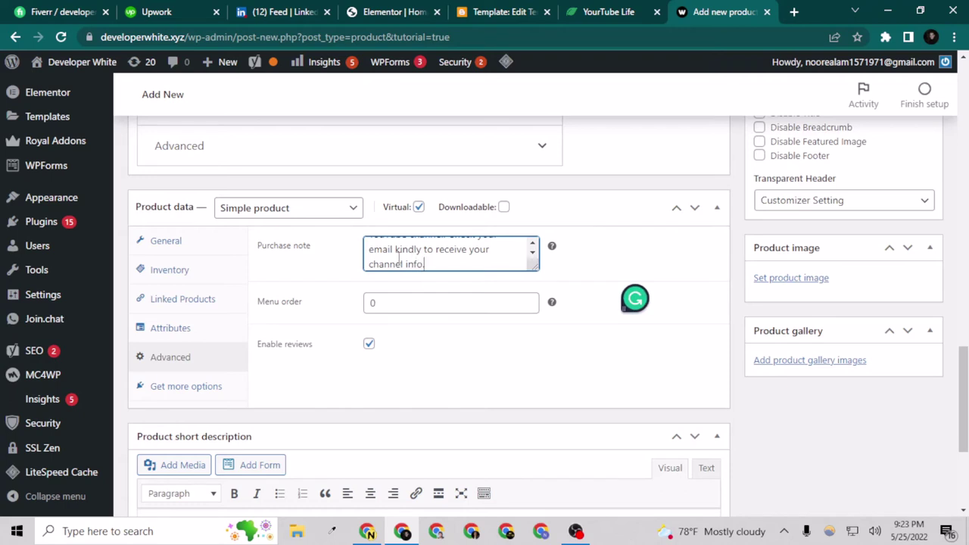
# - Set the product's menu order to 3
pyautogui.scroll(-1, 405, 281)
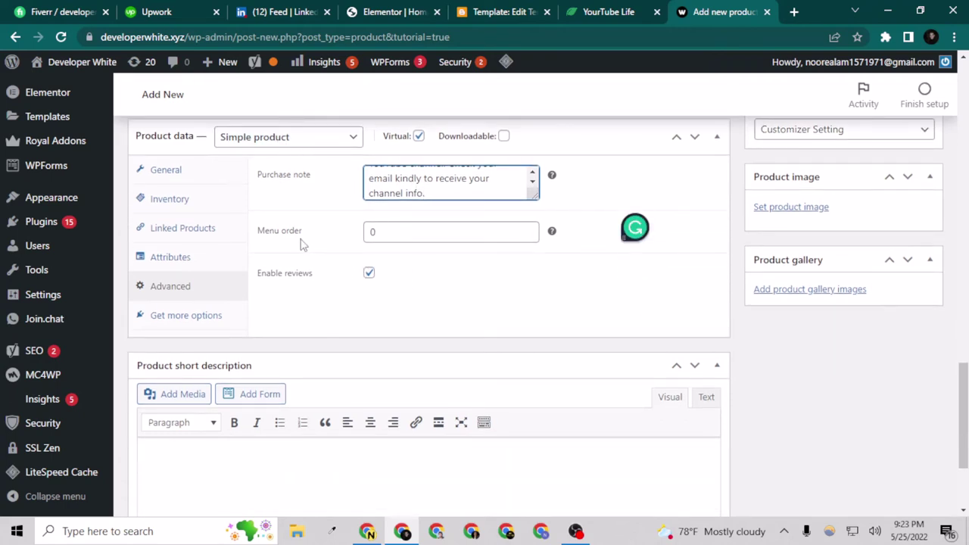
pyautogui.doubleClick(529, 227)
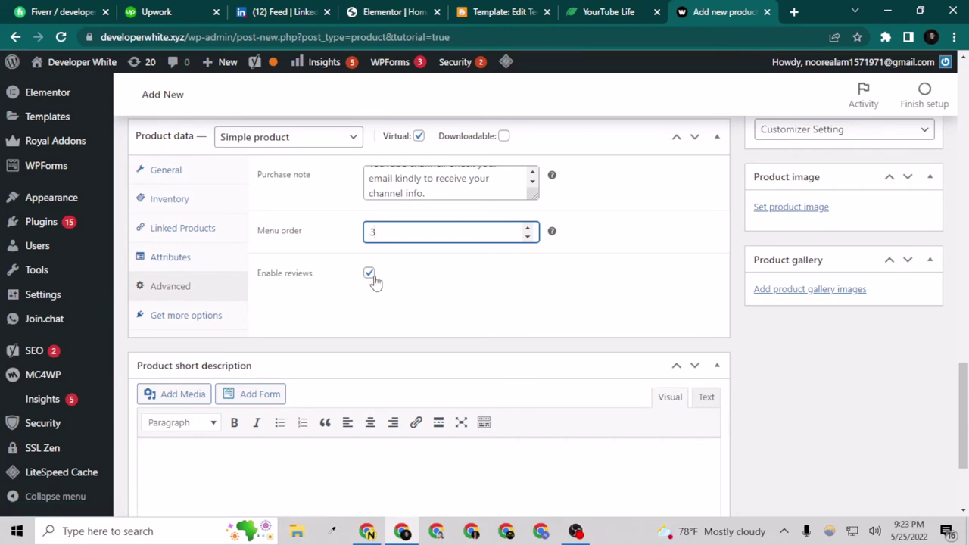
pyautogui.scroll(-1, 371, 280)
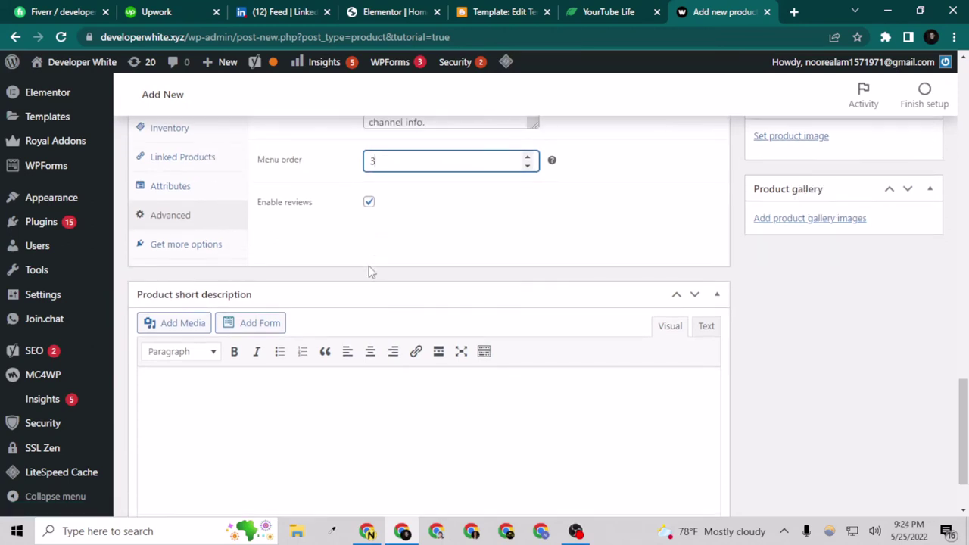
# - Look through the extensions suggested under the product data's additional options
pyautogui.click(203, 249)
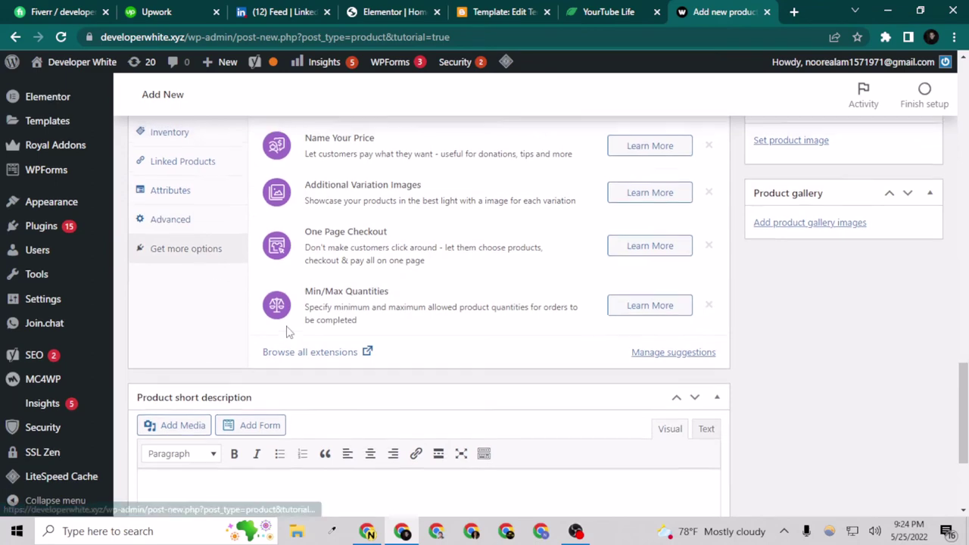
pyautogui.scroll(2, 301, 296)
pyautogui.scroll(-1, 313, 317)
pyautogui.scroll(-3, 313, 316)
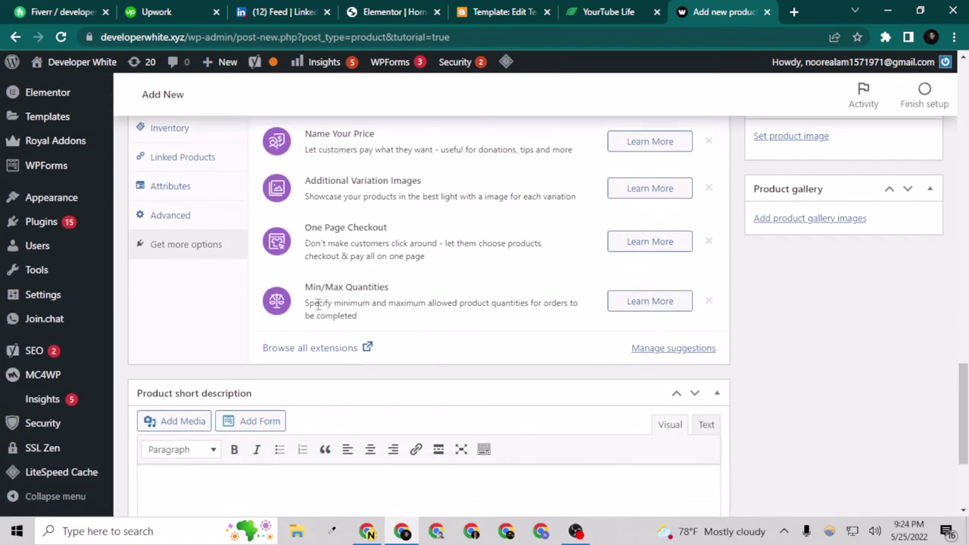
pyautogui.scroll(-4, 318, 306)
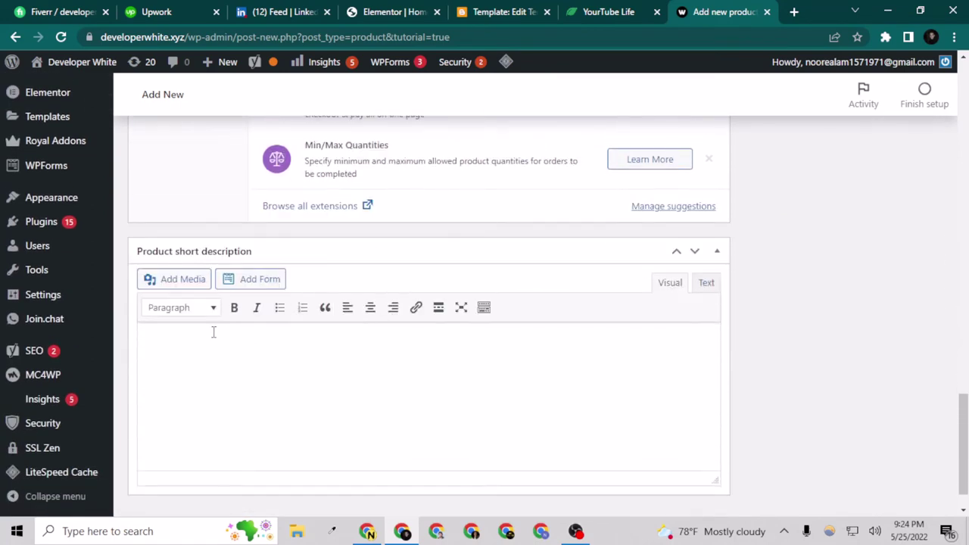
# - Switch to the YourTube Life page and copy the "ORGANICALLY PROMOTED" heading
pyautogui.press('super+v')
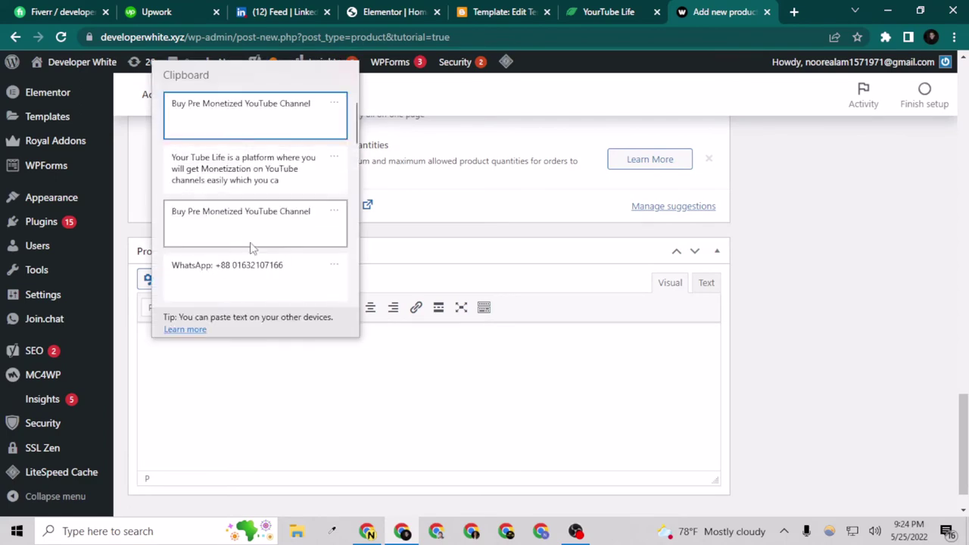
pyautogui.click(203, 364)
pyautogui.click(624, 6)
pyautogui.scroll(-10, 409, 305)
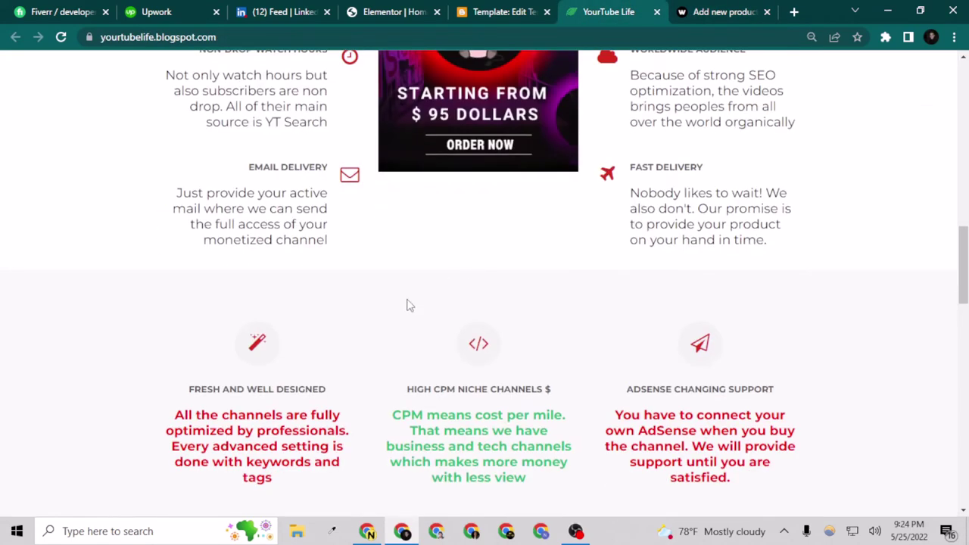
pyautogui.scroll(12, 393, 309)
pyautogui.scroll(-5, 381, 318)
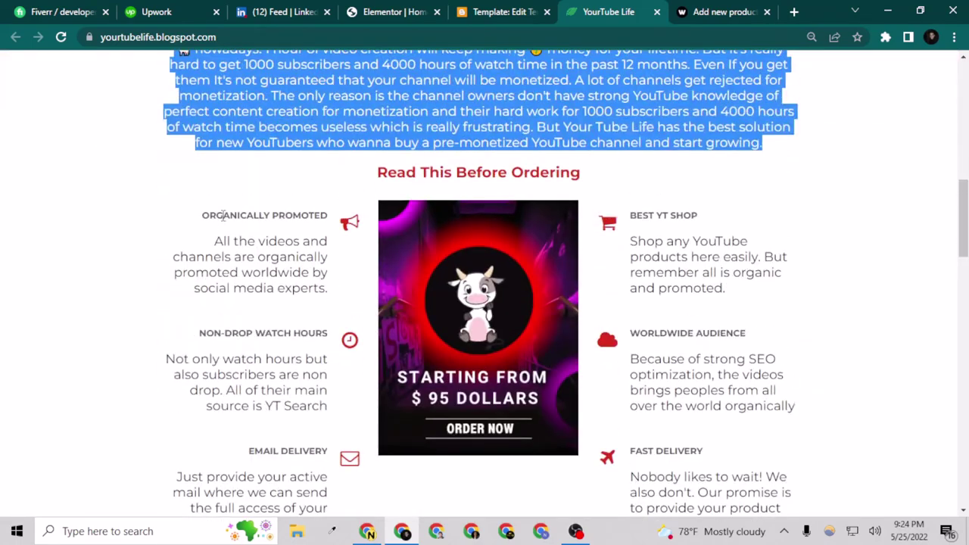
pyautogui.doubleClick(223, 215)
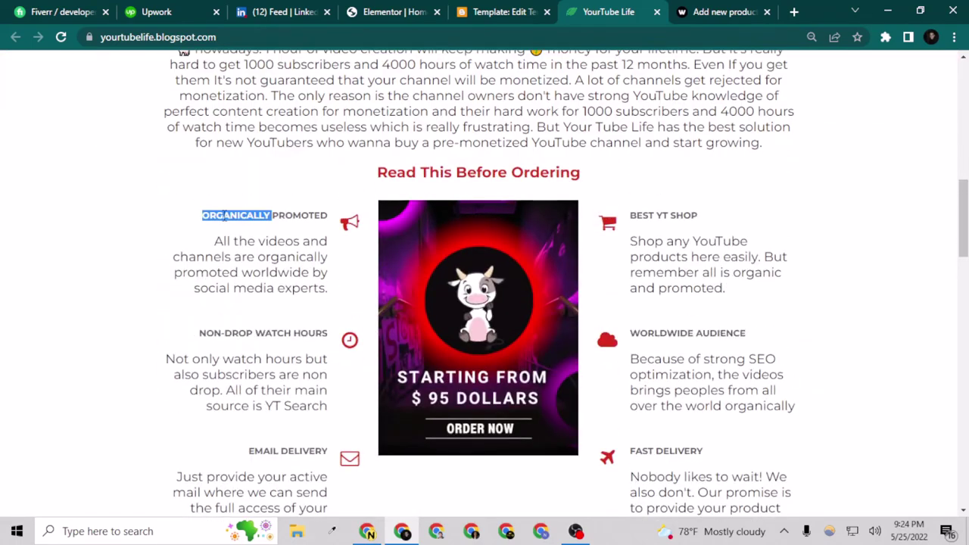
pyautogui.moveTo(205, 218); pyautogui.dragTo(315, 218)
pyautogui.click(338, 218)
pyautogui.tripleClick(328, 218)
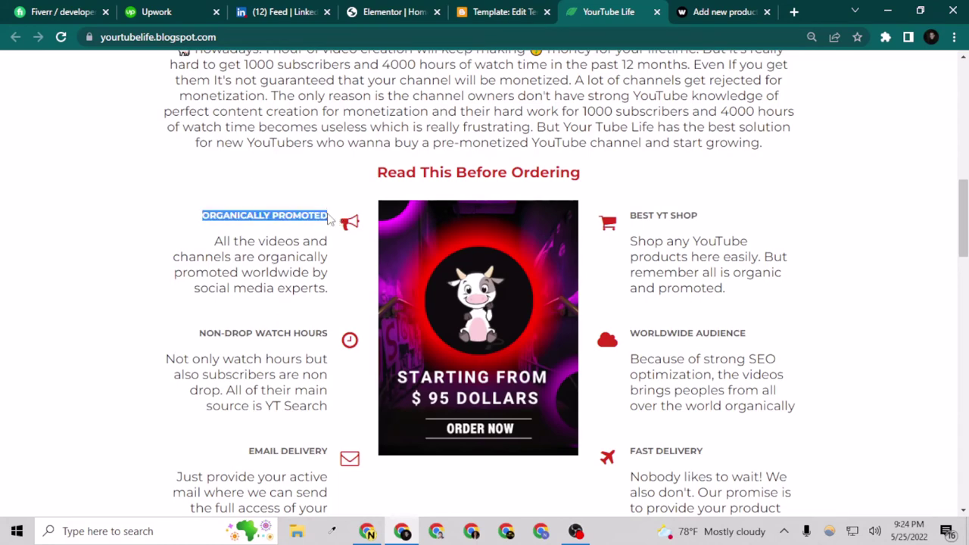
# - Copy the headings for non-drop watch hours, email delivery, best YT shop, worldwide audience and fast delivery
pyautogui.moveTo(202, 332); pyautogui.dragTo(330, 342)
pyautogui.click(330, 342)
pyautogui.tripleClick(318, 338)
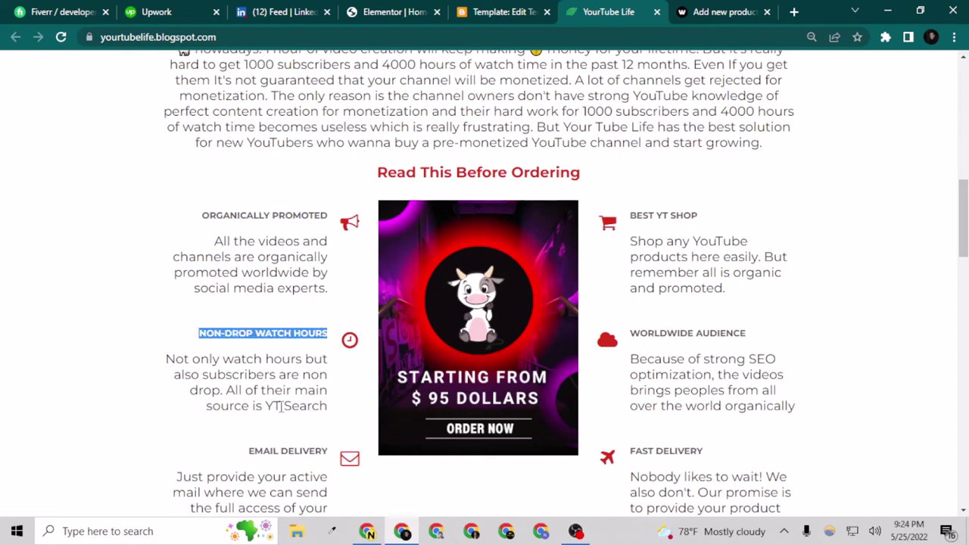
pyautogui.tripleClick(271, 453)
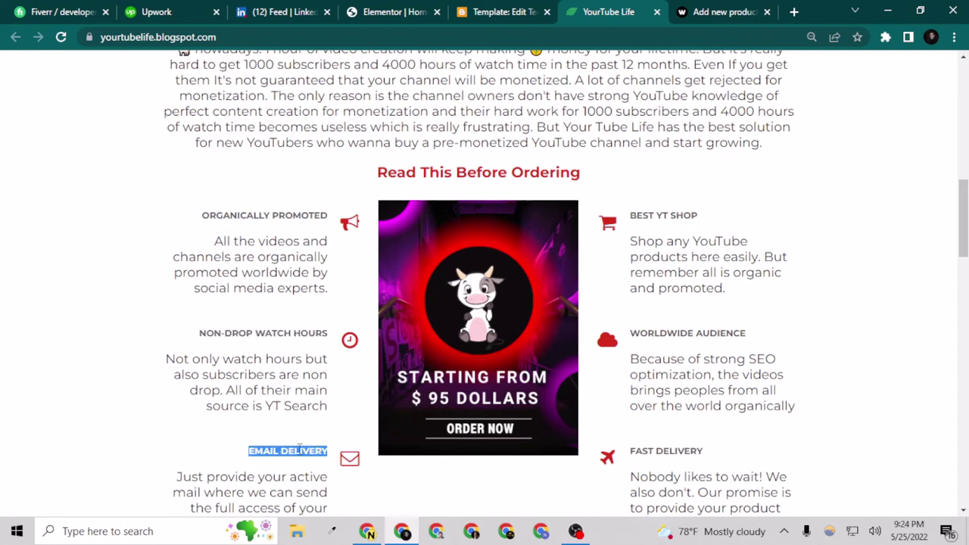
pyautogui.tripleClick(667, 218)
pyautogui.tripleClick(668, 333)
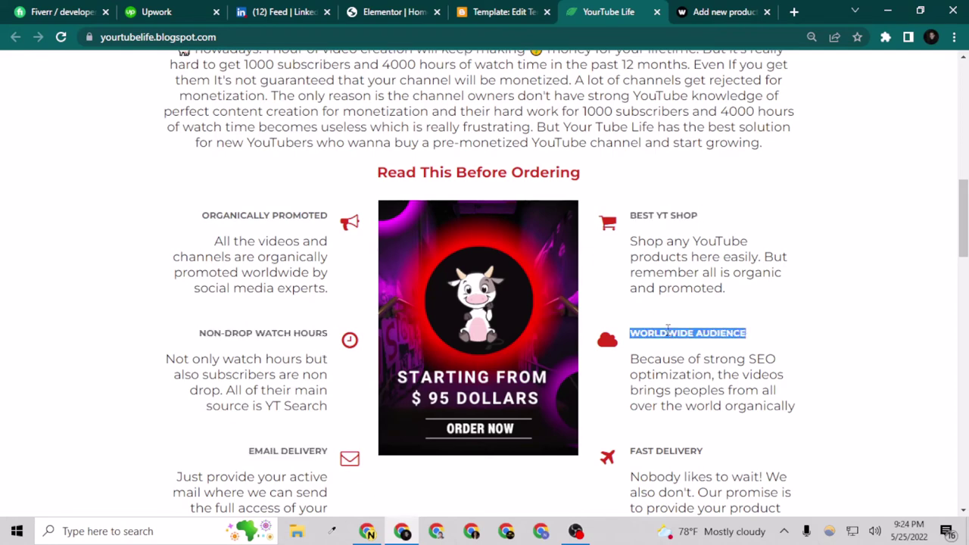
pyautogui.tripleClick(681, 450)
# - Copy the paragraph under "Organically Promoted" and paste it into the WooCommerce product's short description
pyautogui.scroll(3, 346, 296)
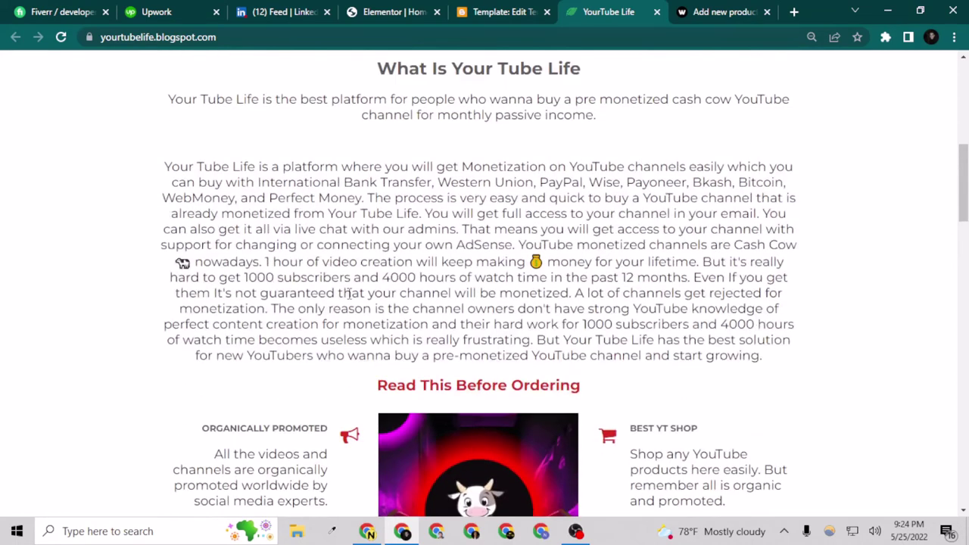
pyautogui.scroll(-2, 346, 292)
pyautogui.moveTo(216, 313); pyautogui.dragTo(354, 375)
pyautogui.press('super+c')
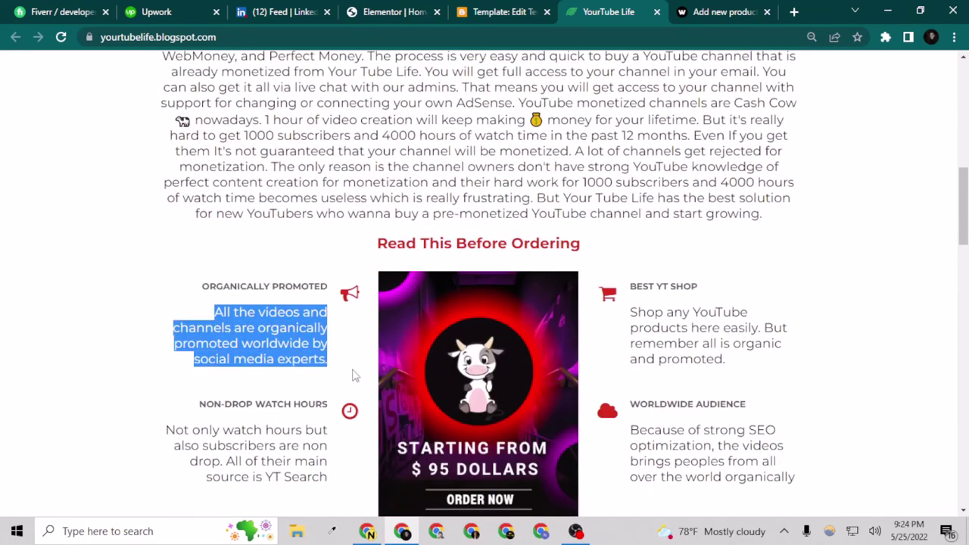
pyautogui.click(676, 9)
pyautogui.press('super+v')
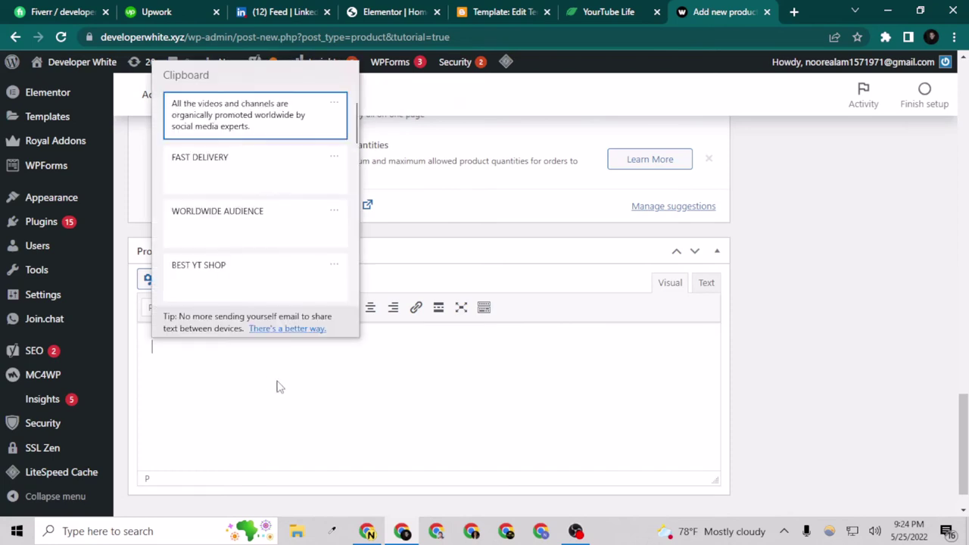
pyautogui.click(261, 112)
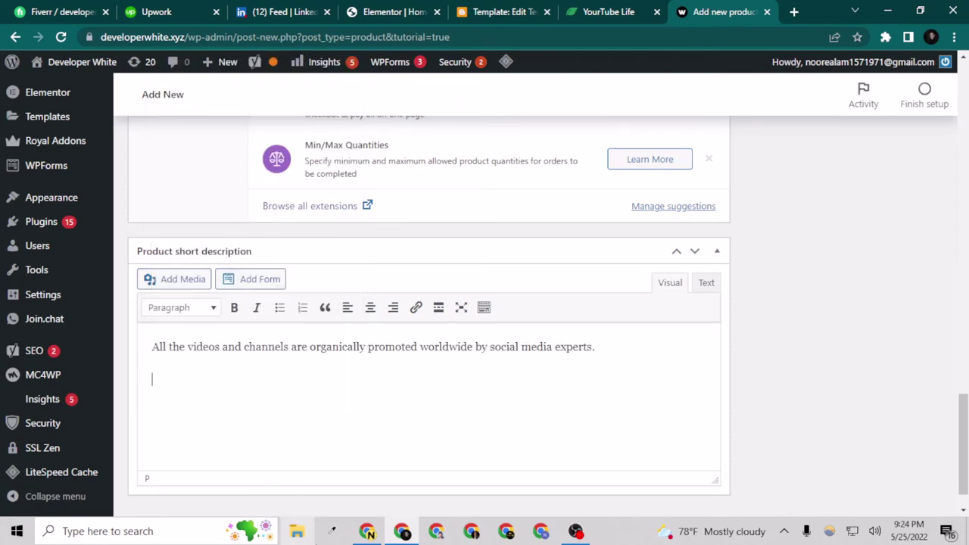
# - Start a bulleted list below the short description's sentence with the copied heading "FAST DELIVERY"
pyautogui.click(280, 308)
pyautogui.press('super+v')
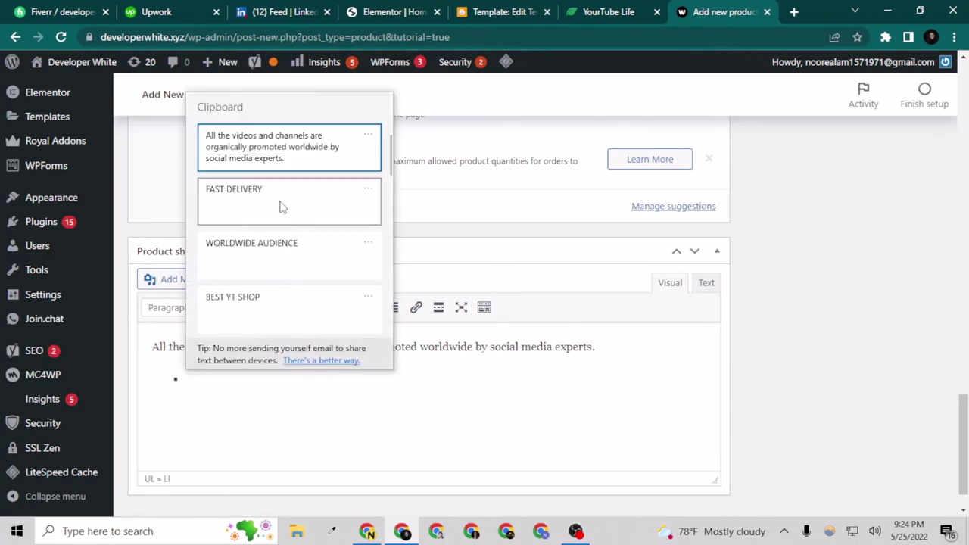
pyautogui.scroll(-1, 244, 171)
pyautogui.scroll(1, 283, 240)
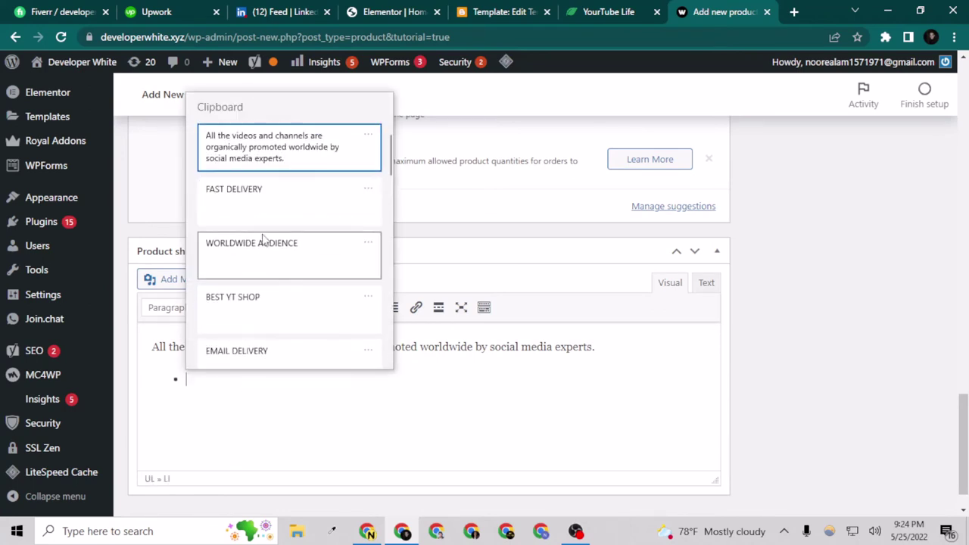
pyautogui.click(268, 212)
# - Try to add the copied heading "WORLDWIDE AUDIENCE" beneath the "FAST DELIVERY" bullet
pyautogui.press('super+v')
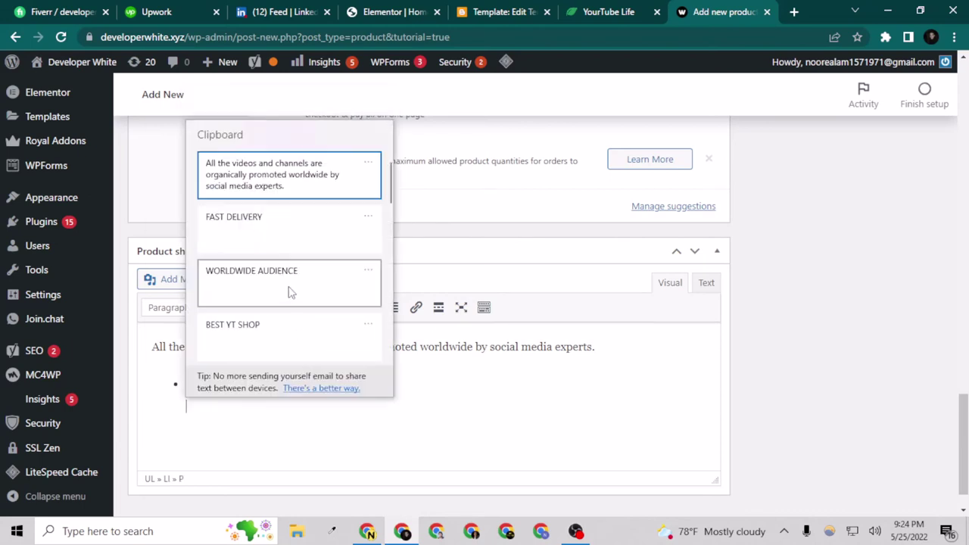
pyautogui.click(245, 281)
pyautogui.press('super+v')
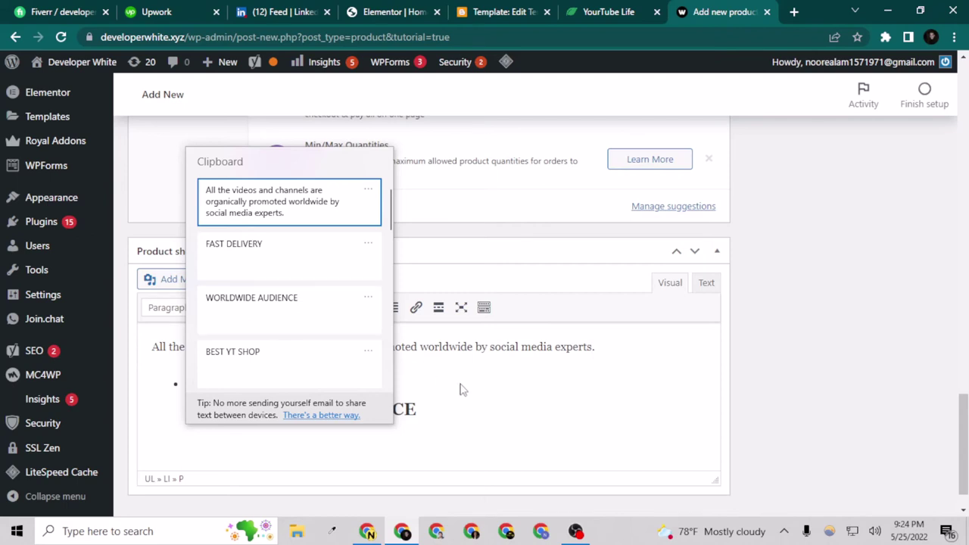
pyautogui.press('Escape')
pyautogui.hotkey('ctrl', 'z')
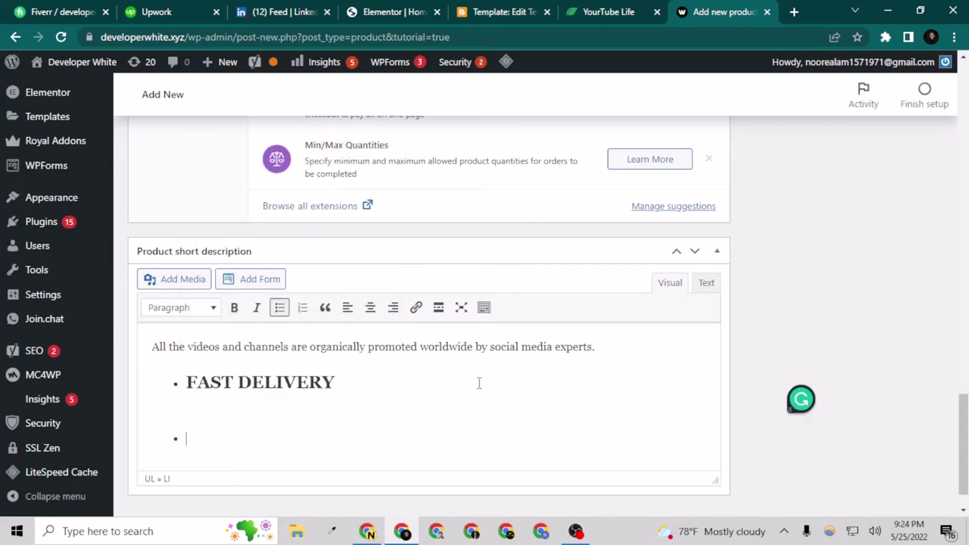
pyautogui.hotkey('ctrl', 'z')
# - Add "WORLDWIDE AUDIENCE" as the second bullet directly below "FAST DELIVERY" and remove the blank lines after it
pyautogui.press('BackSpace')
pyautogui.press('Return')
pyautogui.press('super+v')
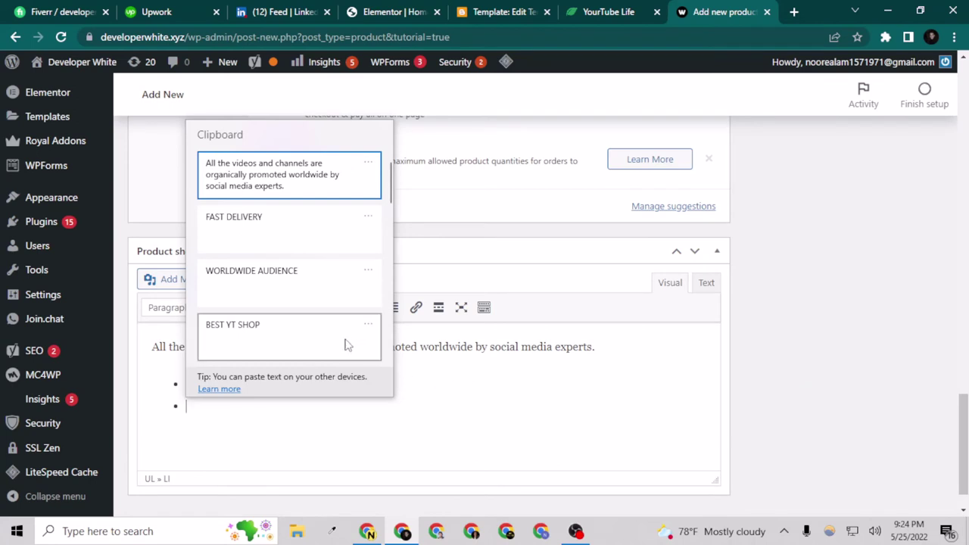
pyautogui.click(305, 290)
pyautogui.press('Return')
pyautogui.press('super')
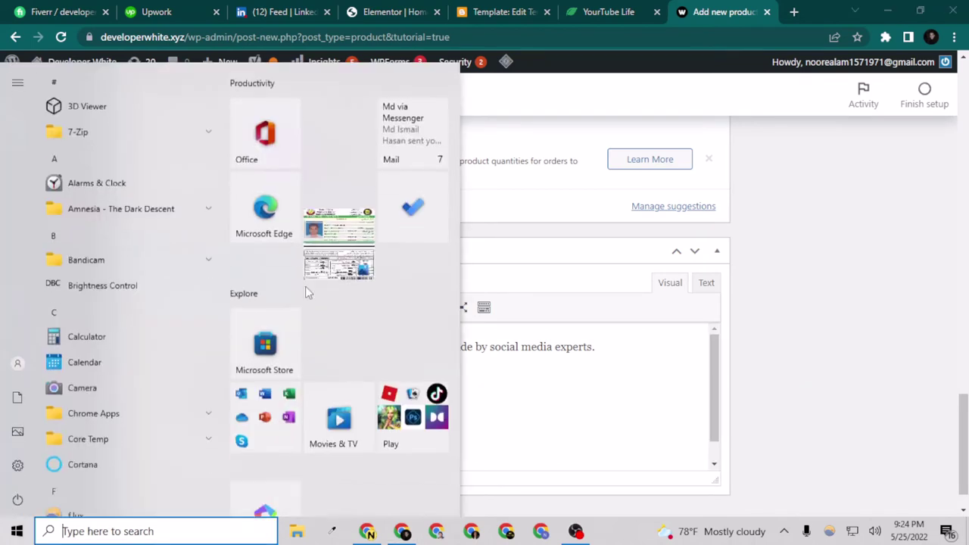
pyautogui.click(497, 392)
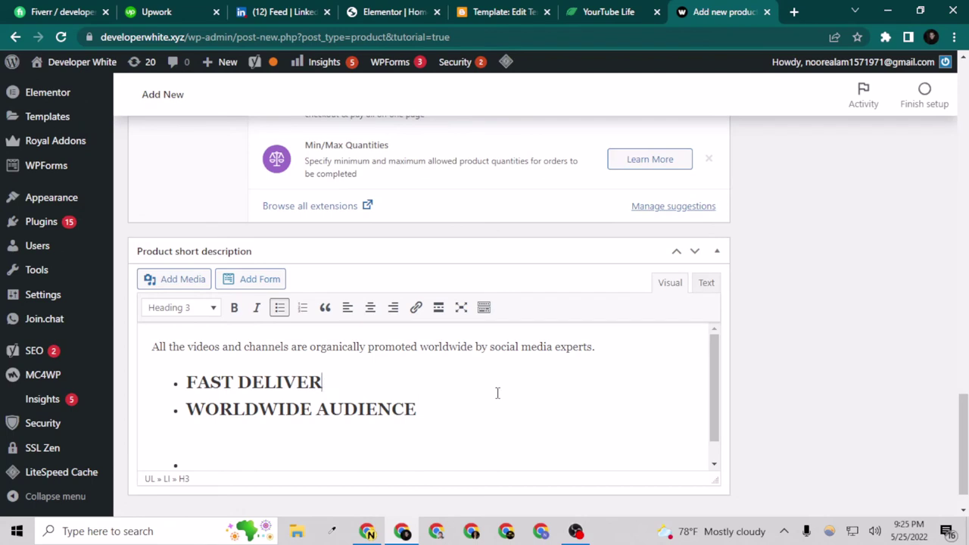
pyautogui.press('BackSpace')
pyautogui.write('Y')
pyautogui.click(269, 463)
pyautogui.press('BackSpace')
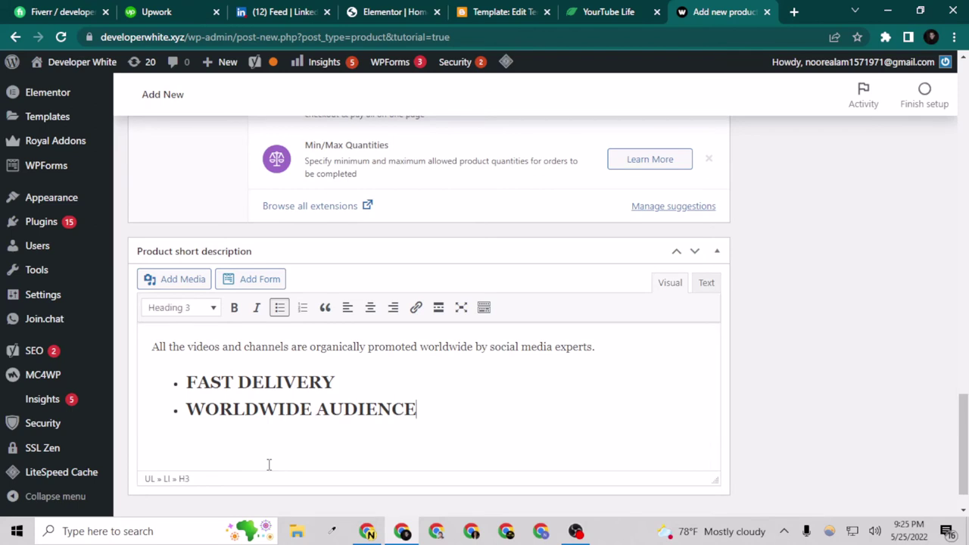
# - Add the copied heading "BEST YT SHOP" as the third bullet in the product short description
pyautogui.press('Return')
pyautogui.press('super+v')
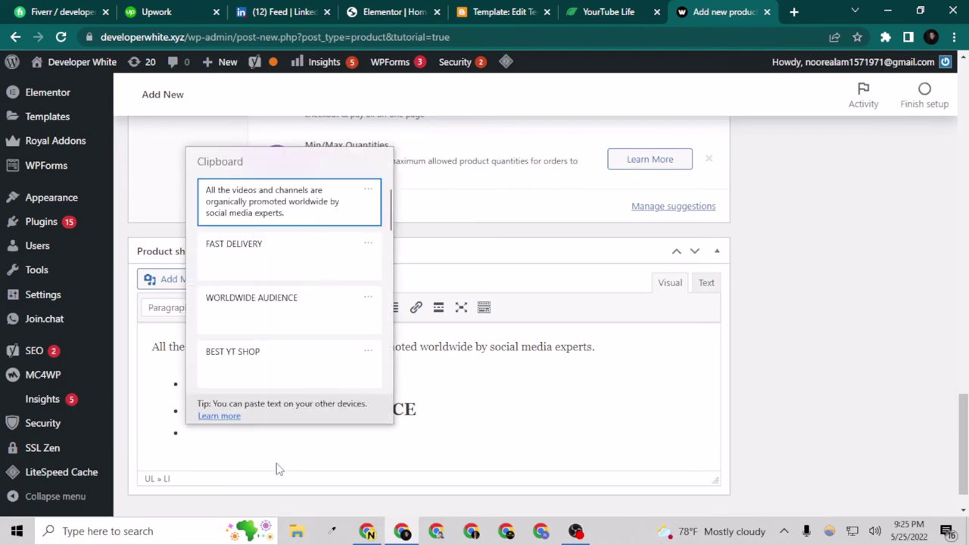
pyautogui.click(237, 350)
pyautogui.scroll(-2, 303, 371)
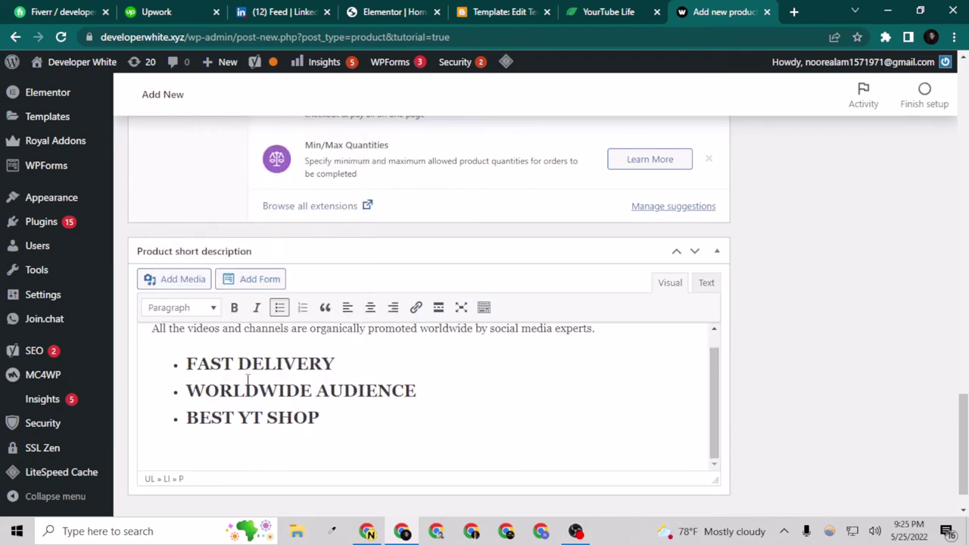
# - Add the product tag "YouTube"
pyautogui.scroll(10, 469, 345)
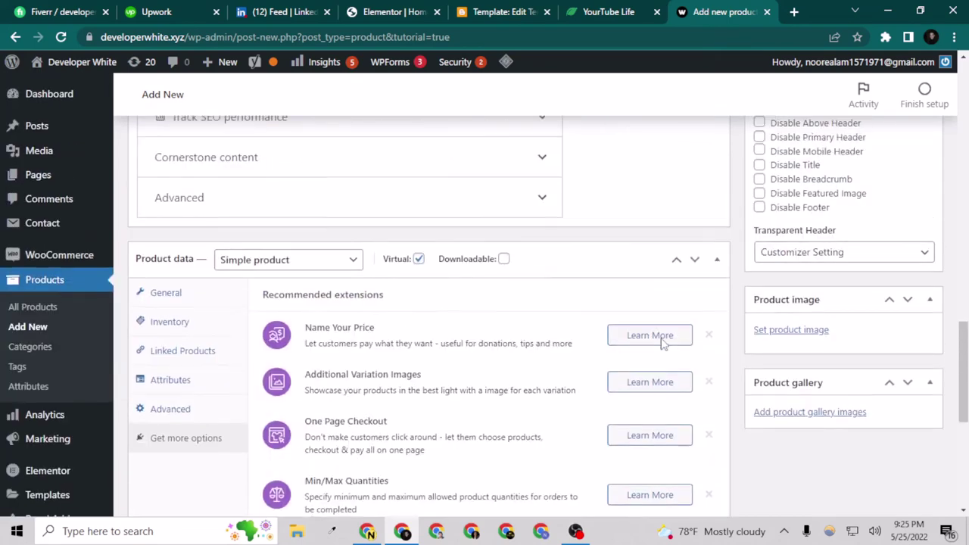
pyautogui.scroll(10, 774, 417)
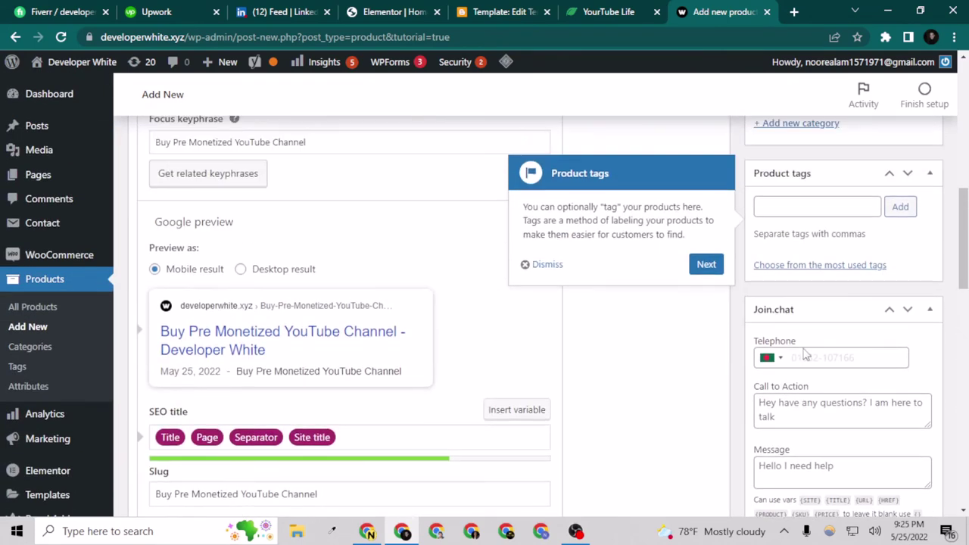
pyautogui.scroll(2, 807, 355)
pyautogui.click(804, 348)
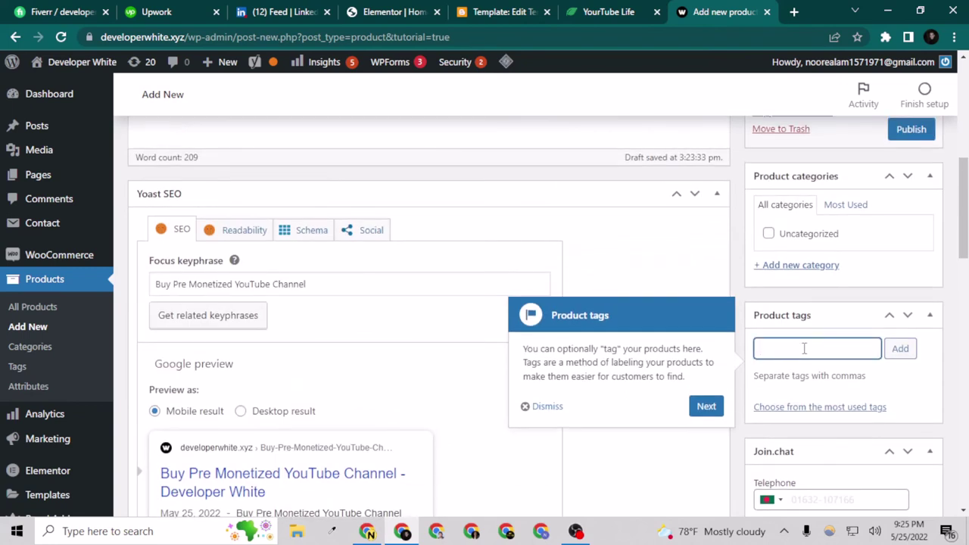
pyautogui.write('YouTube')
pyautogui.click(900, 351)
# - Enter "YouTube" as the name for a new product category and go through the remaining product tour tips until they close
pyautogui.scroll(1, 795, 362)
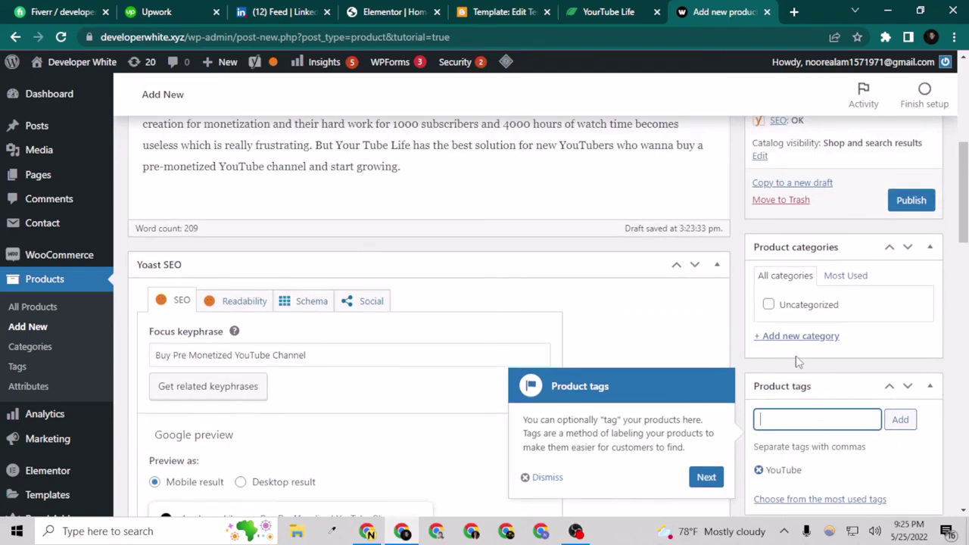
pyautogui.click(779, 336)
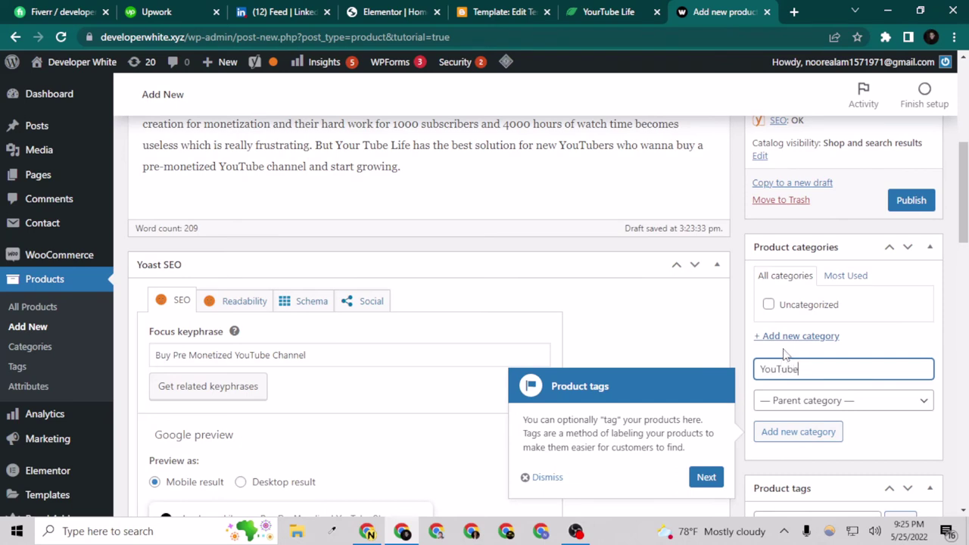
pyautogui.click(706, 477)
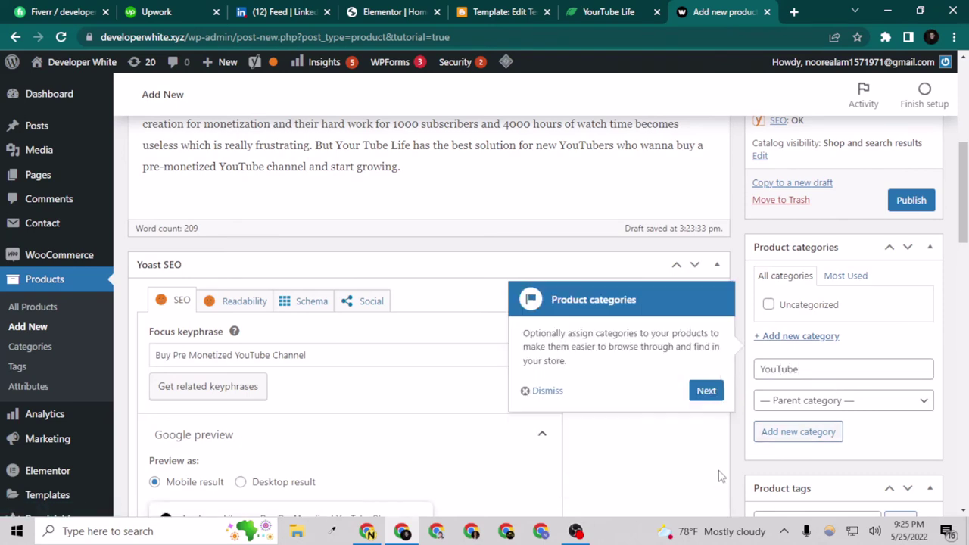
pyautogui.click(706, 391)
pyautogui.click(705, 130)
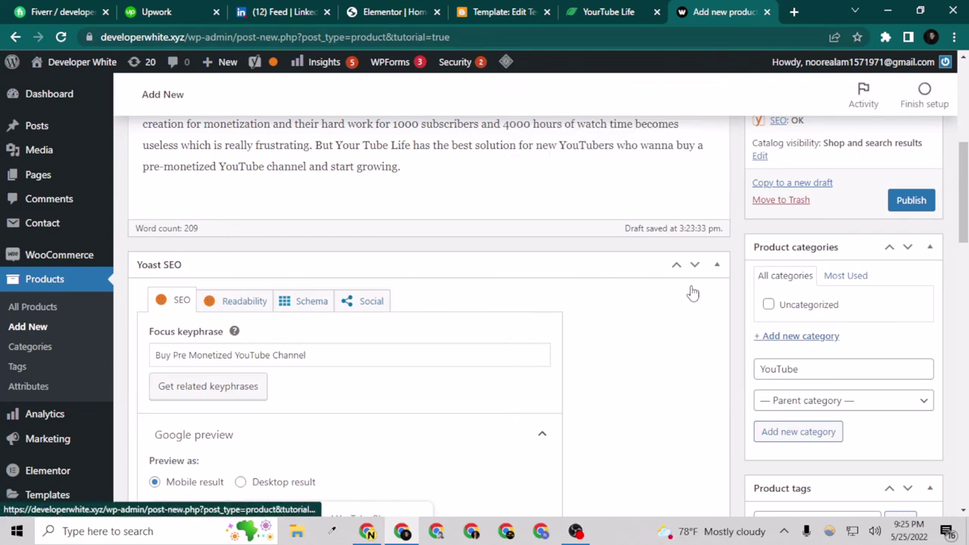
# - Upload the black-and-white Unsplash JPG of a cow in a street from Downloads and set it as the product image
pyautogui.scroll(-1, 731, 387)
pyautogui.scroll(-11, 731, 387)
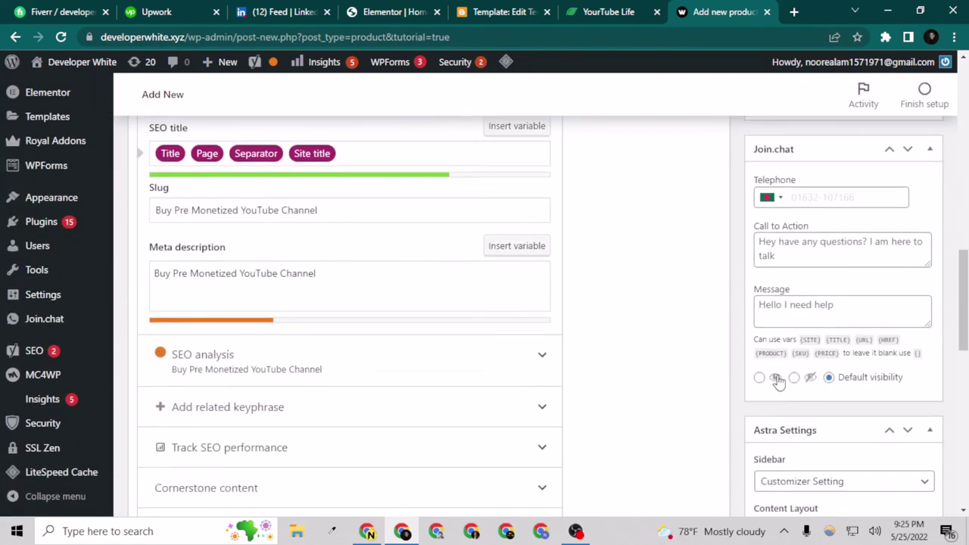
pyautogui.scroll(-4, 780, 382)
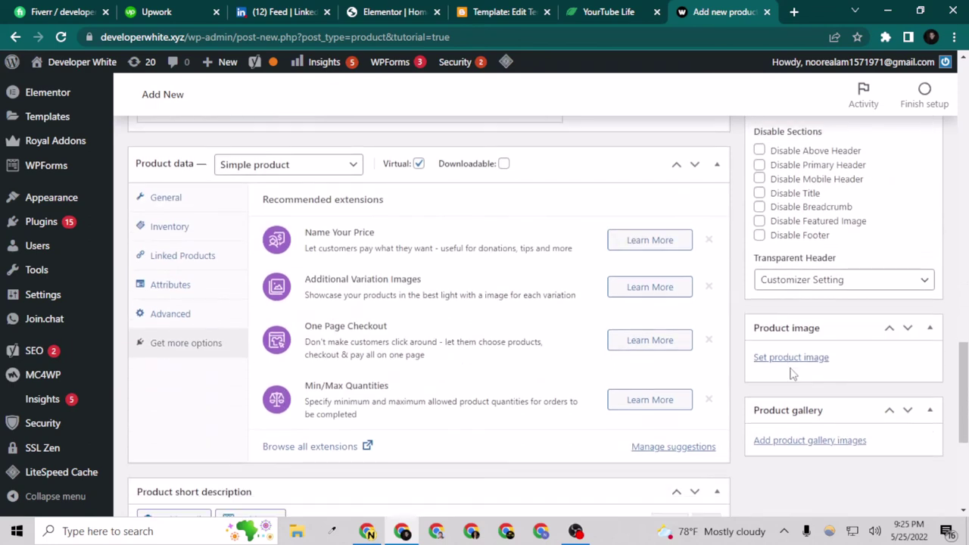
pyautogui.click(791, 362)
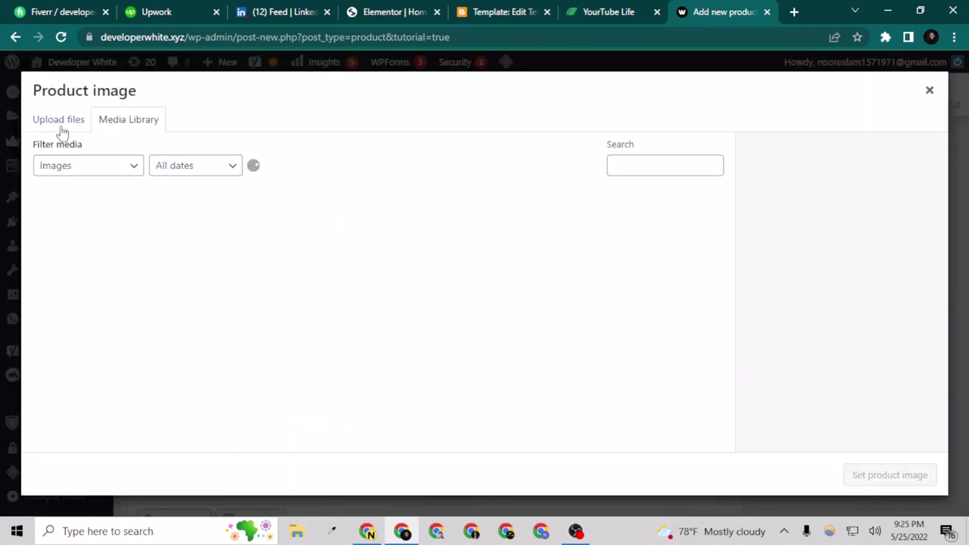
pyautogui.click(59, 121)
pyautogui.click(487, 310)
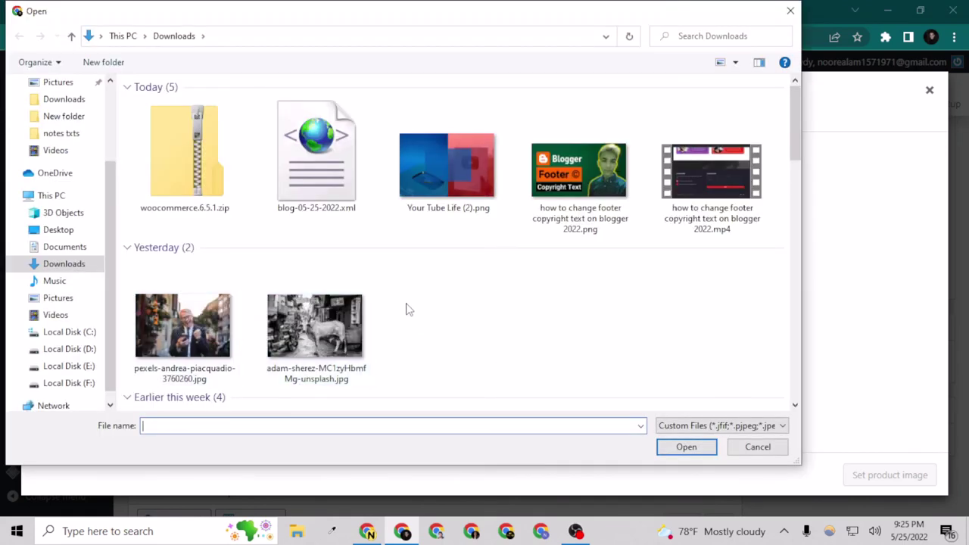
pyautogui.click(334, 342)
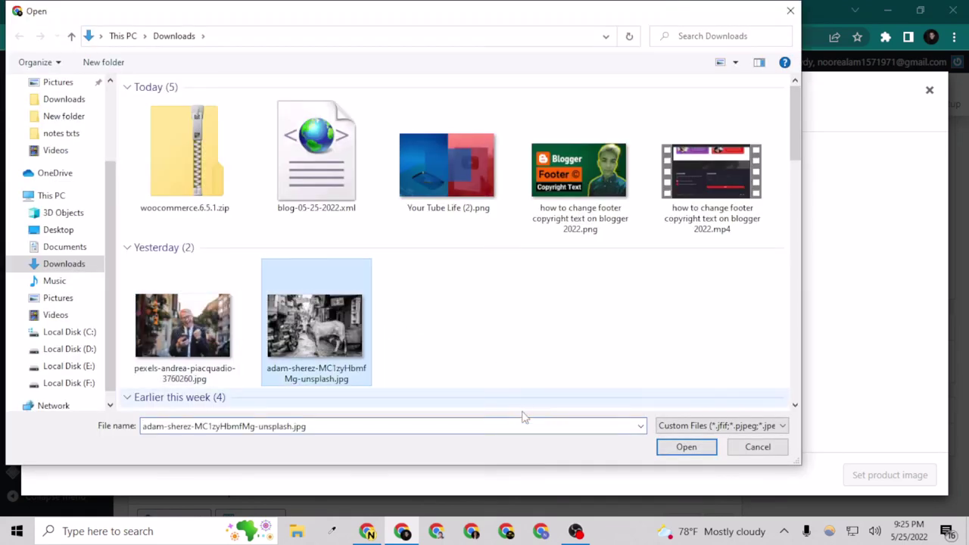
pyautogui.click(684, 448)
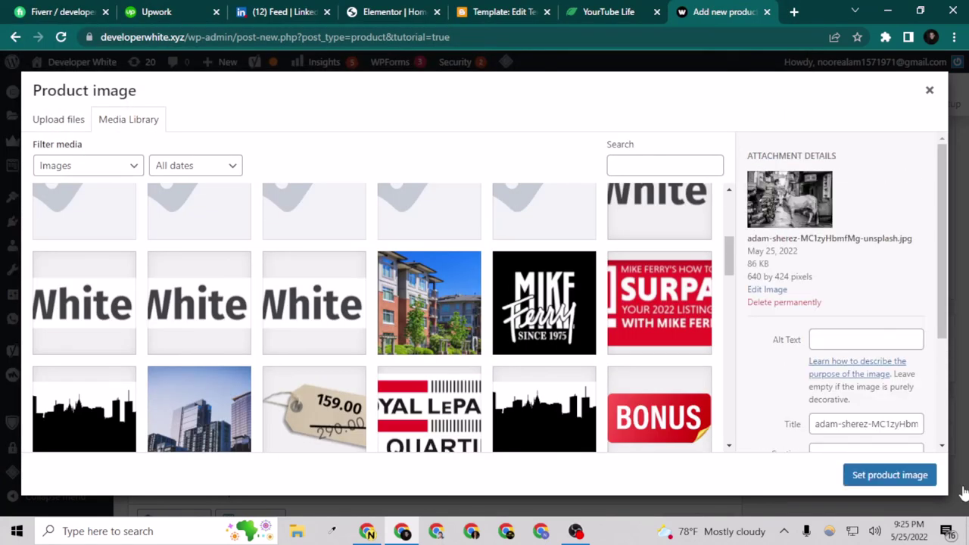
pyautogui.click(897, 477)
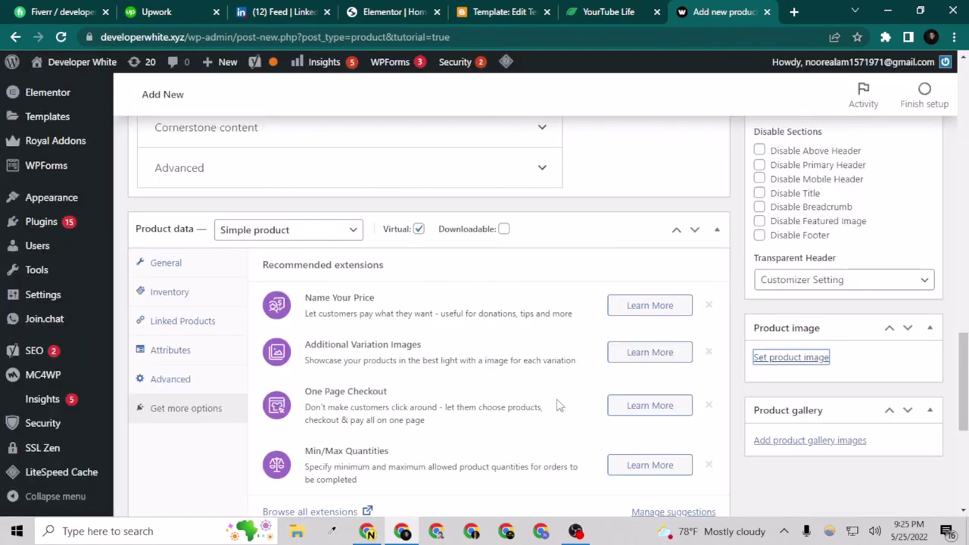
pyautogui.scroll(-2, 851, 448)
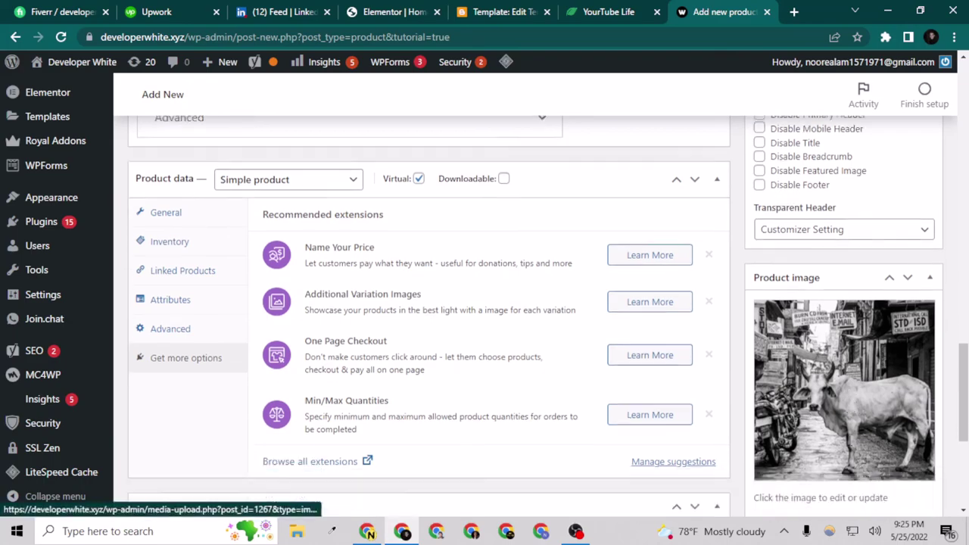
# - Save the Buy Pre Monetized YouTube Channel product as a draft
pyautogui.scroll(-12, 851, 447)
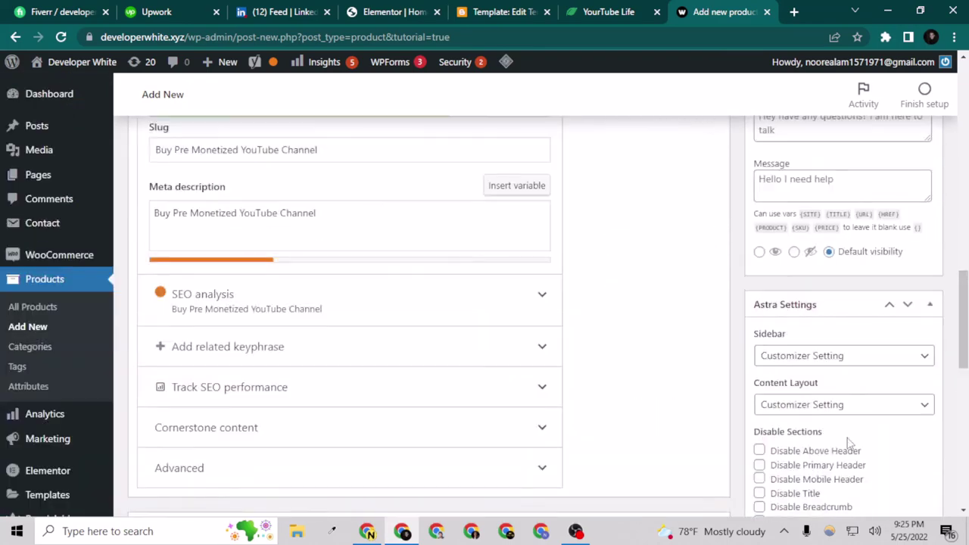
pyautogui.scroll(4, 848, 439)
pyautogui.scroll(10, 847, 418)
pyautogui.scroll(-5, 828, 368)
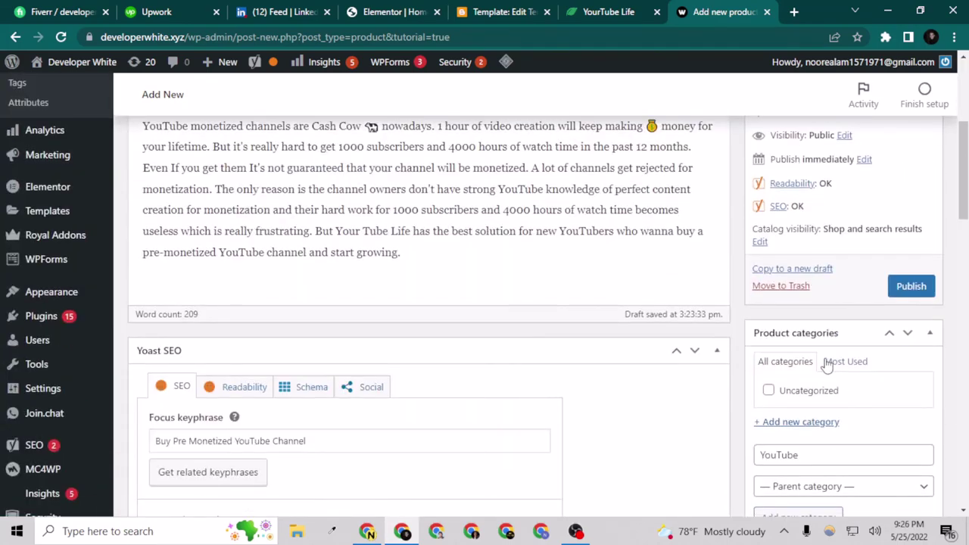
pyautogui.scroll(2, 803, 325)
pyautogui.scroll(1, 800, 320)
pyautogui.click(779, 227)
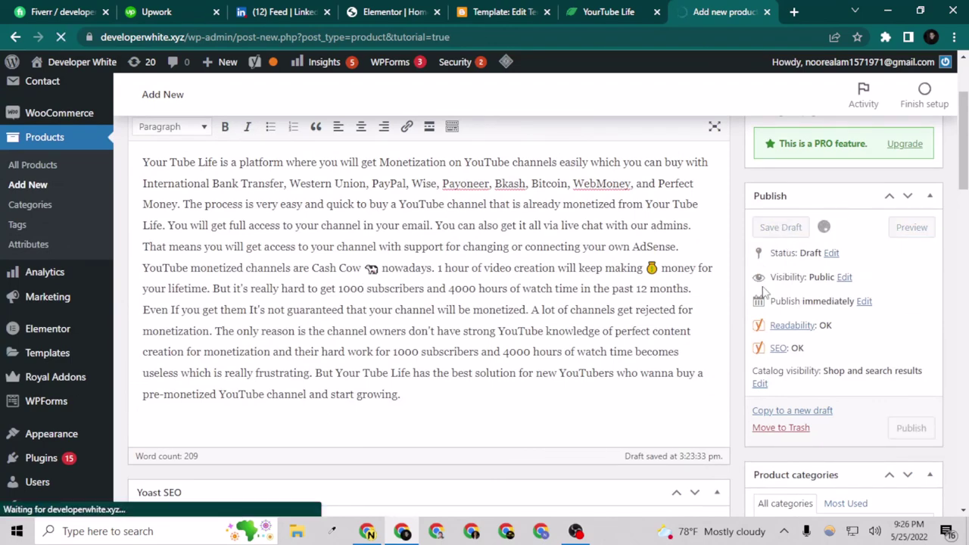
# - Open the saved product's permalink in a new browser tab and bring up its preview page
pyautogui.scroll(2, 757, 318)
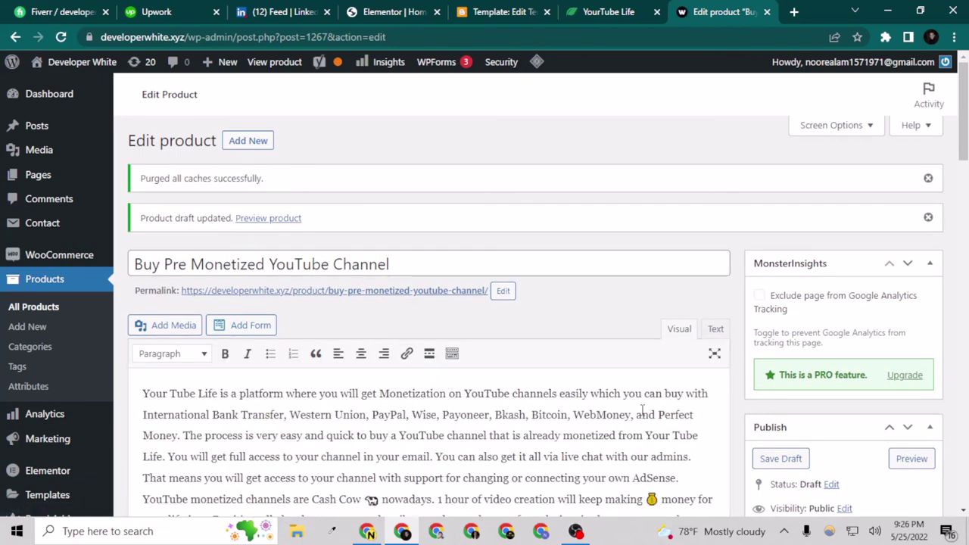
pyautogui.middleClick(429, 297)
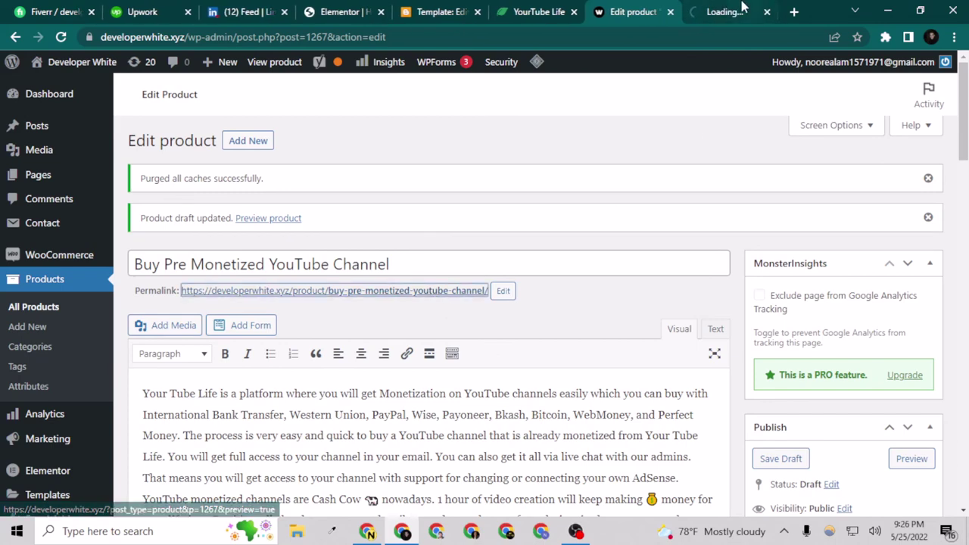
pyautogui.click(740, 9)
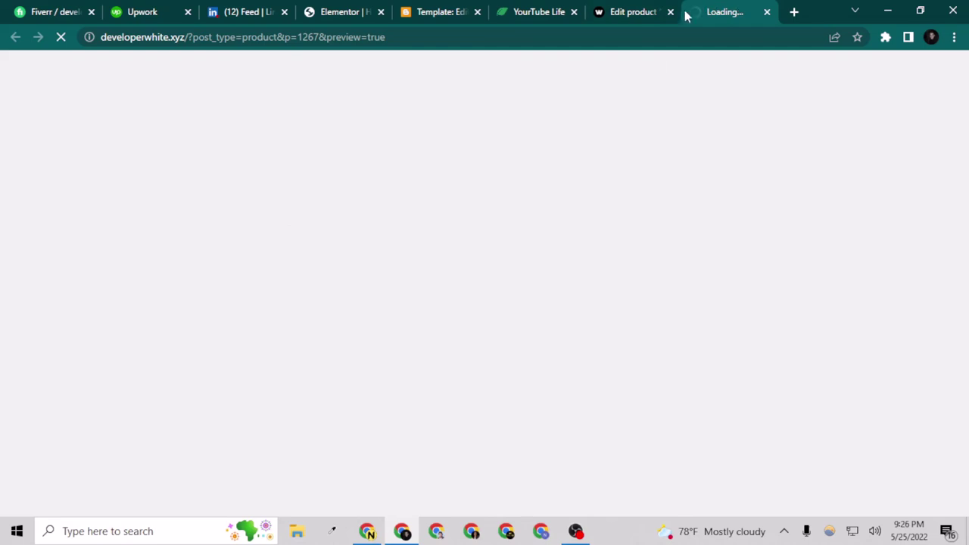
pyautogui.click(657, 11)
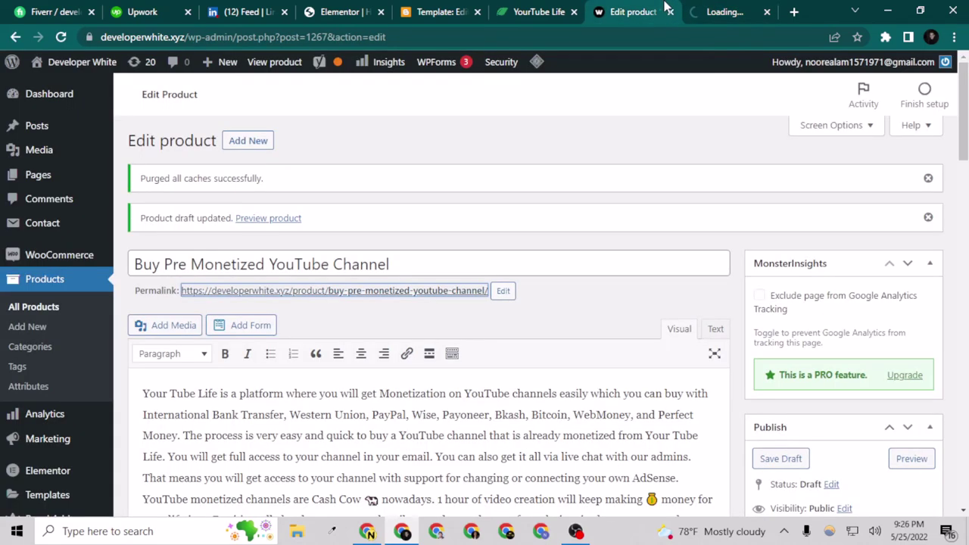
pyautogui.click(719, 7)
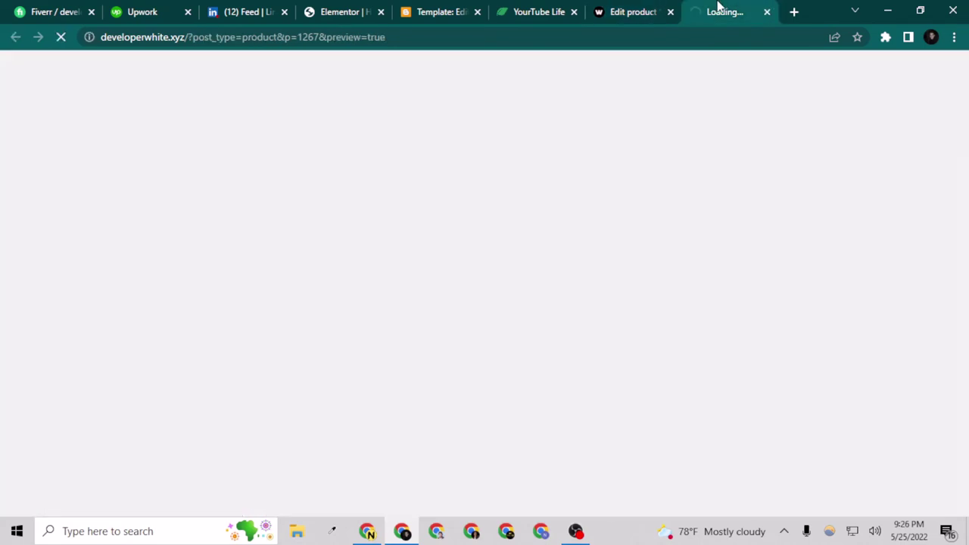
pyautogui.click(657, 7)
pyautogui.click(713, 8)
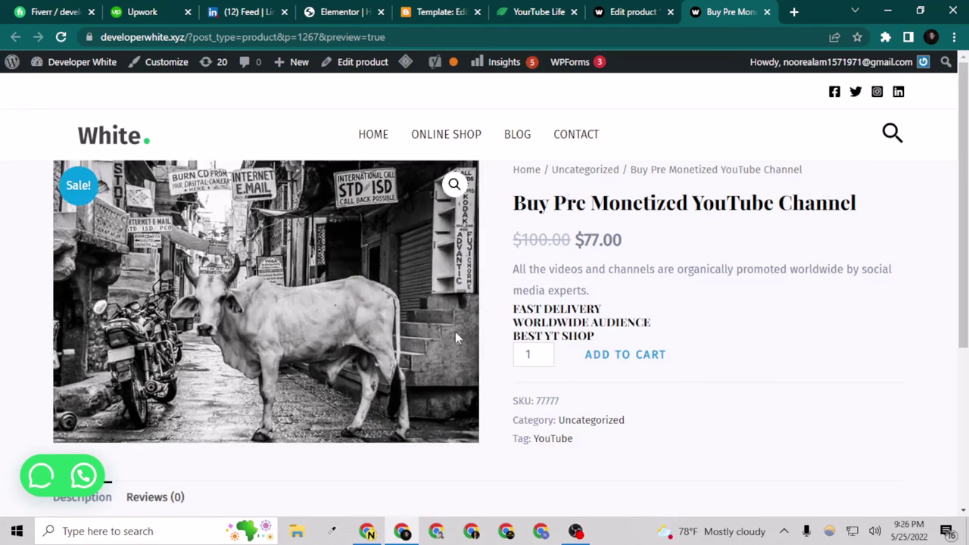
# - Test the quantity selector on the product preview by raising it to 5 and returning it to 1
pyautogui.click(544, 352)
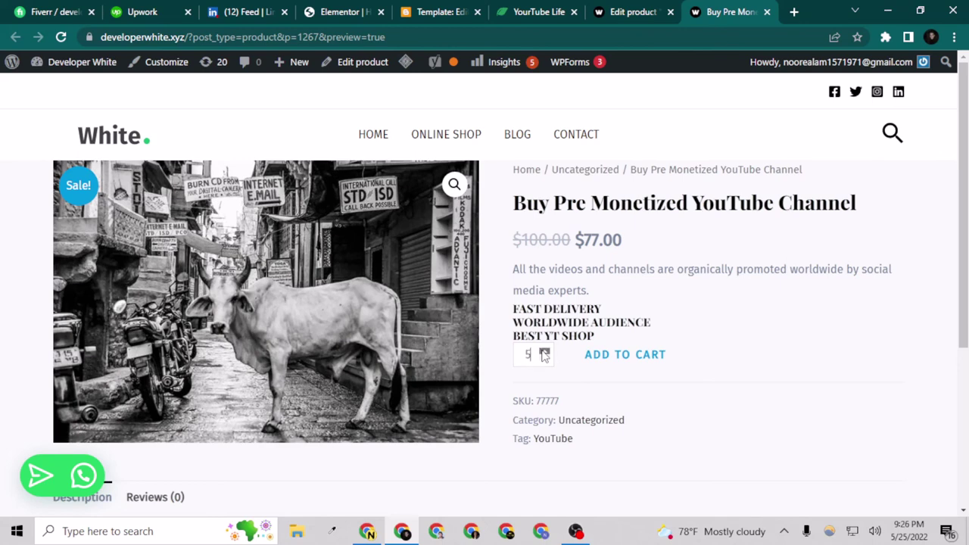
pyautogui.click(544, 352)
pyautogui.click(544, 352)
pyautogui.click(544, 352)
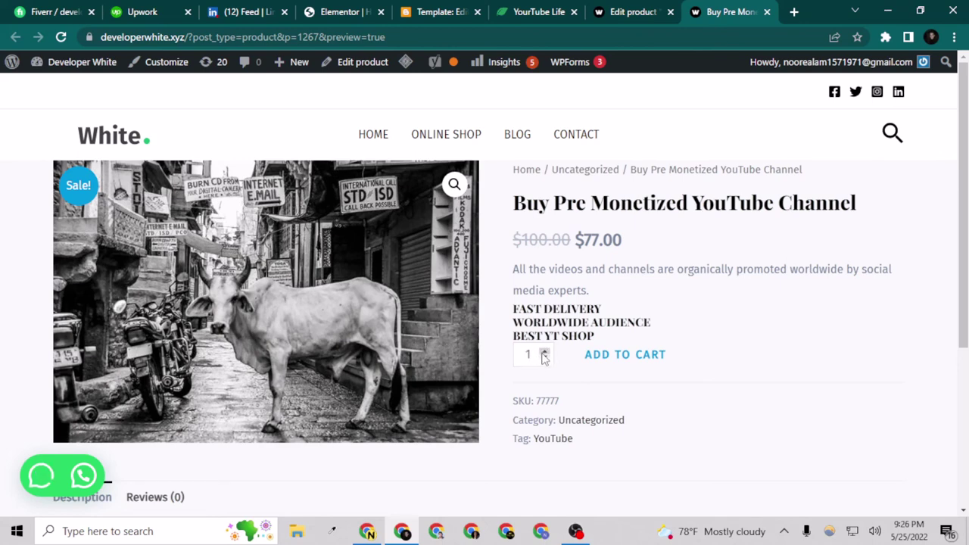
# - Review the product preview's image, price, short description, tag and full description
pyautogui.scroll(-2, 579, 363)
pyautogui.scroll(2, 636, 261)
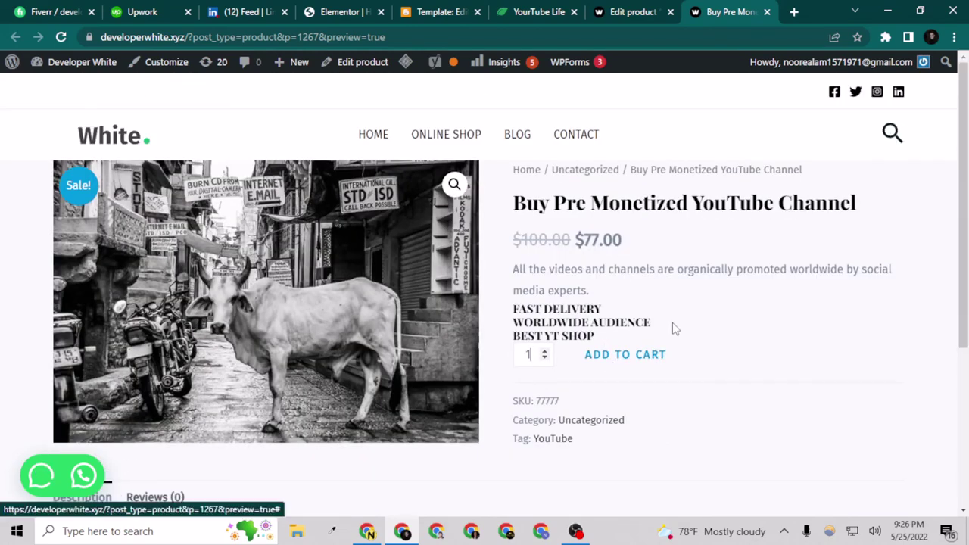
pyautogui.scroll(-4, 602, 397)
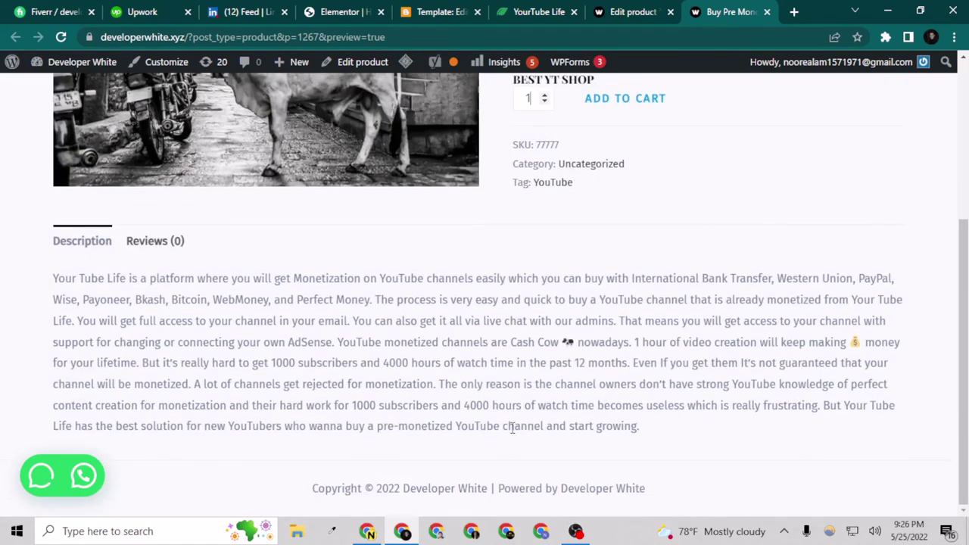
pyautogui.scroll(4, 513, 429)
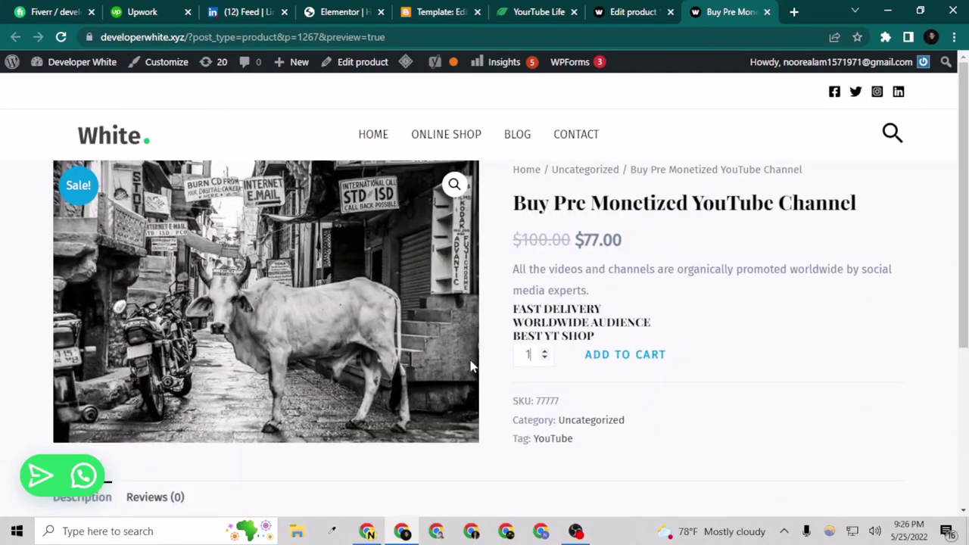
pyautogui.click(628, 11)
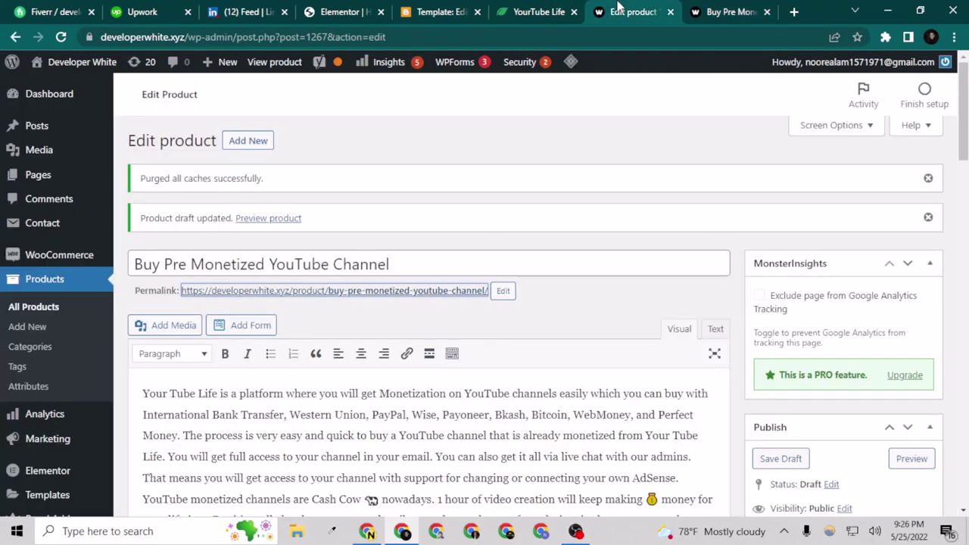
pyautogui.click(704, 9)
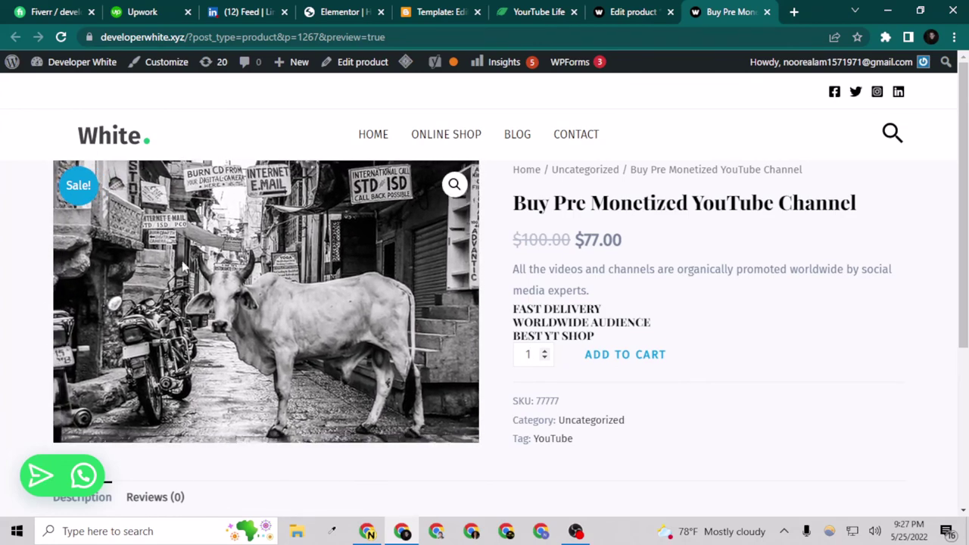
pyautogui.scroll(-3, 309, 368)
pyautogui.scroll(3, 324, 357)
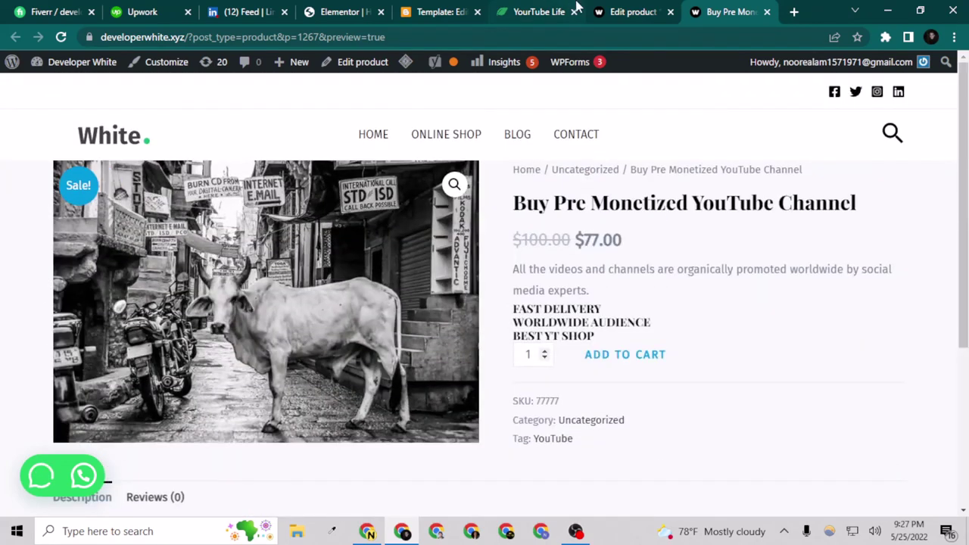
# - Return to the product editor, check the category and tag, and save the draft again
pyautogui.click(613, 9)
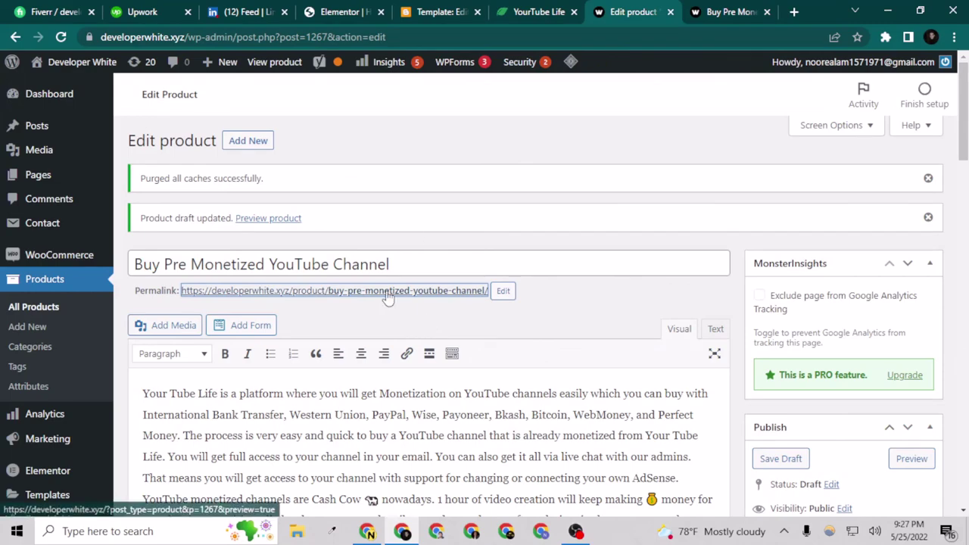
pyautogui.scroll(-3, 390, 297)
pyautogui.scroll(-5, 400, 307)
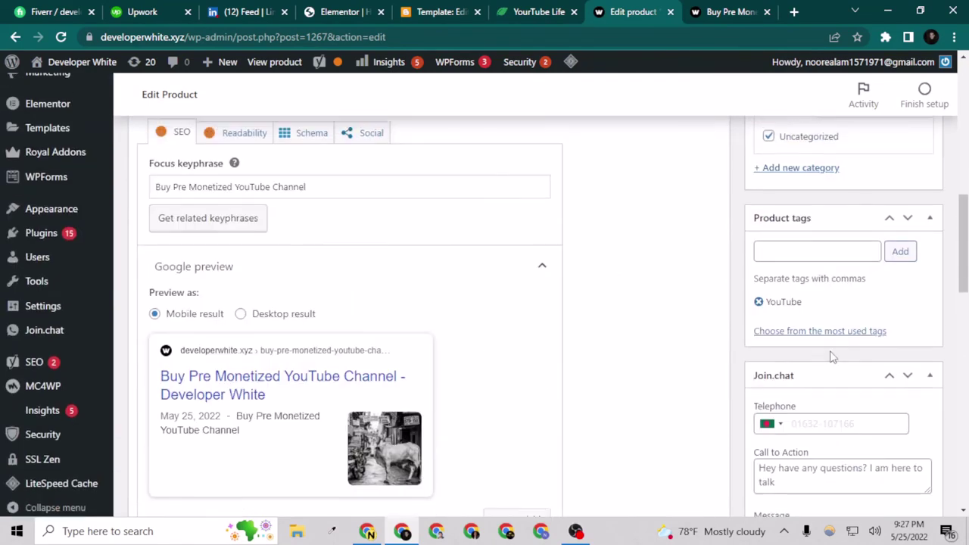
pyautogui.scroll(5, 831, 359)
pyautogui.click(780, 175)
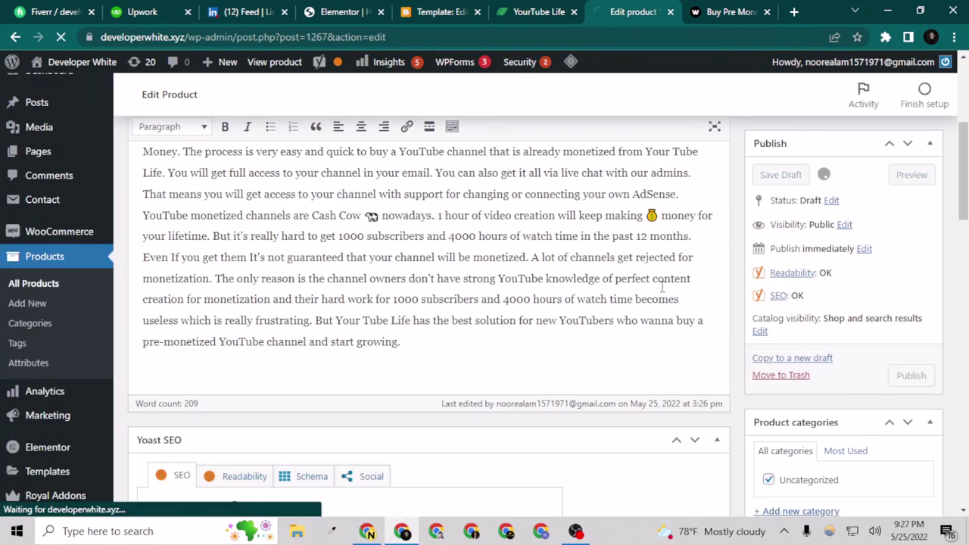